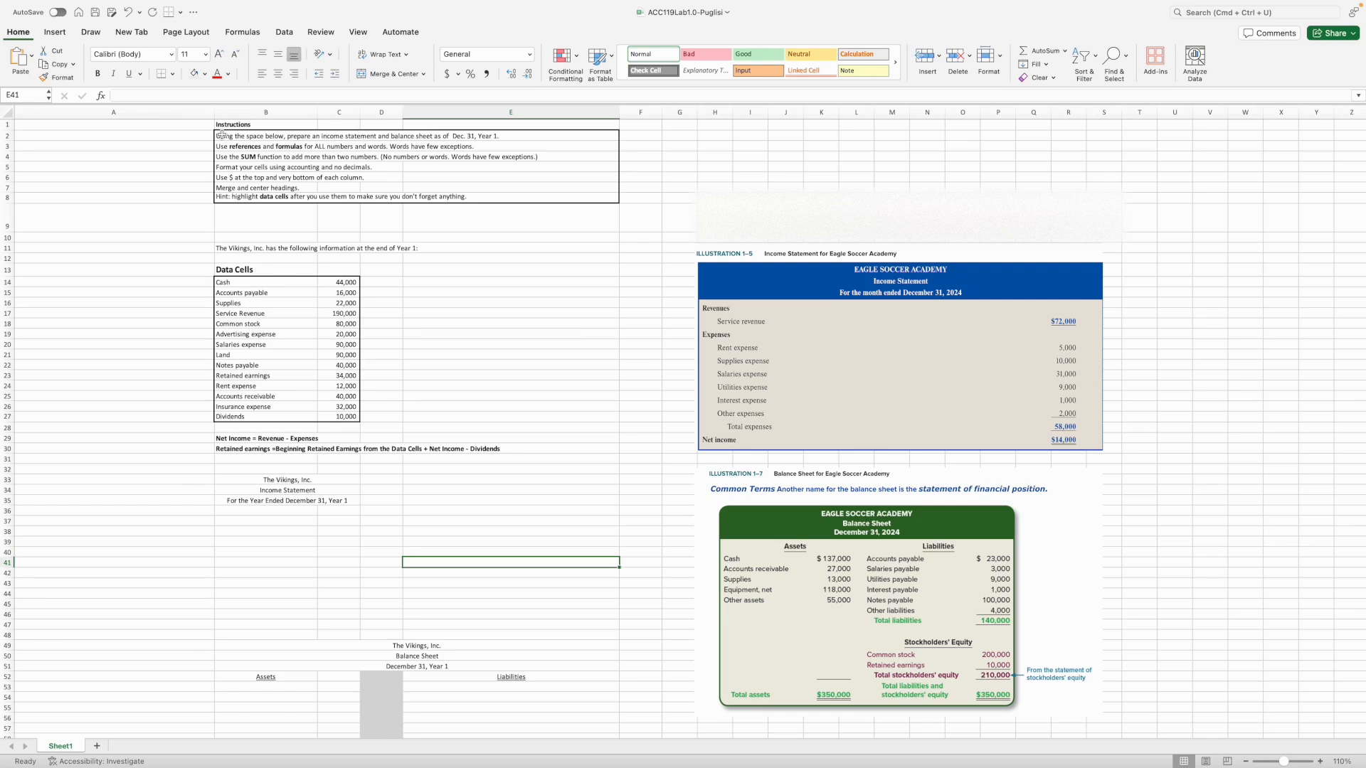
# - Replace the word "accounting" with "currency" in the cell-formatting instruction in B5
pyautogui.click(235, 167)
pyautogui.moveTo(195, 95); pyautogui.dragTo(234, 98)
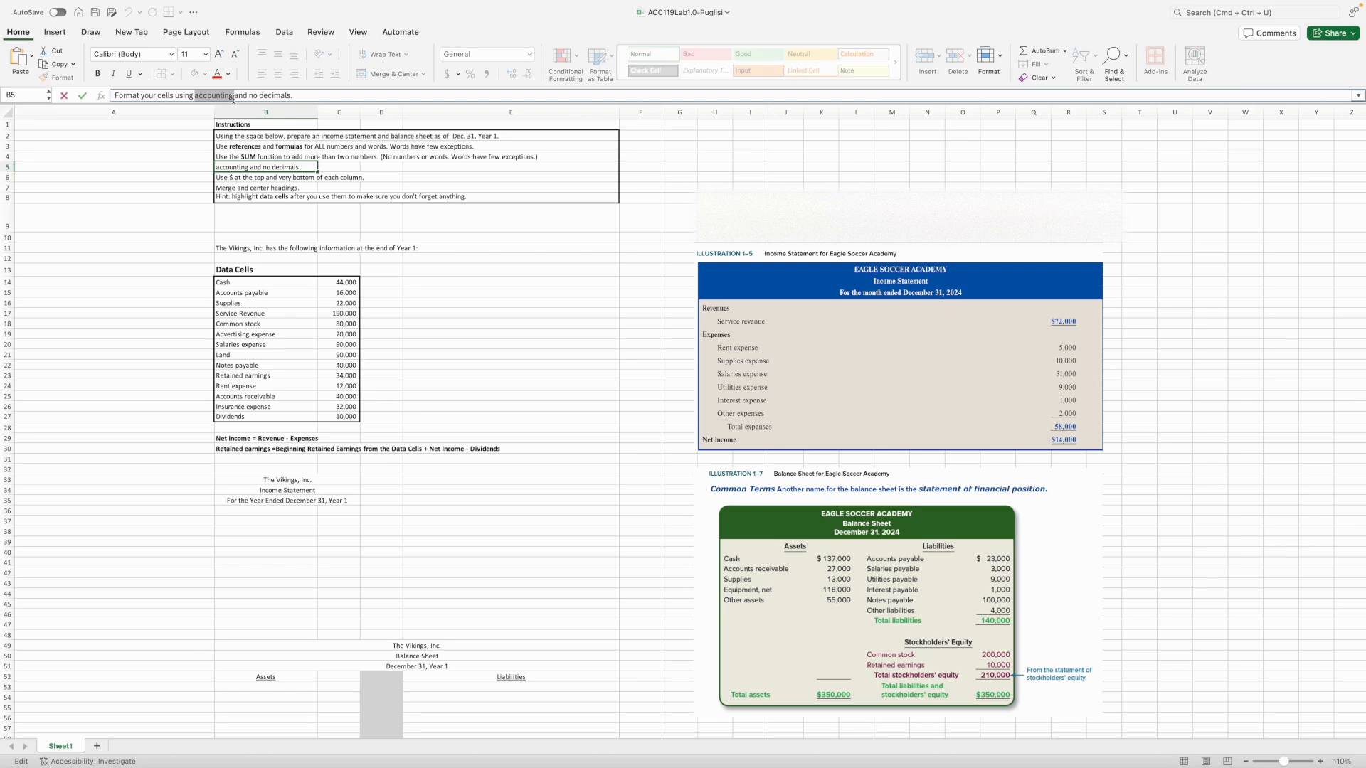
pyautogui.write('currency')
pyautogui.press('Return')
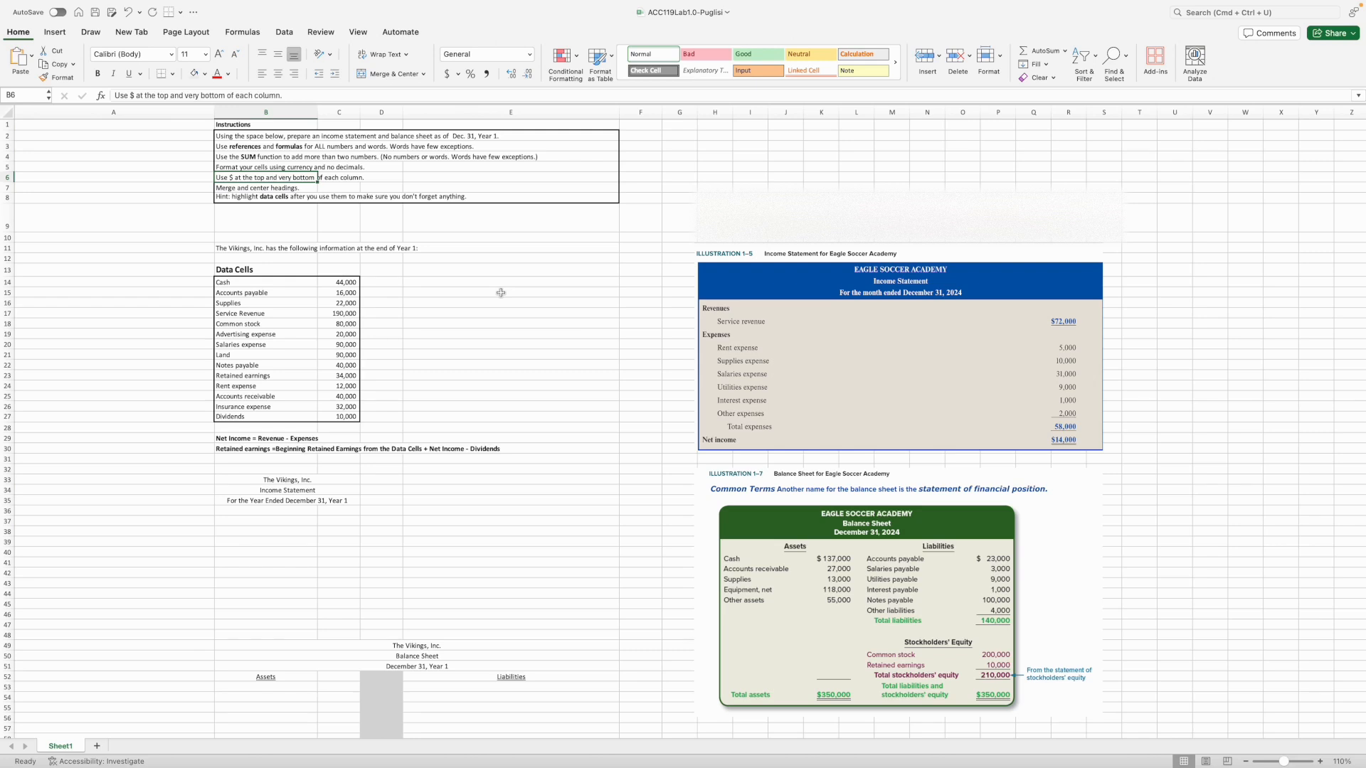
pyautogui.click(639, 282)
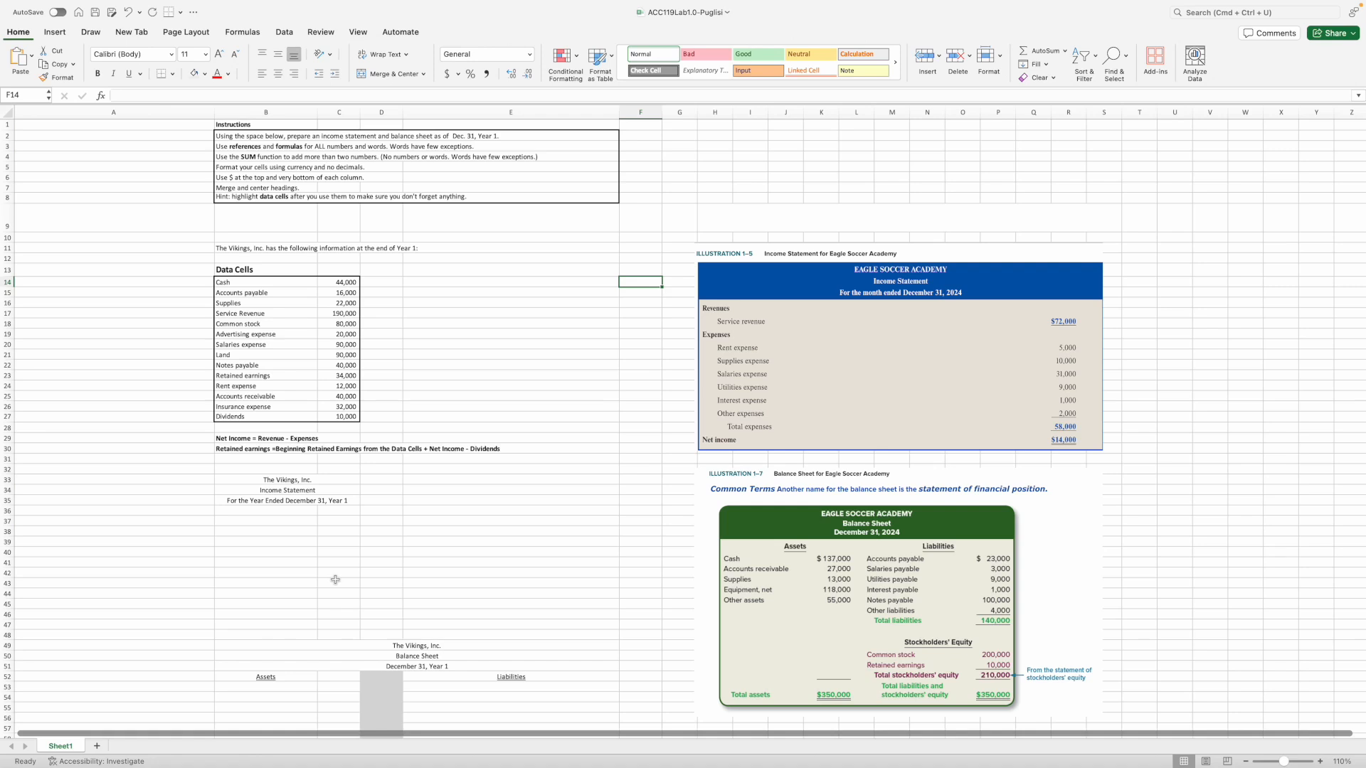
# - Review the data cells and compare the title and date headings of the income statement and balance sheet
pyautogui.moveTo(216, 270); pyautogui.dragTo(339, 416)
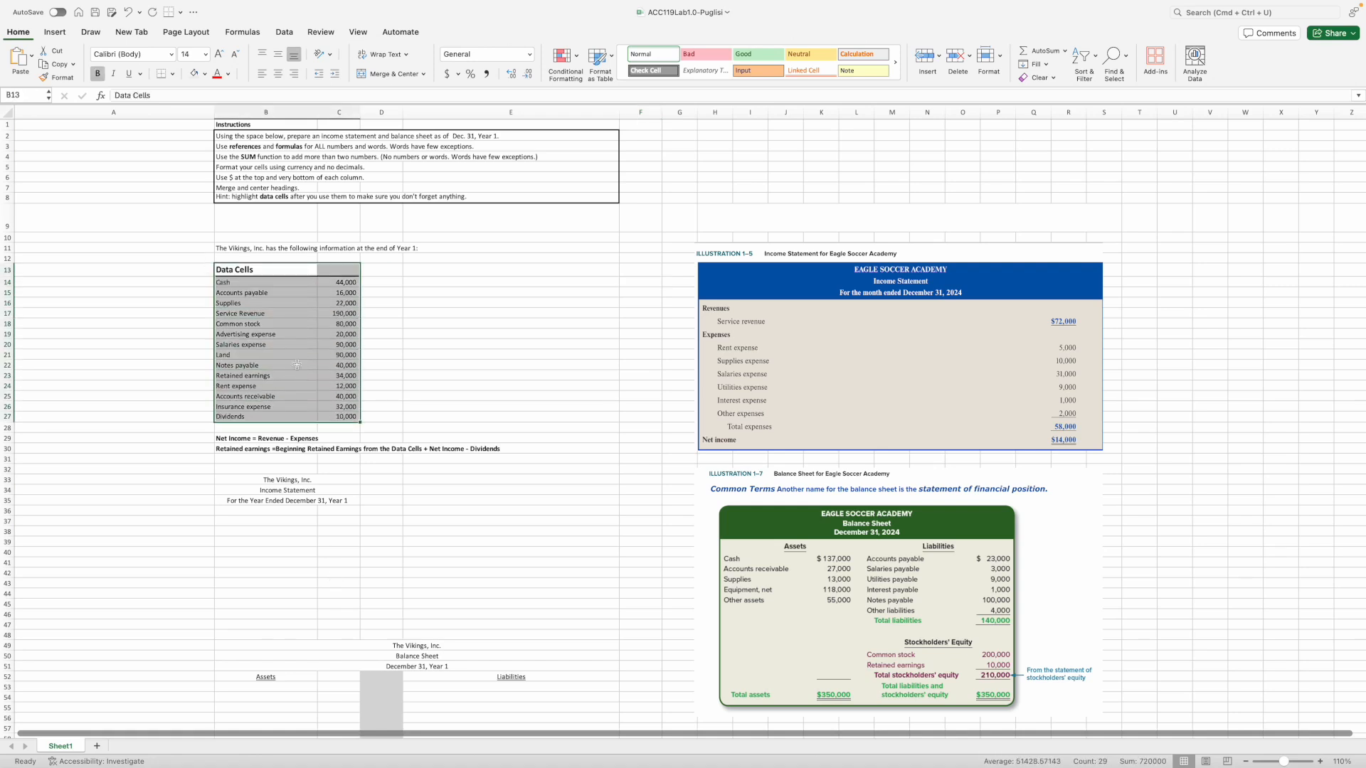
pyautogui.click(231, 520)
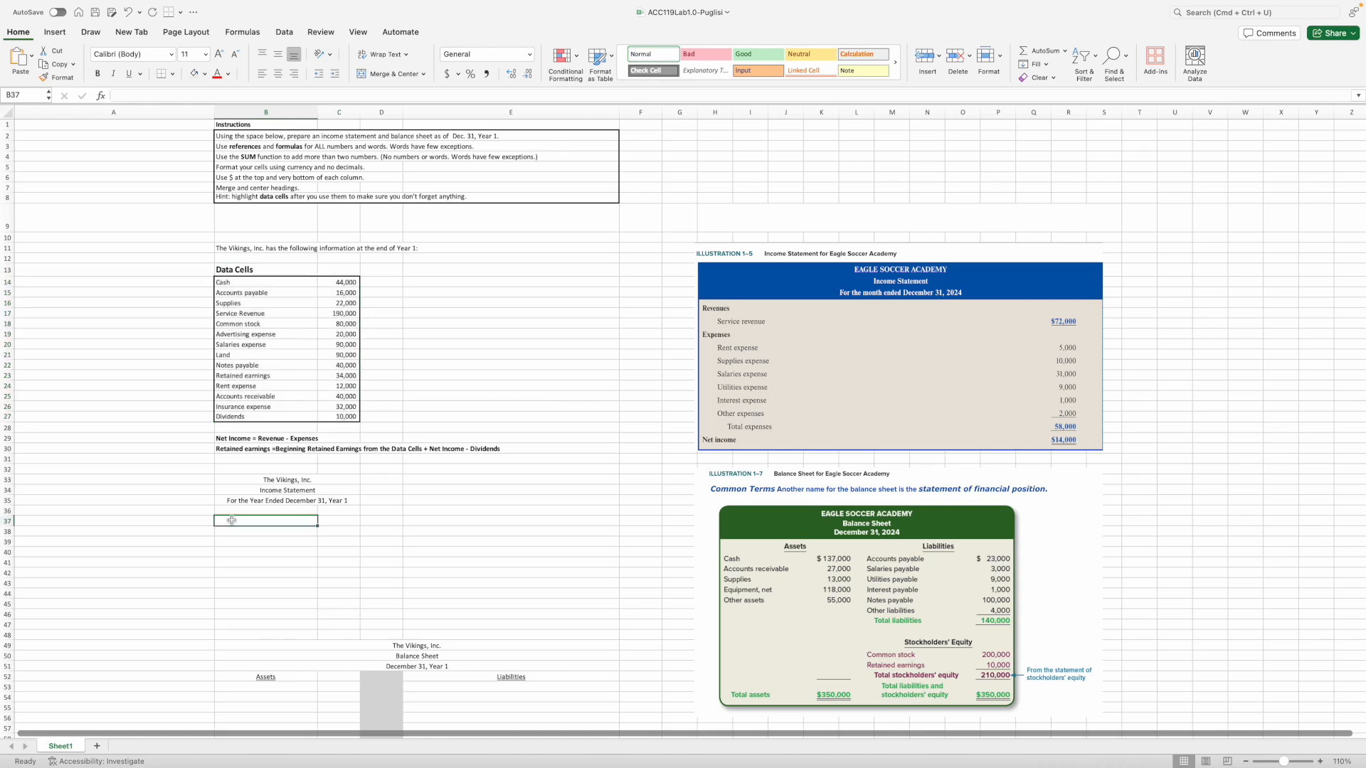
pyautogui.click(261, 482)
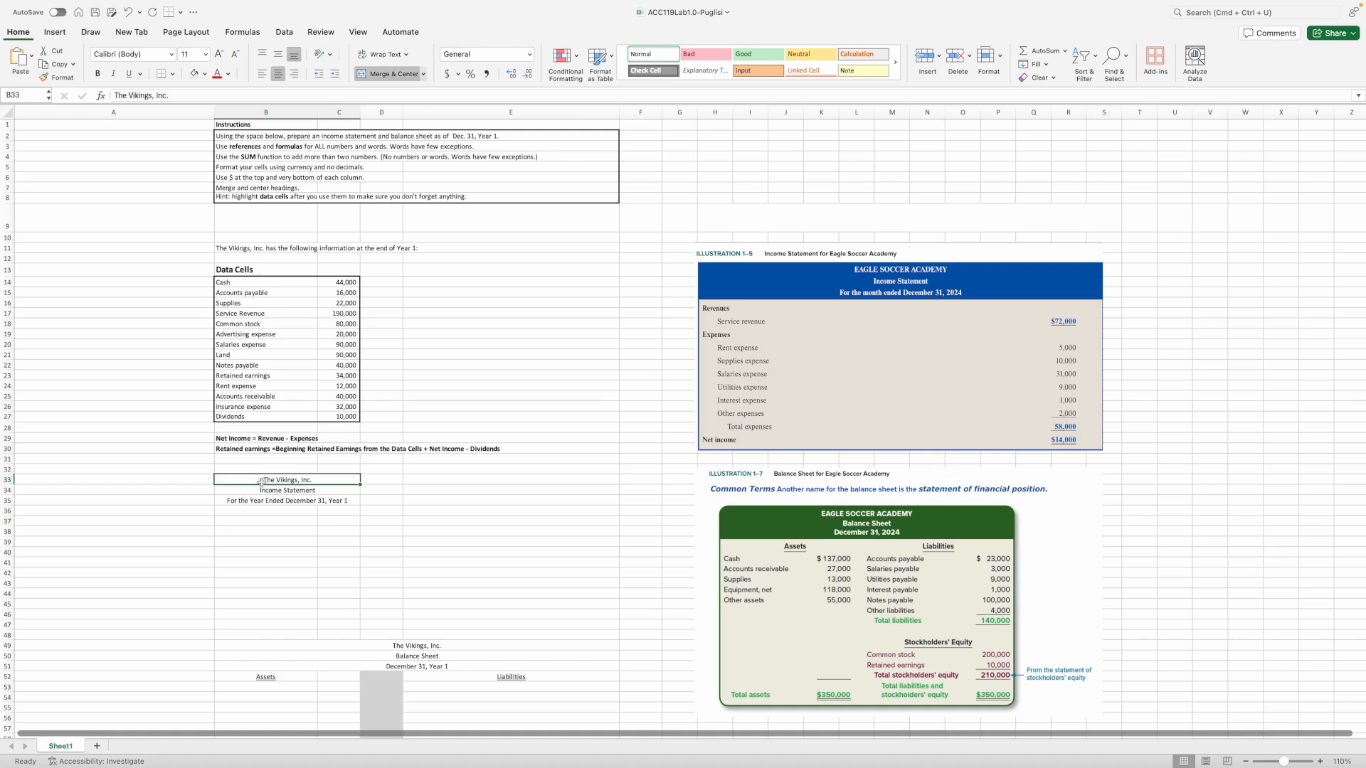
pyautogui.click(260, 492)
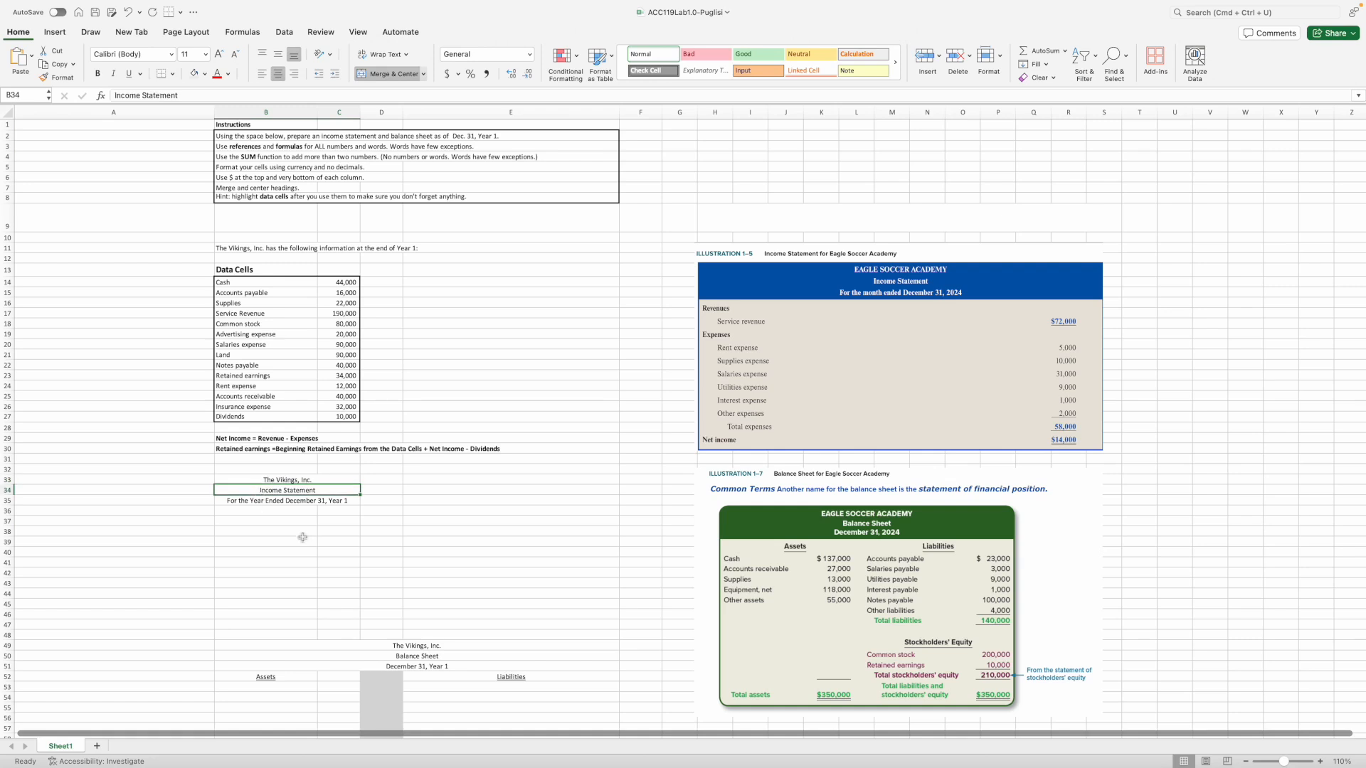
pyautogui.click(415, 657)
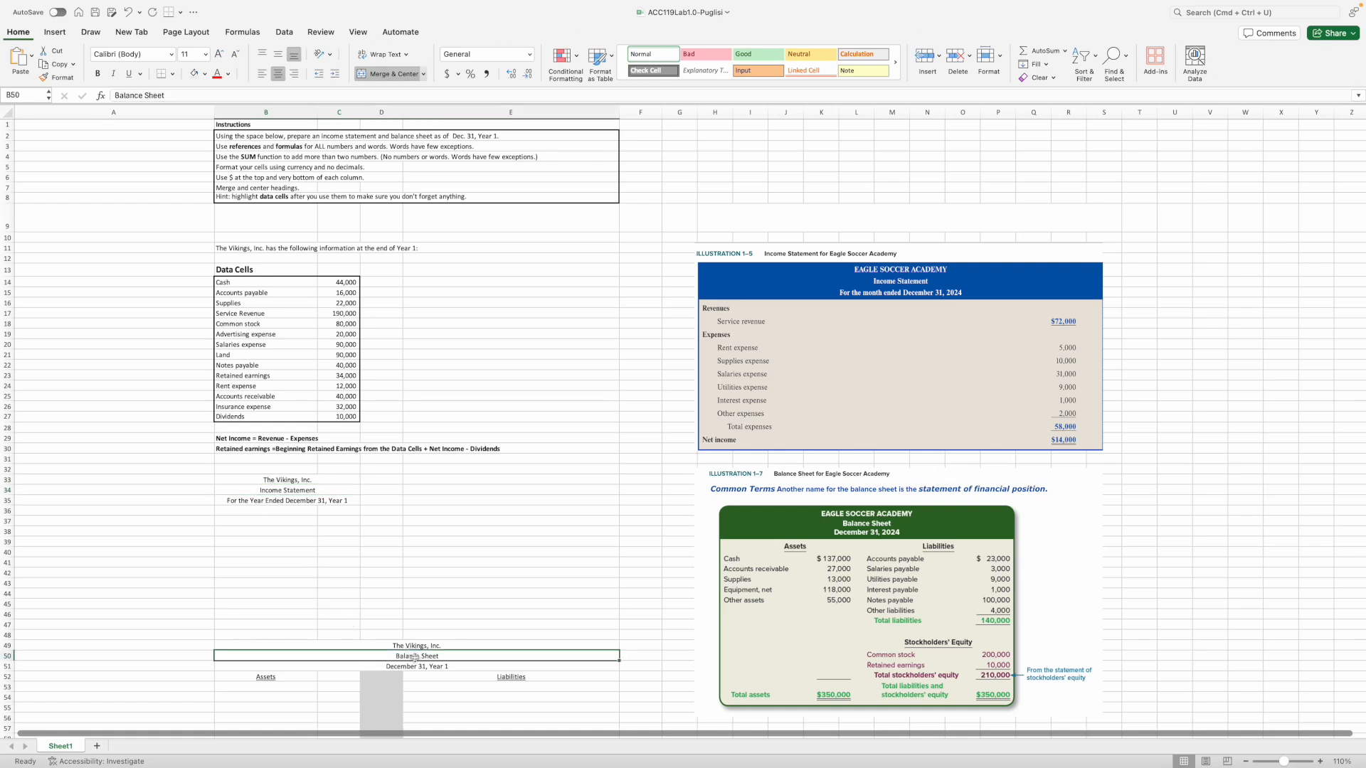
pyautogui.click(266, 501)
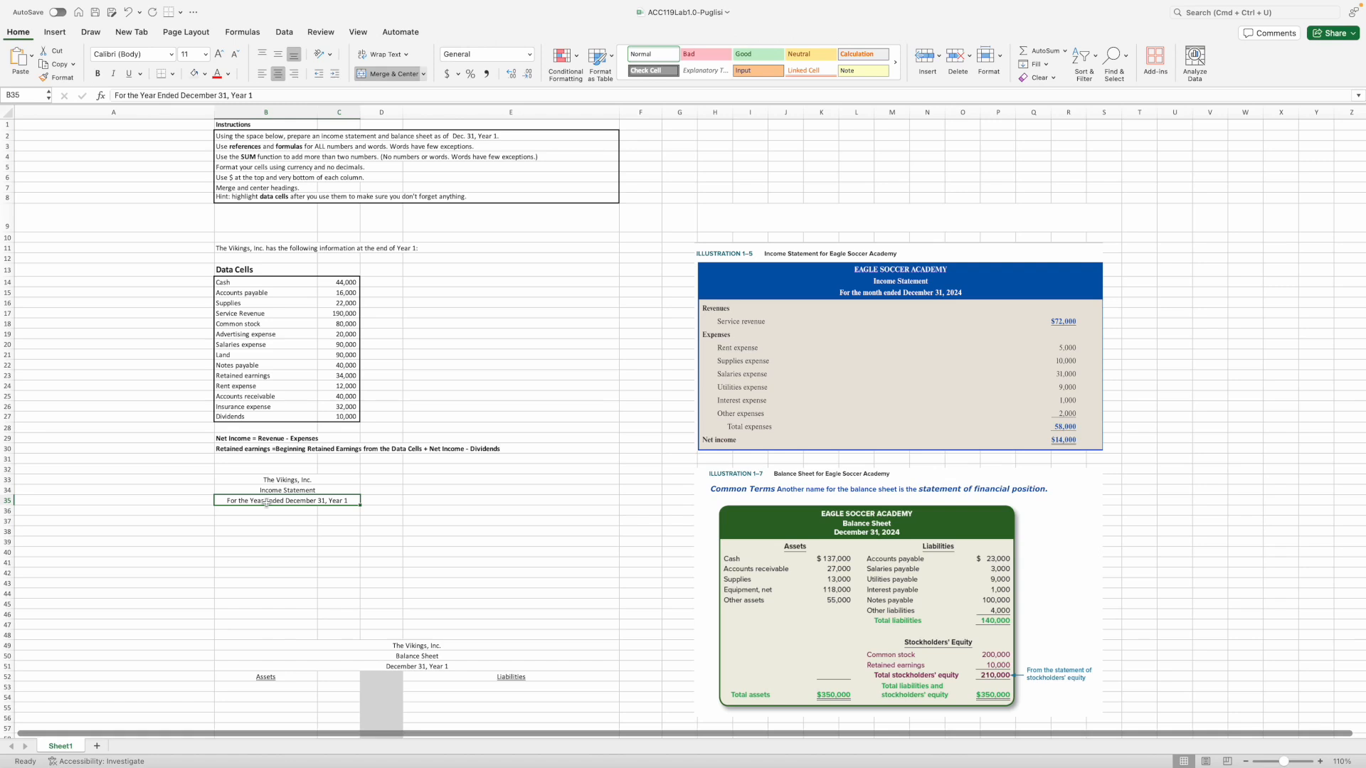
pyautogui.click(393, 665)
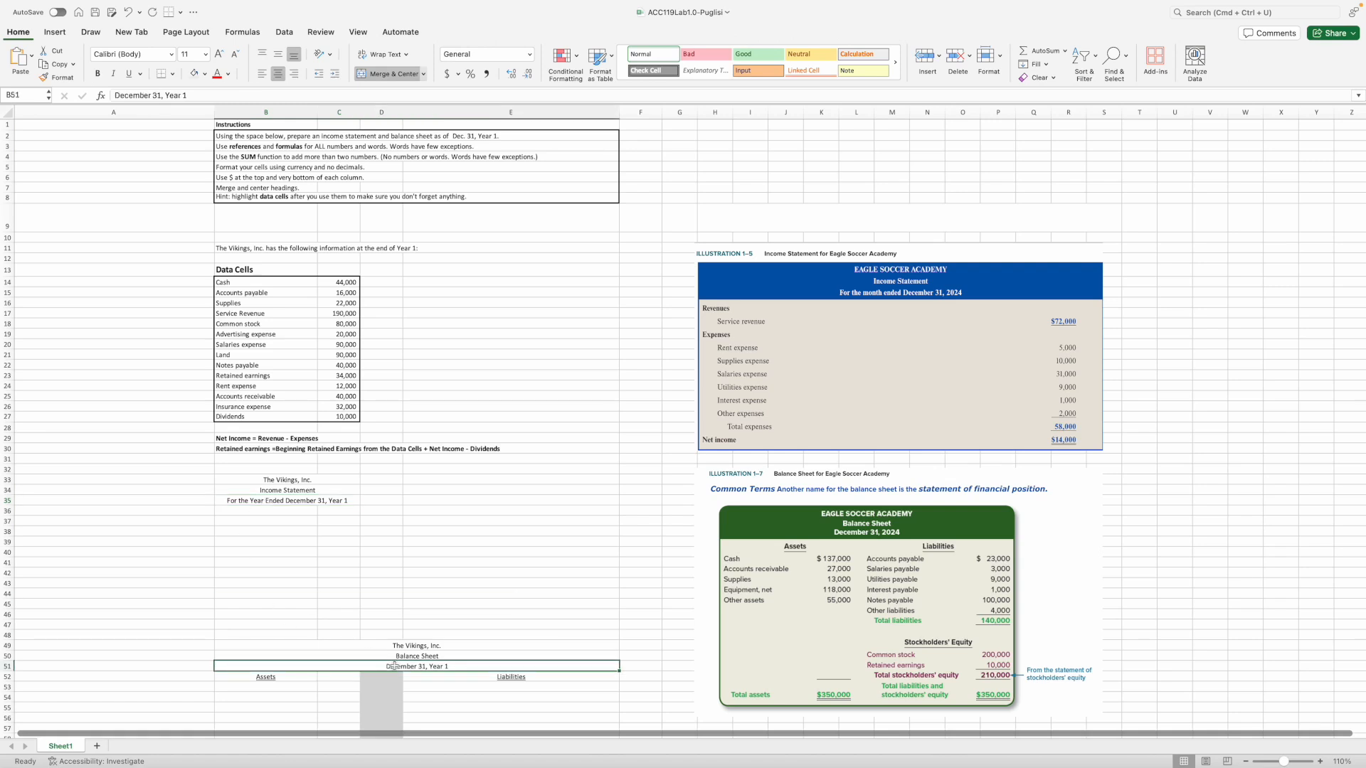
pyautogui.click(236, 502)
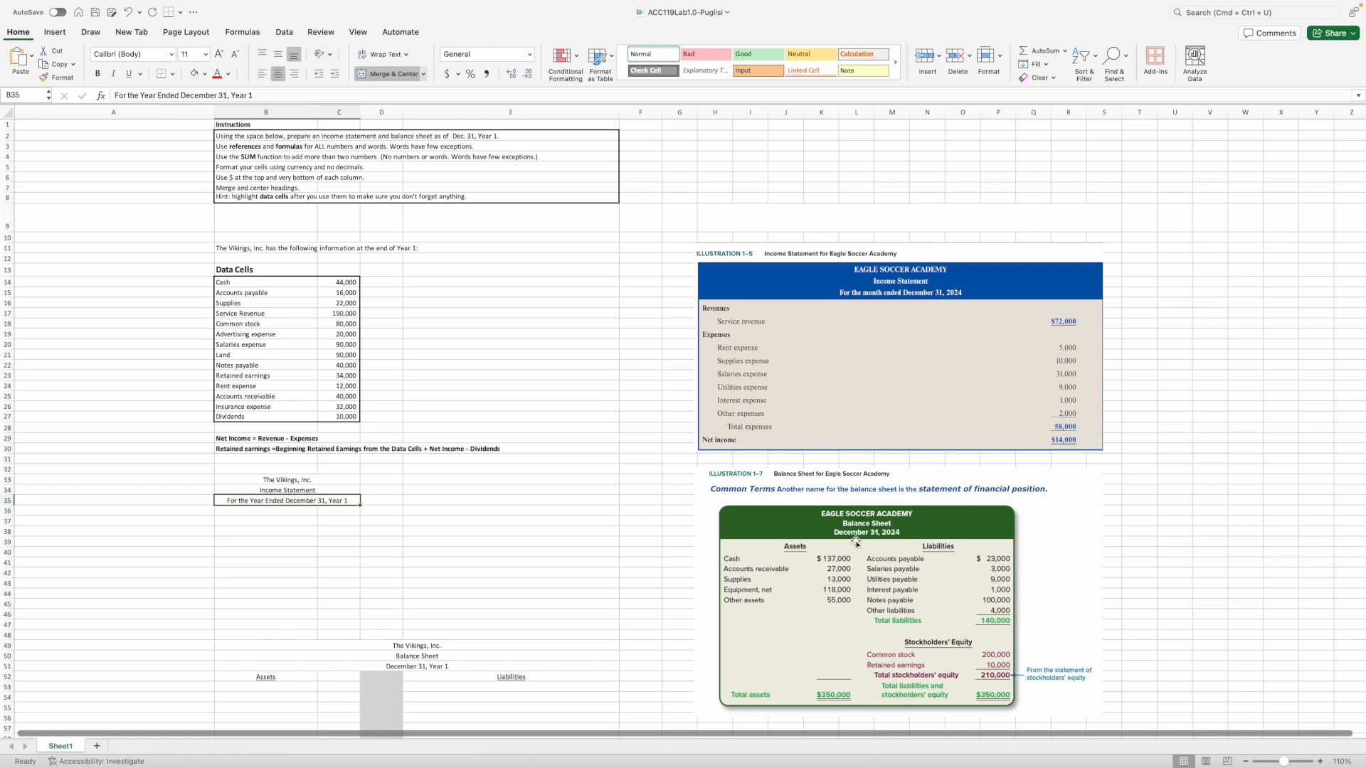
# - Enter the heading "Revenues" in B37 under the income statement title
pyautogui.click(242, 520)
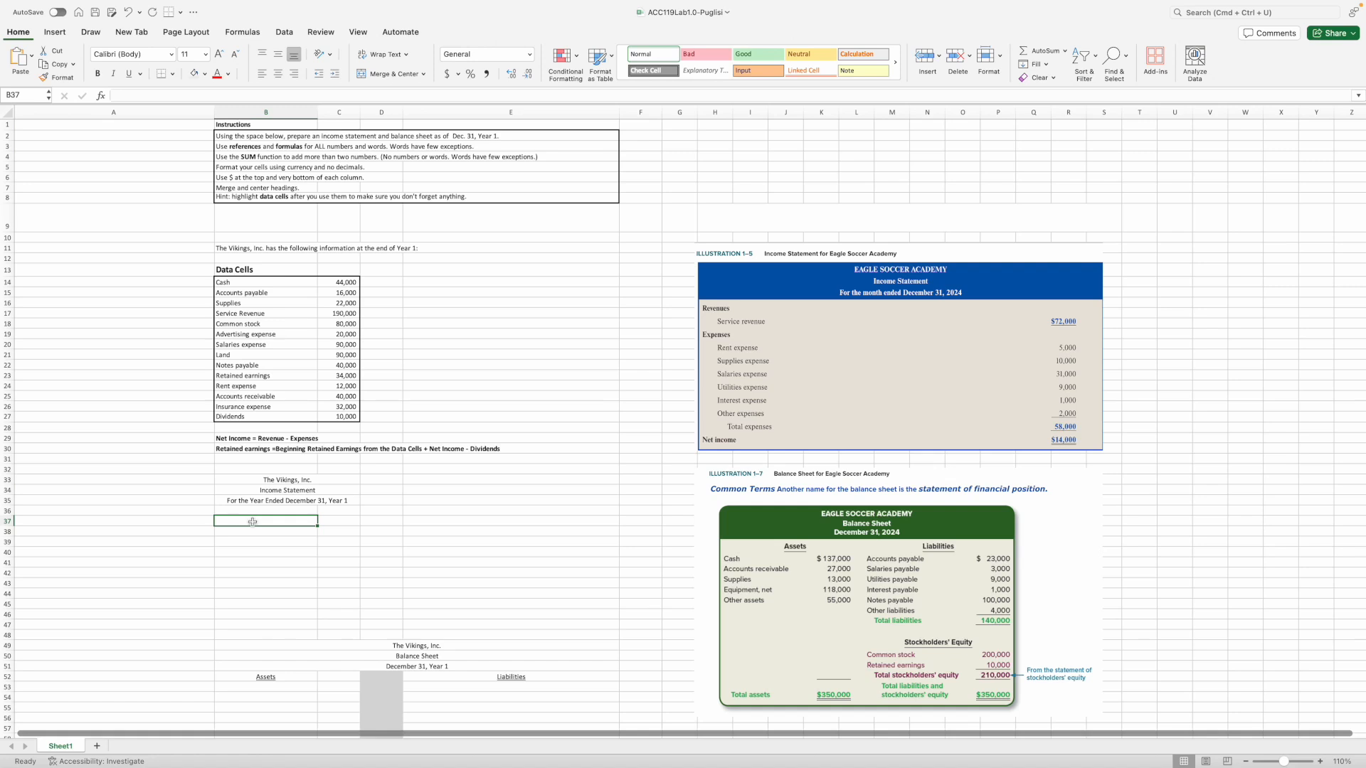
pyautogui.write('Revenues')
pyautogui.press('Tab')
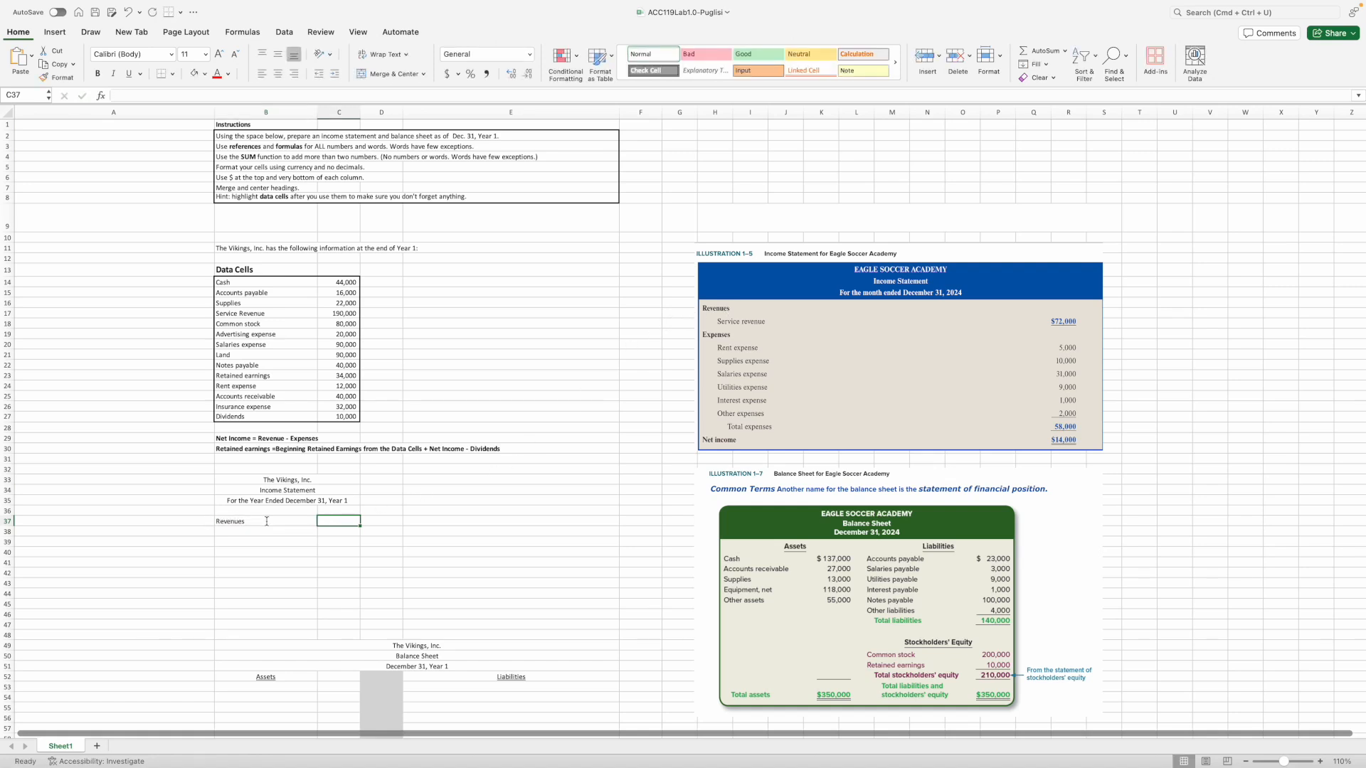
# - Add the service revenue line by referencing its label B17 in B38 and its amount C17 in D38
pyautogui.click(252, 532)
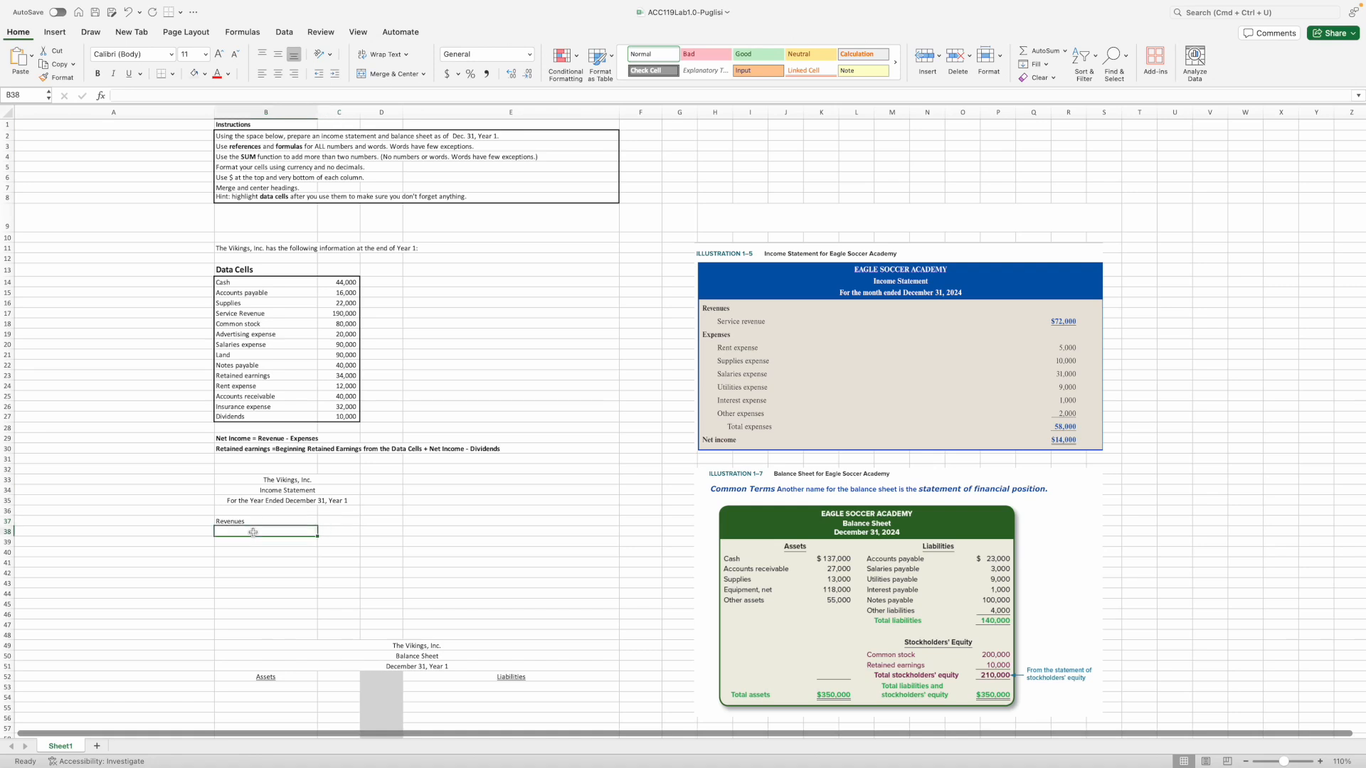
pyautogui.write('=')
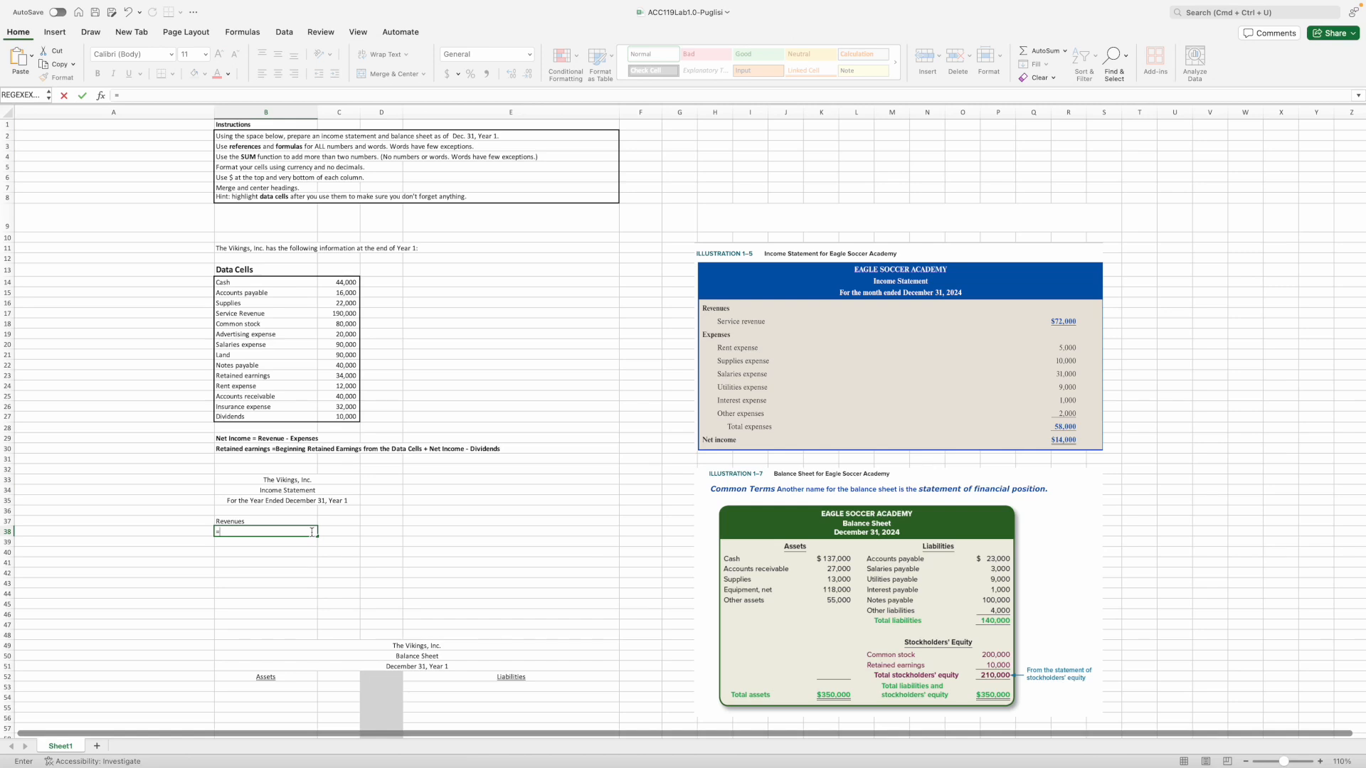
pyautogui.click(244, 313)
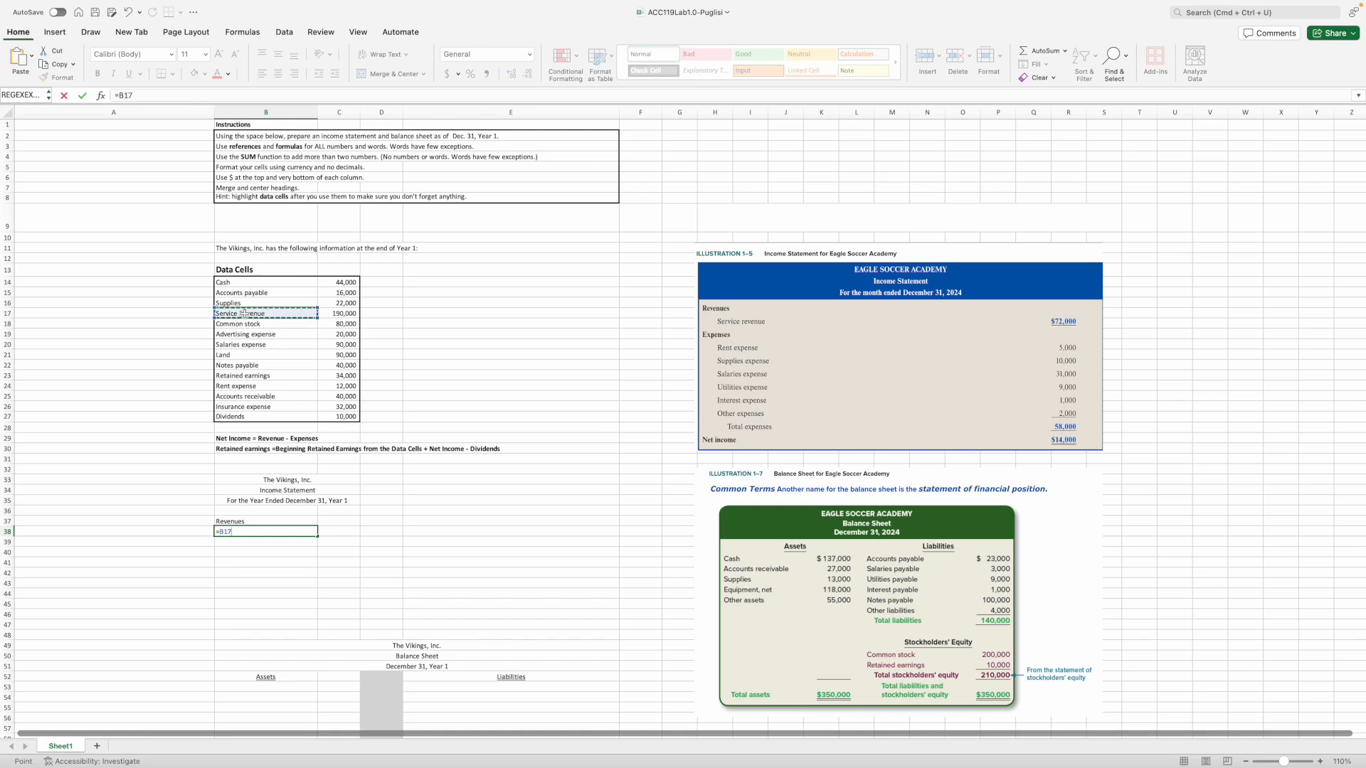
pyautogui.press('Tab')
pyautogui.press('Tab')
pyautogui.write('=')
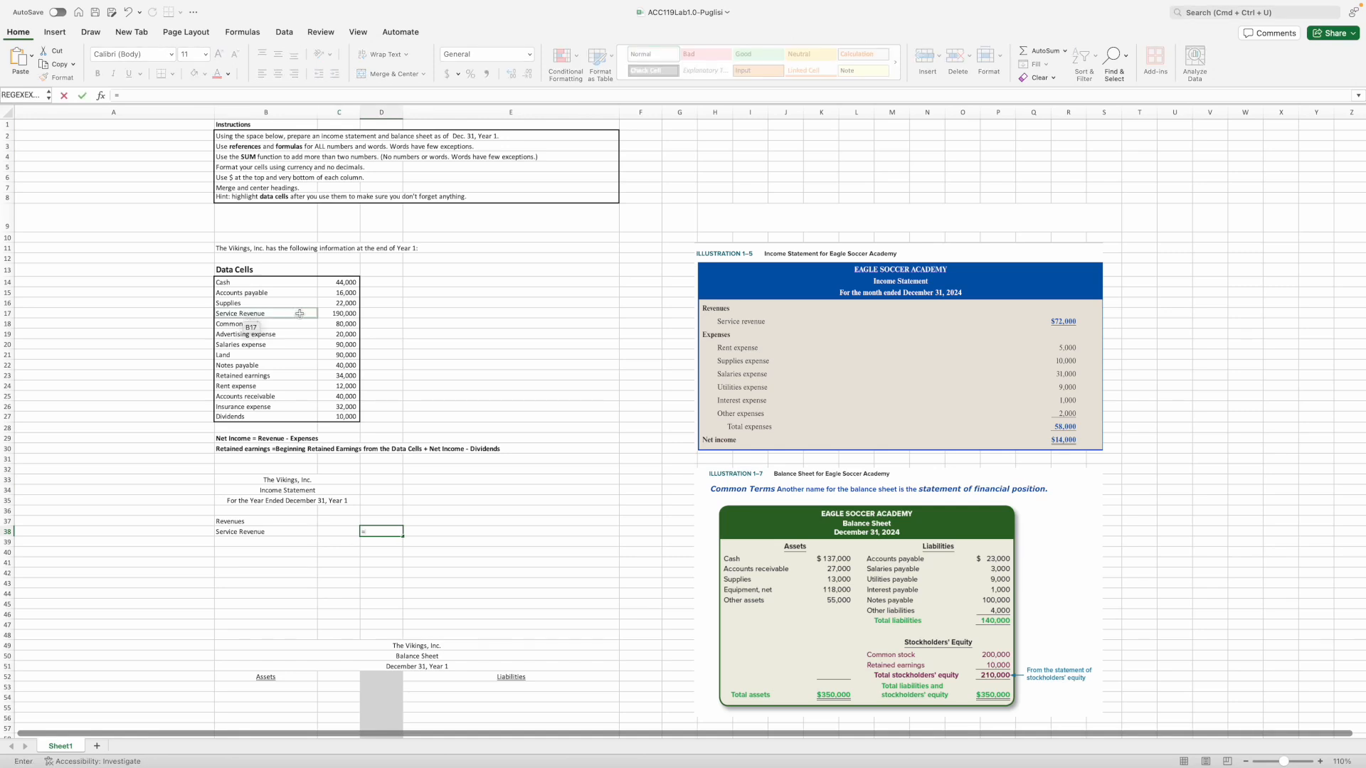
pyautogui.click(328, 313)
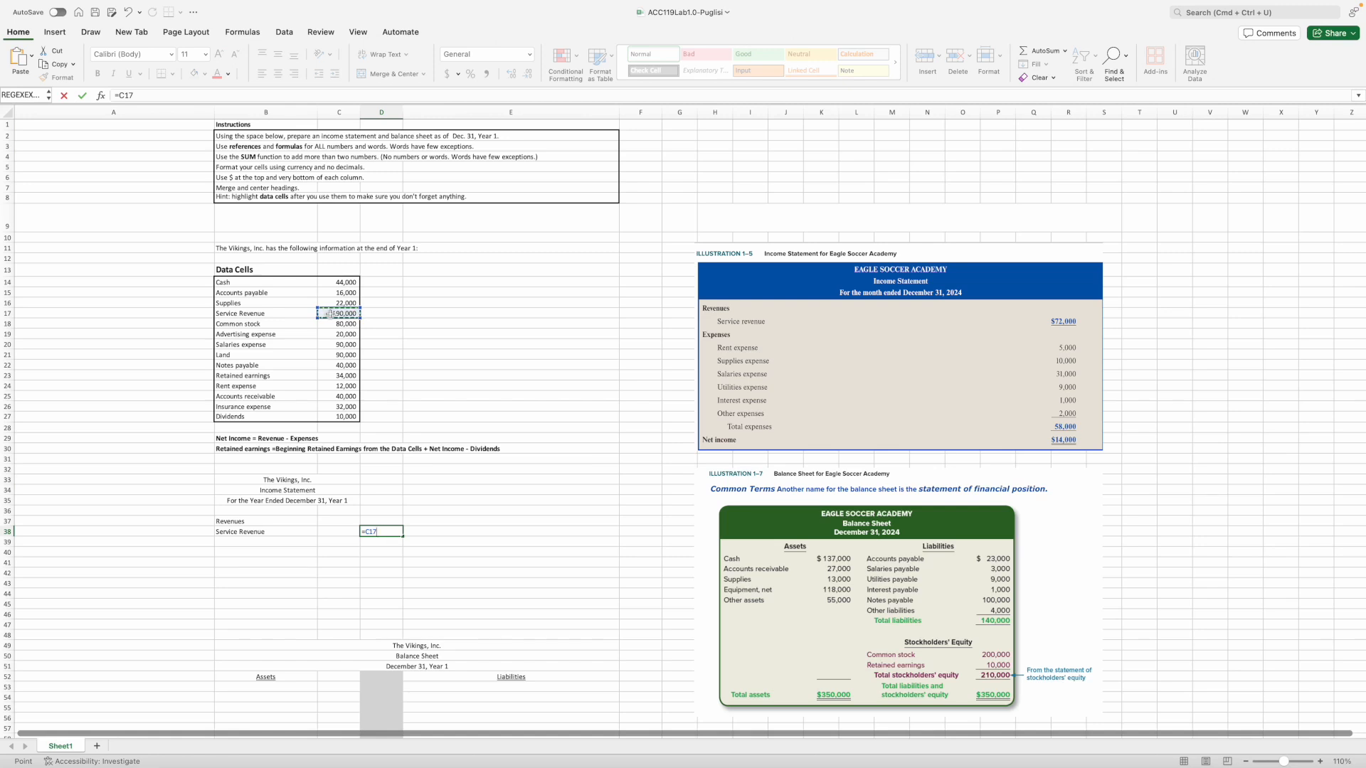
pyautogui.press('Return')
# - Enter the heading "Expenses" in B40, leaving a blank row below the service revenue line
pyautogui.click(232, 542)
pyautogui.click(227, 550)
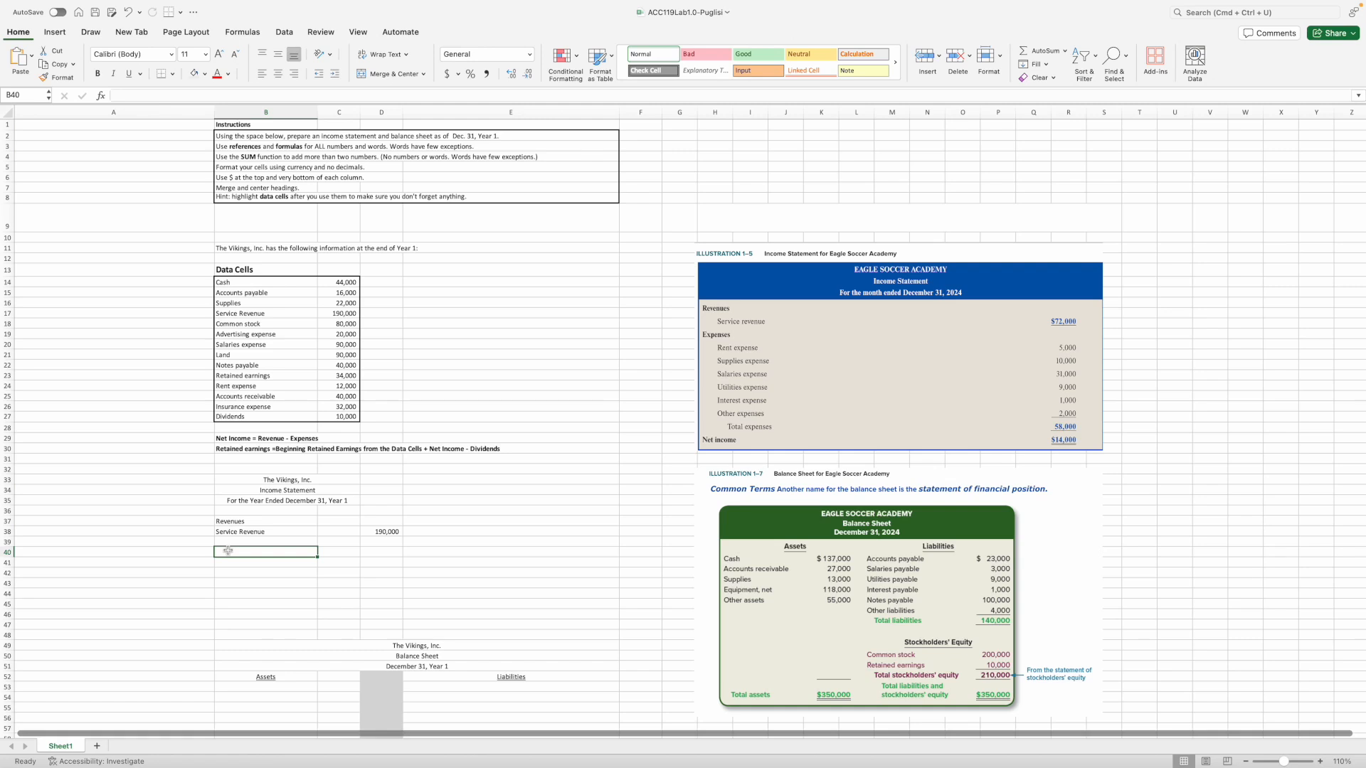
pyautogui.write('Expenses')
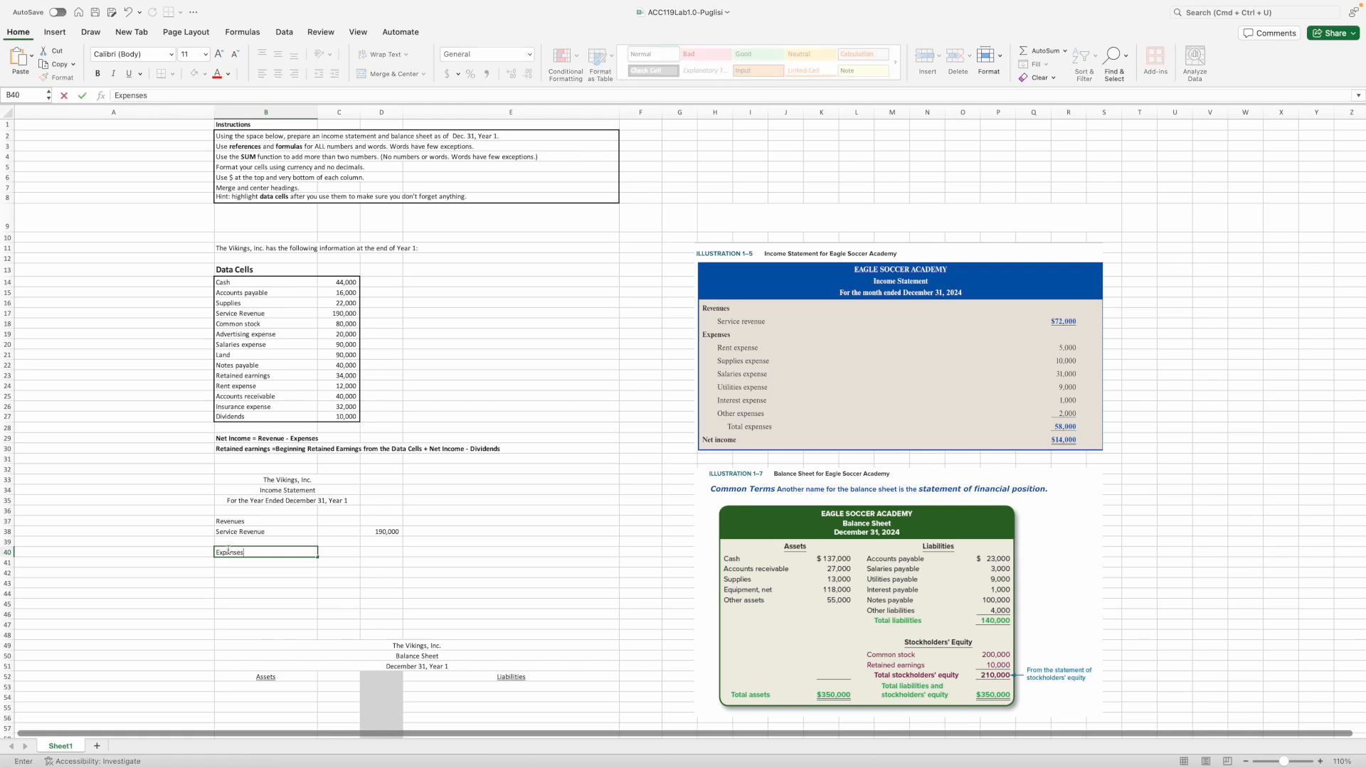
pyautogui.press('Return')
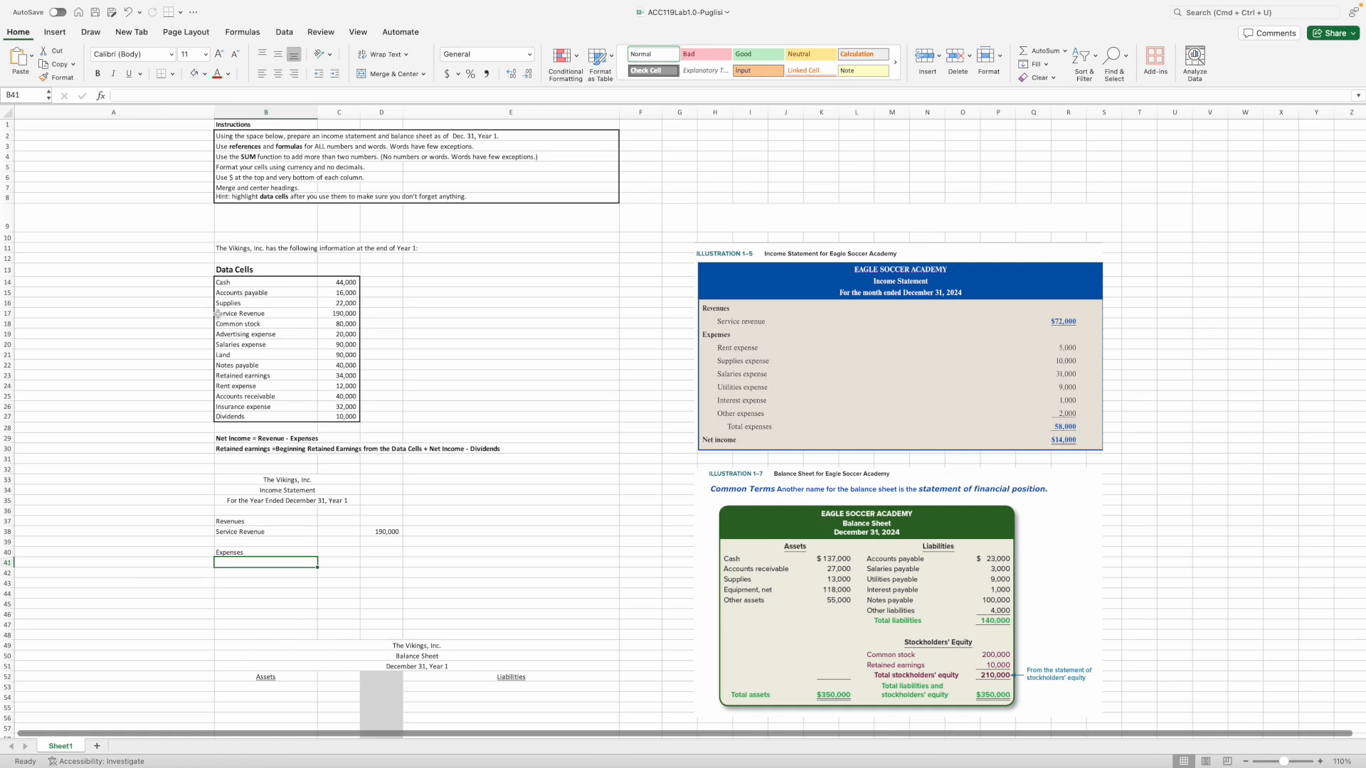
# - Highlight the used Service Revenue data cells B17:C17 with a light orange fill
pyautogui.moveTo(219, 315); pyautogui.dragTo(327, 314)
pyautogui.click(205, 73)
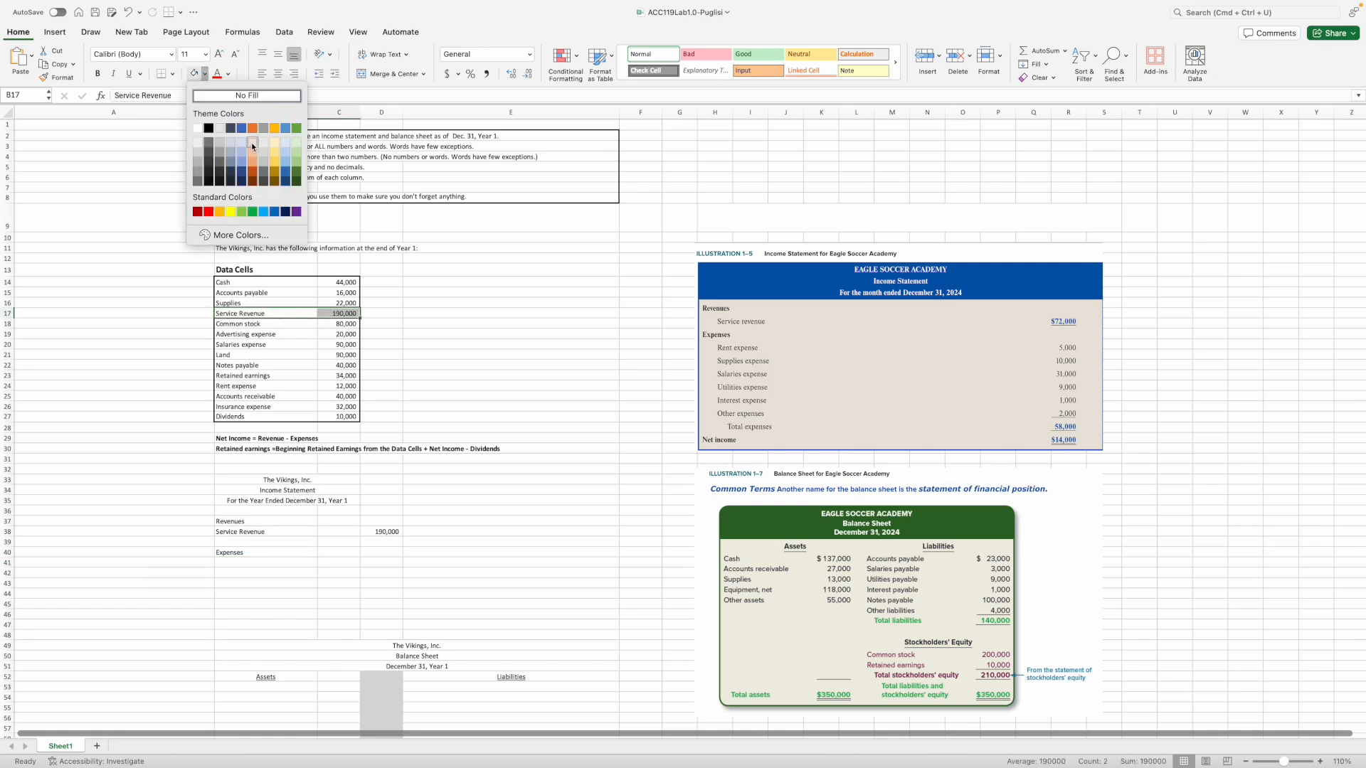
pyautogui.click(248, 139)
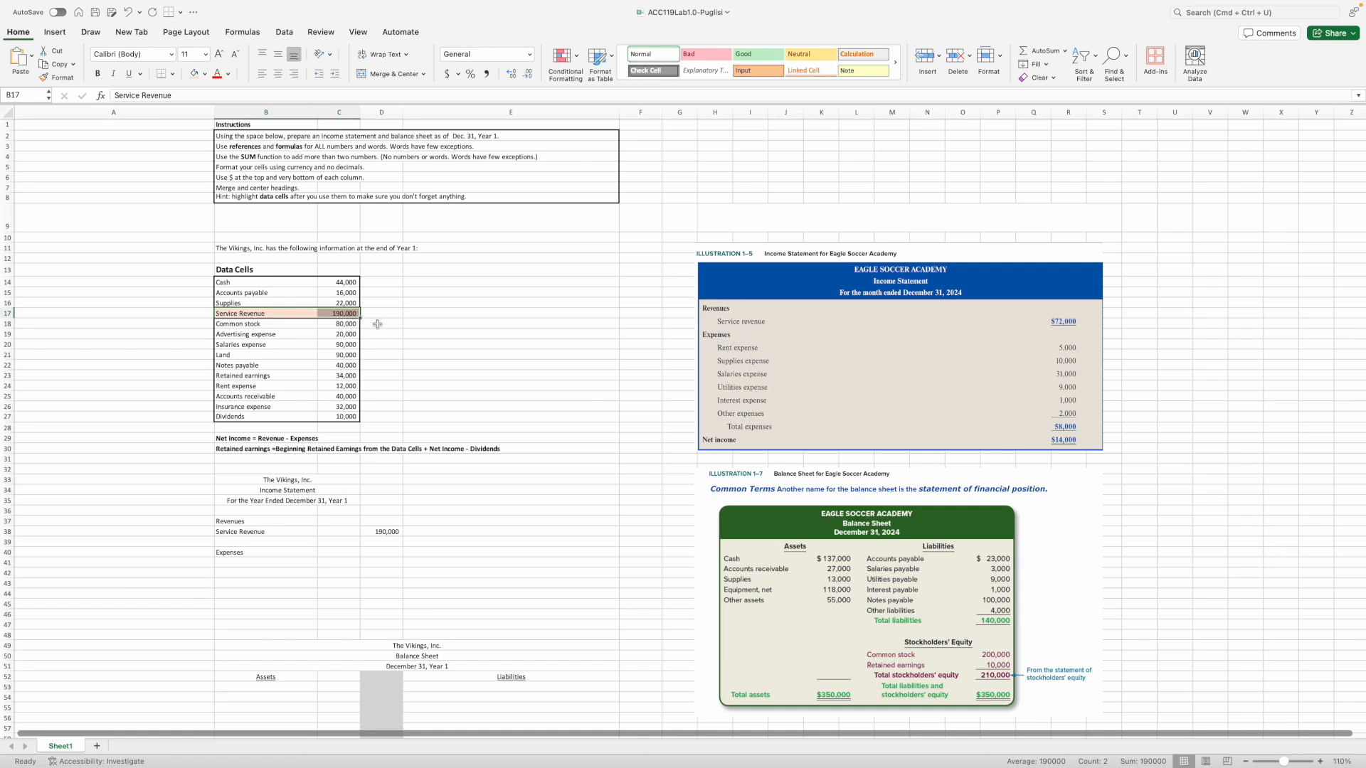
# - Mark the advertising, salaries, rent and insurance expense rows of the data cells with an "x" in column D
pyautogui.click(379, 334)
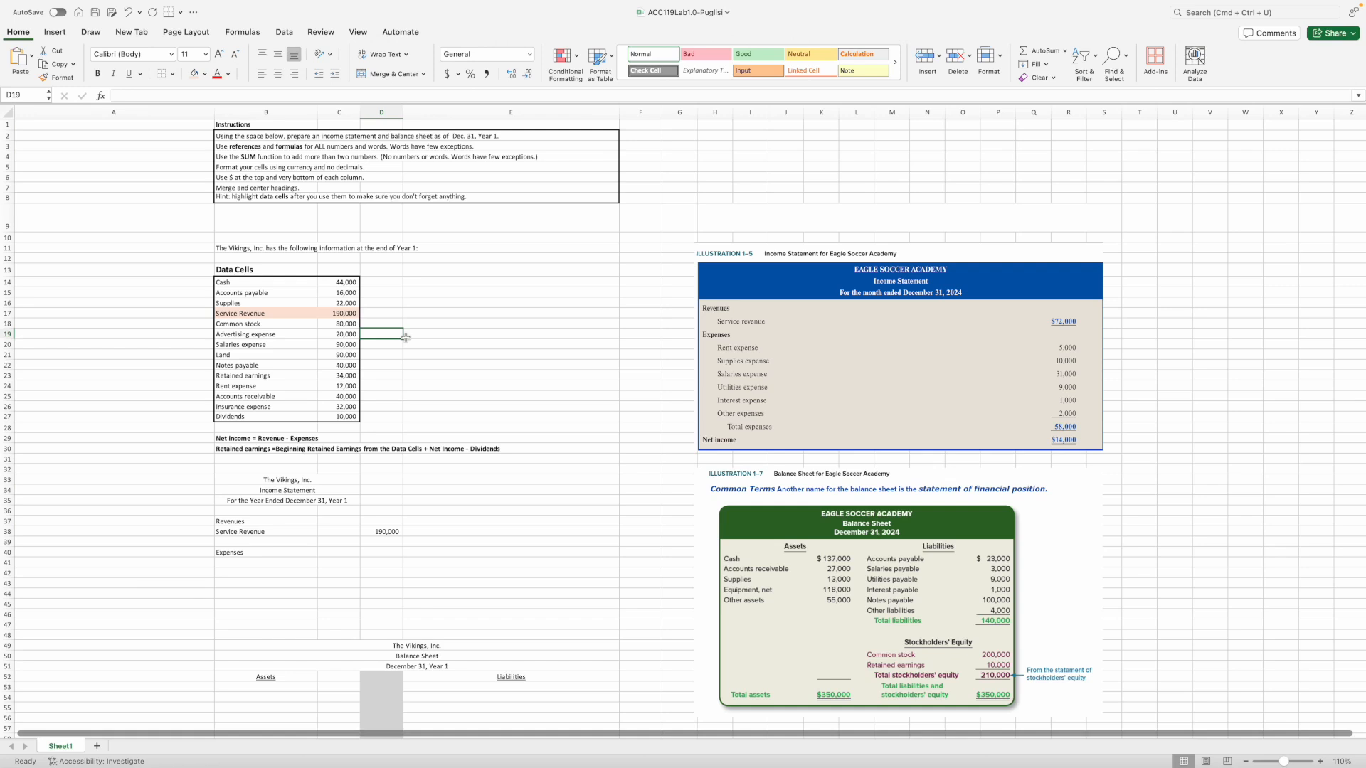
pyautogui.write('x')
pyautogui.press('Return')
pyautogui.write('x')
pyautogui.press('Return')
pyautogui.press('Return')
pyautogui.press('Return')
pyautogui.press('Return')
pyautogui.write('x')
pyautogui.press('Return')
pyautogui.press('Return')
pyautogui.write('x')
pyautogui.press('Return')
# - Reference the salaries expense label B20 in B41 and amount C20 in D41, and fill B20:C20 with the same light orange
pyautogui.click(238, 563)
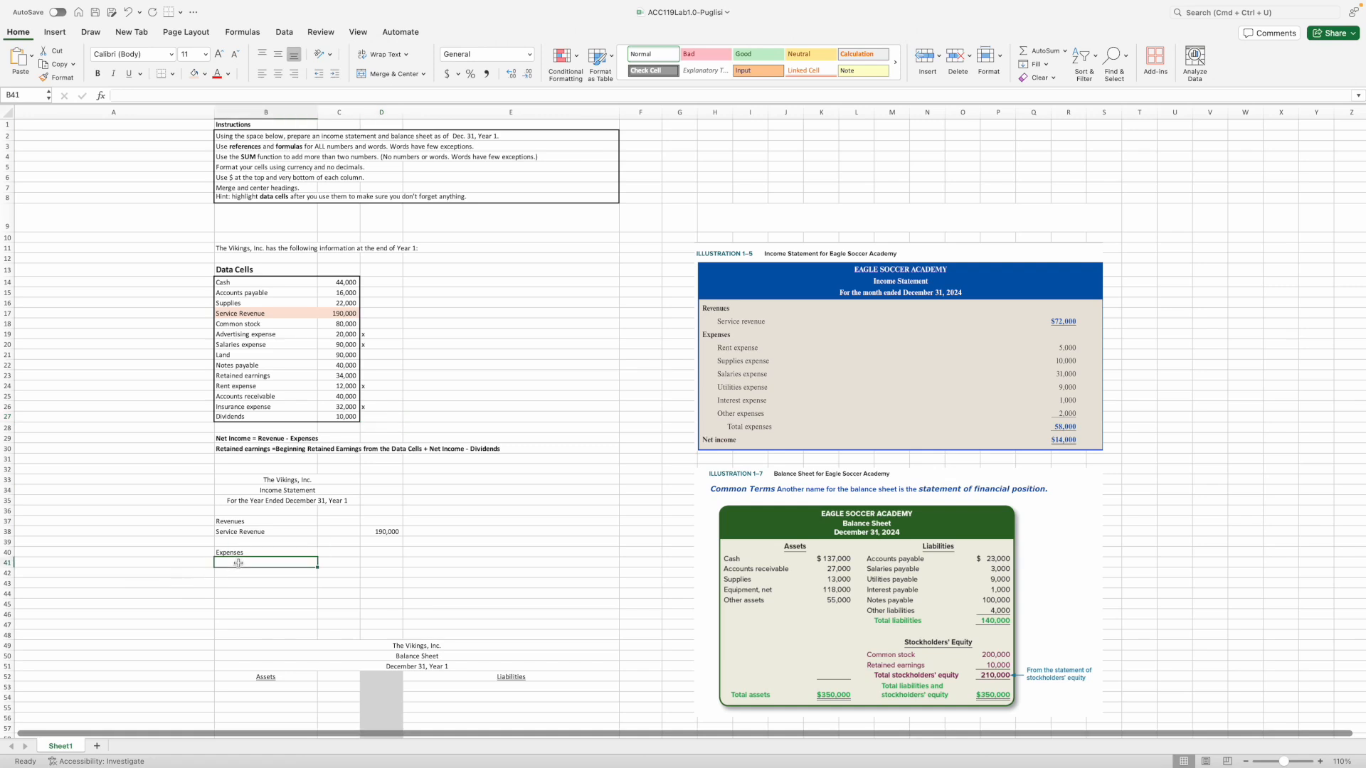
pyautogui.write('=')
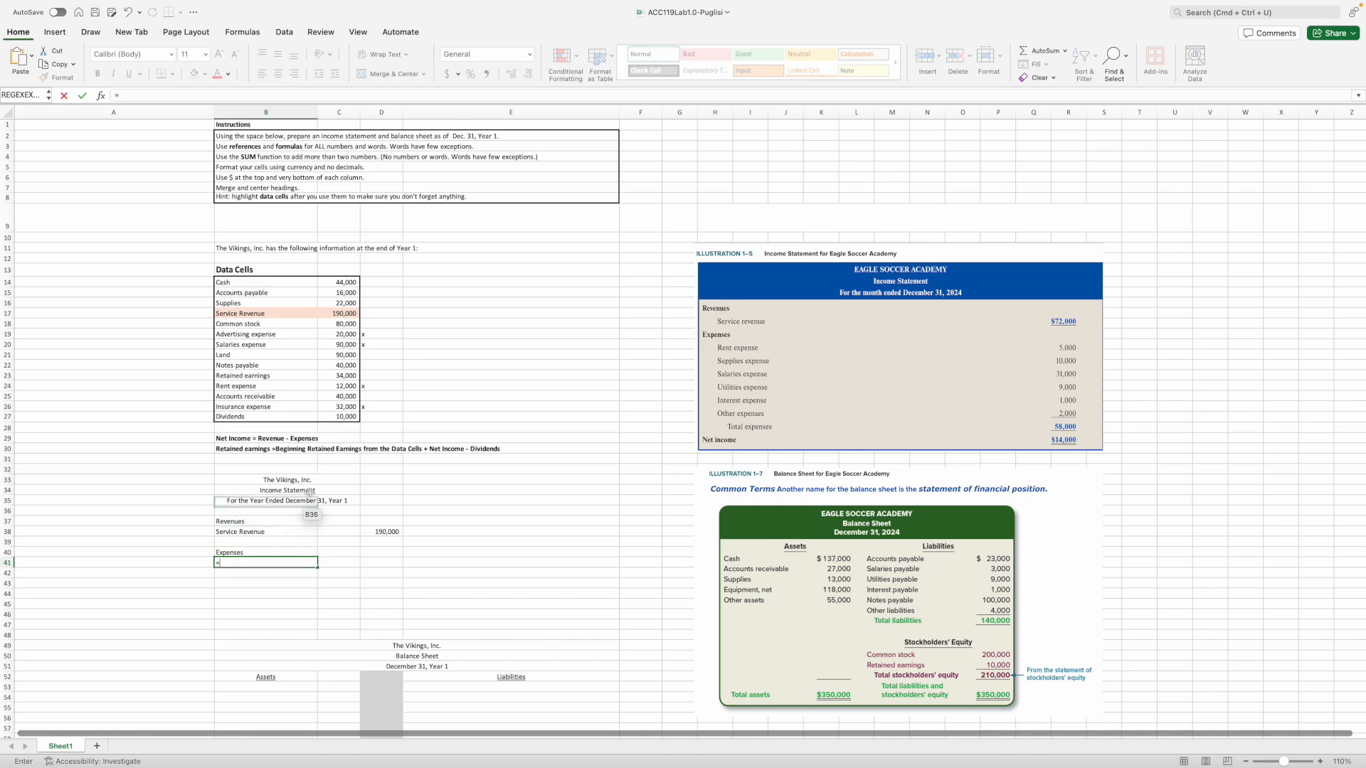
pyautogui.click(261, 343)
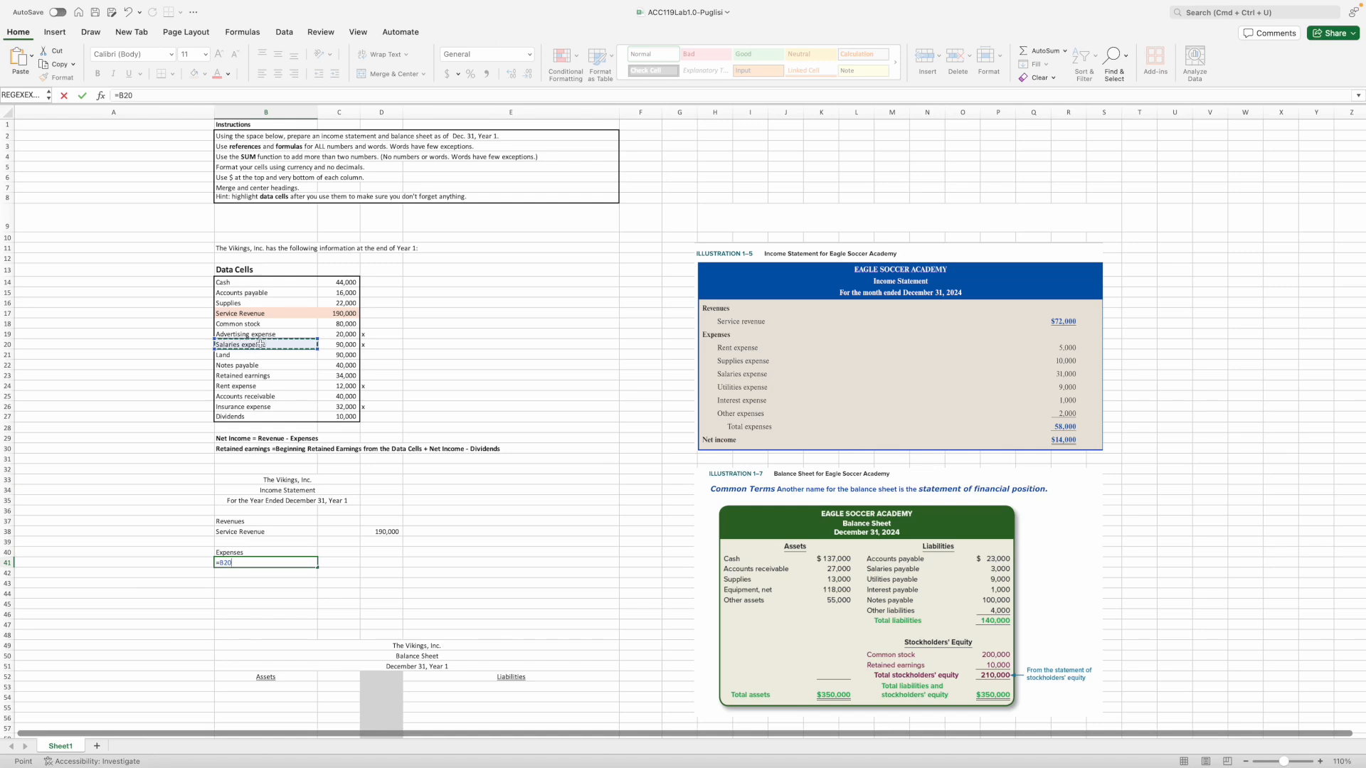
pyautogui.press('Tab')
pyautogui.press('Tab')
pyautogui.write('=')
pyautogui.click(330, 347)
pyautogui.press('Return')
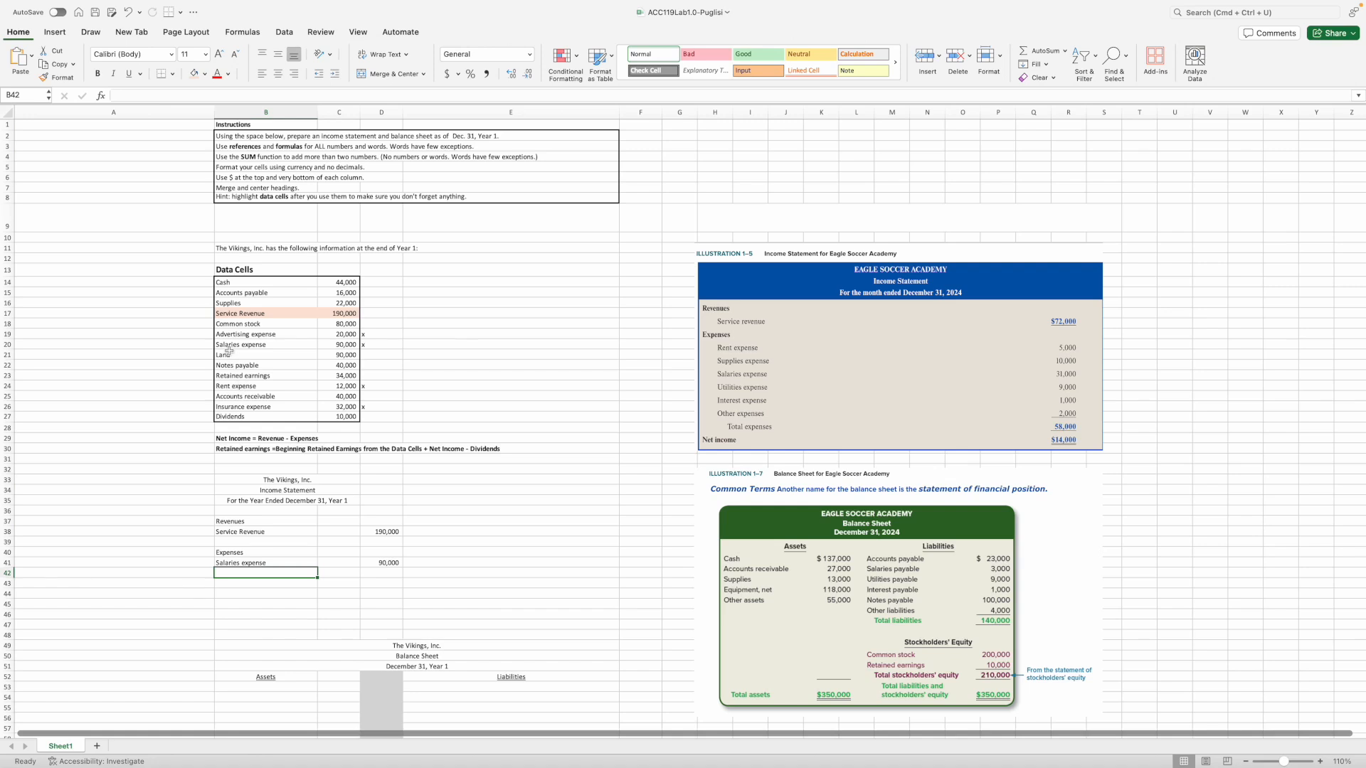
pyautogui.moveTo(242, 345); pyautogui.dragTo(338, 345)
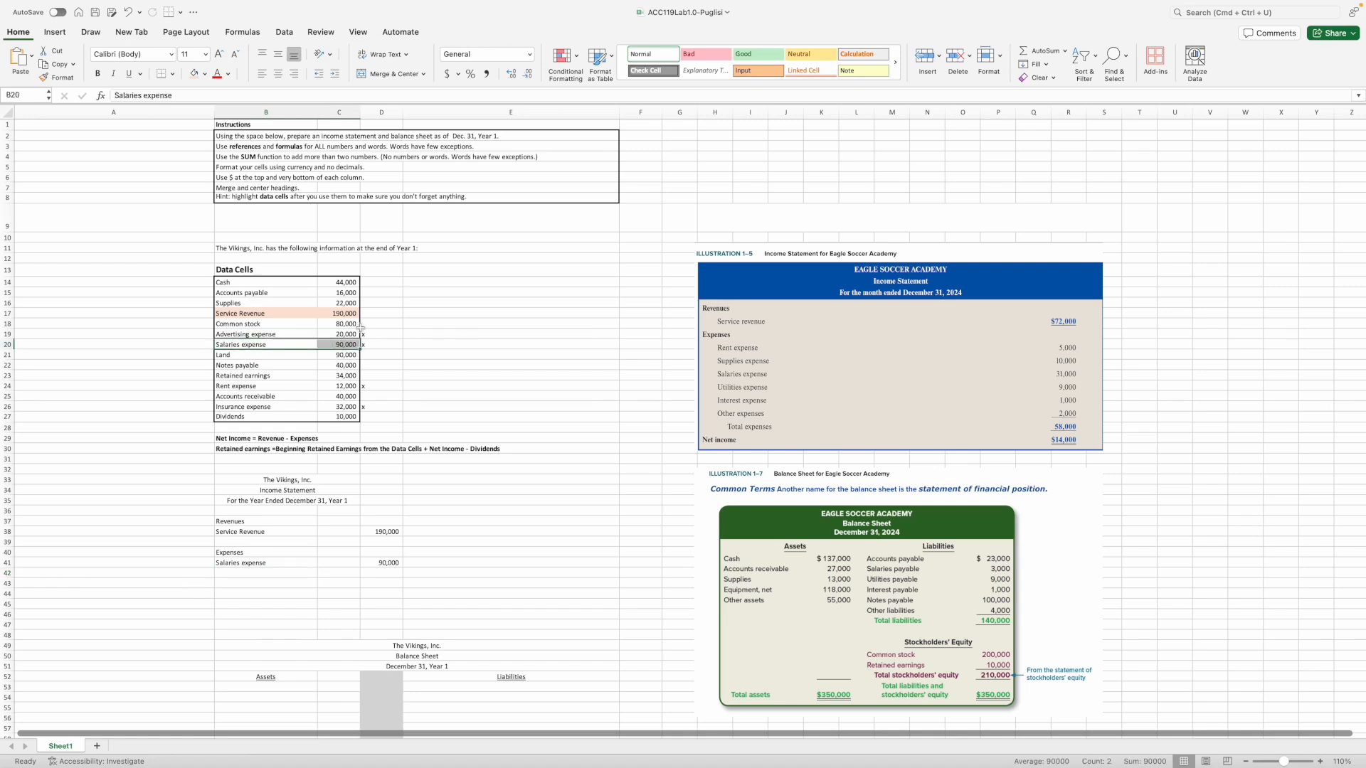
pyautogui.click(195, 74)
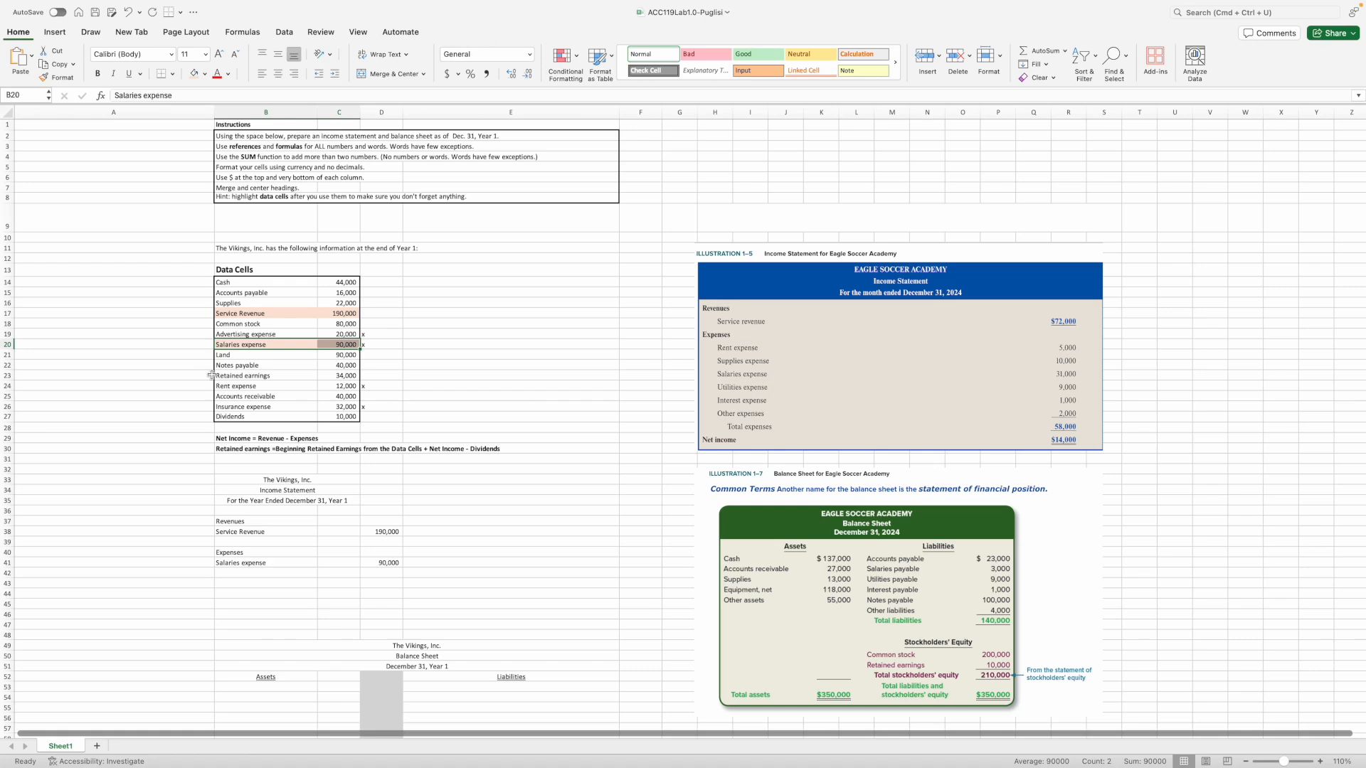
# - Add the insurance expense line by referencing its label B26 in B42 and its amount C26 in D42
pyautogui.click(290, 577)
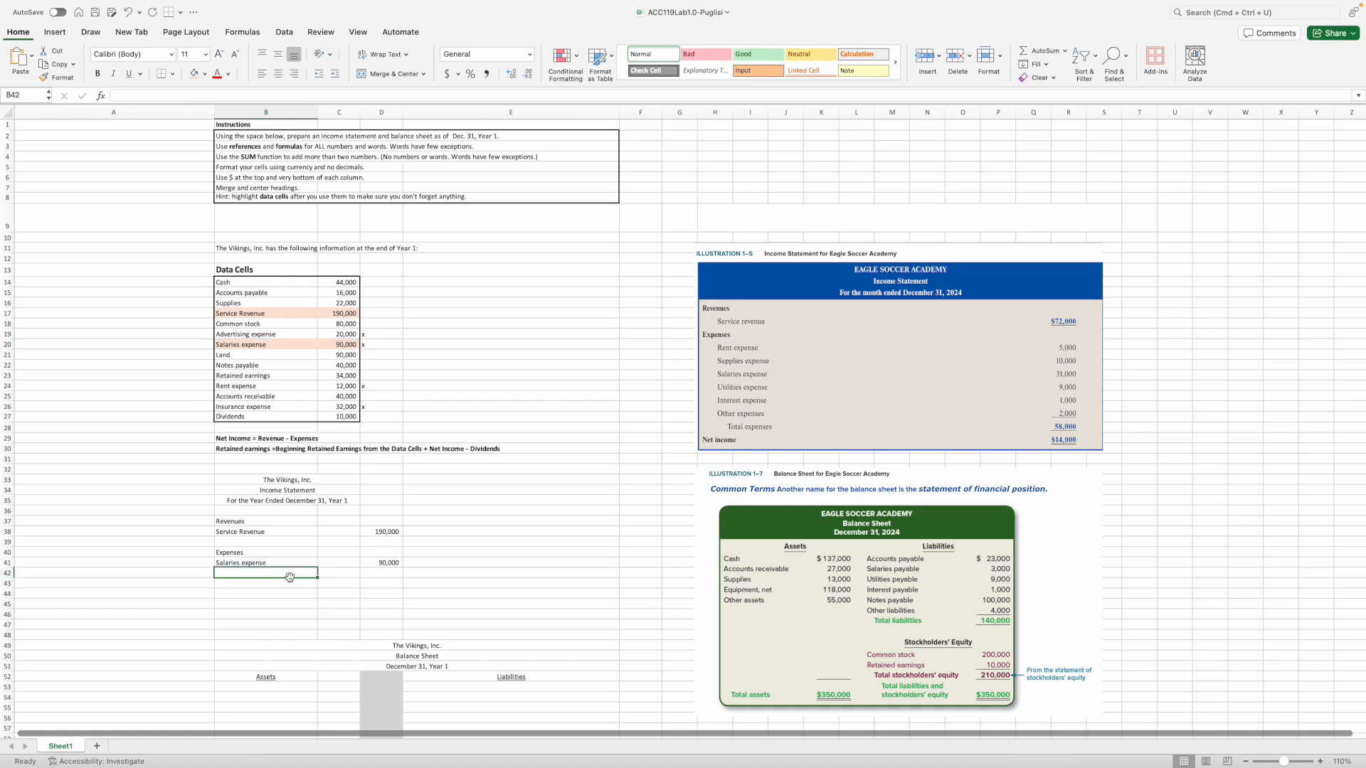
pyautogui.write('=')
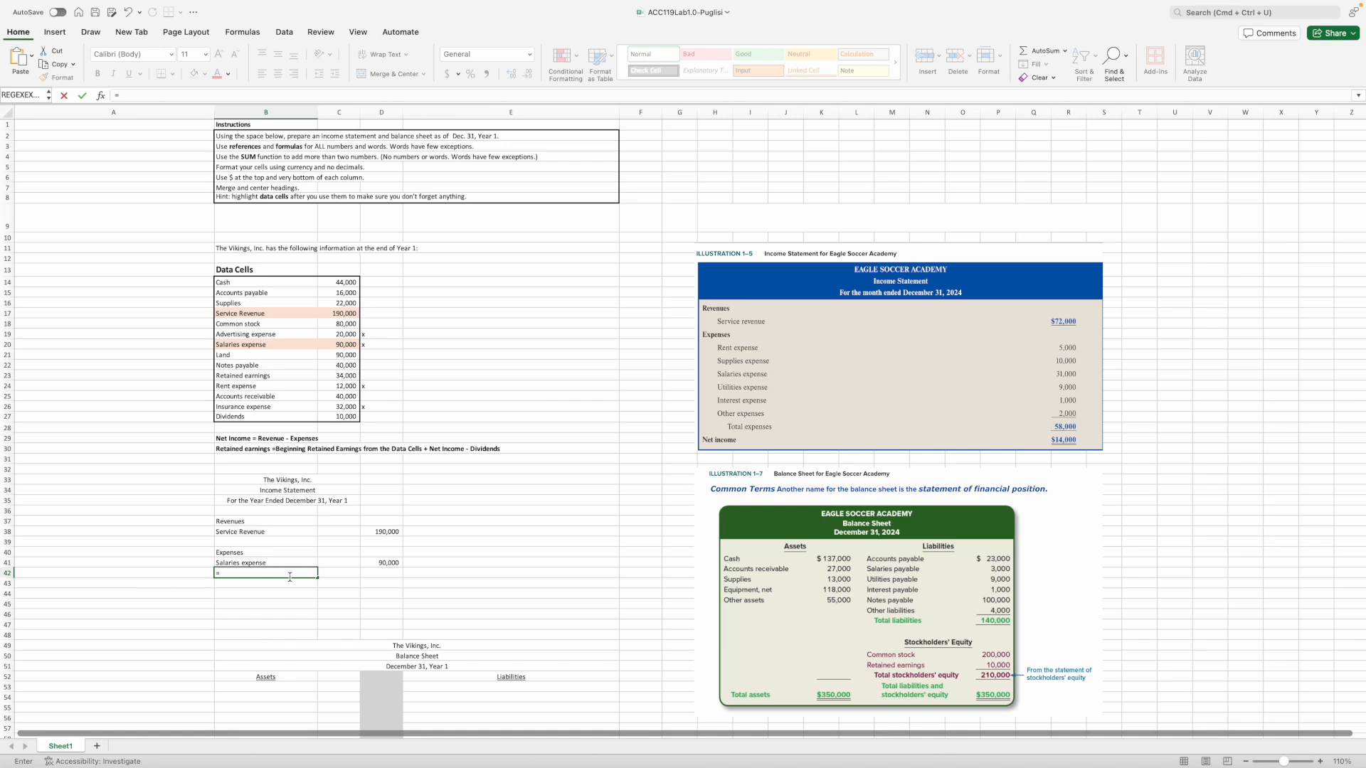
pyautogui.click(255, 409)
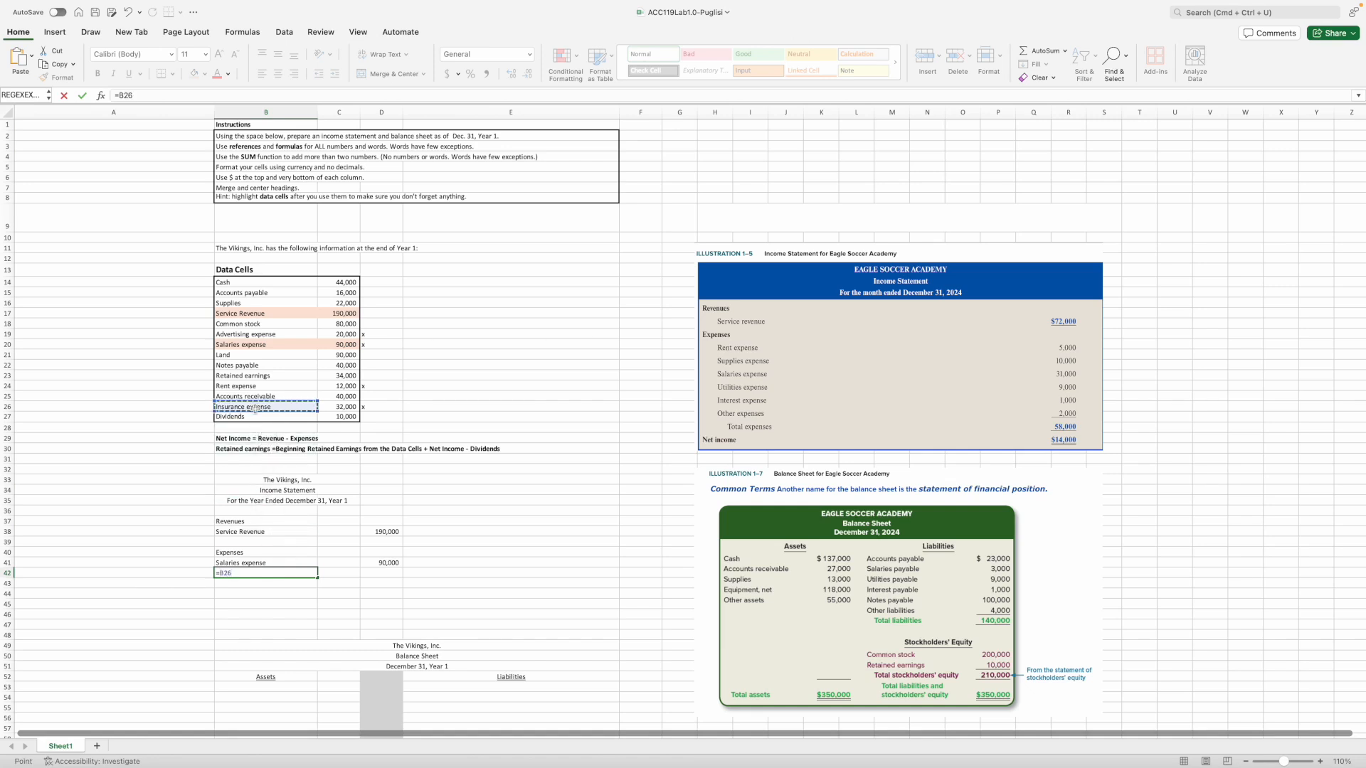
pyautogui.press('Tab')
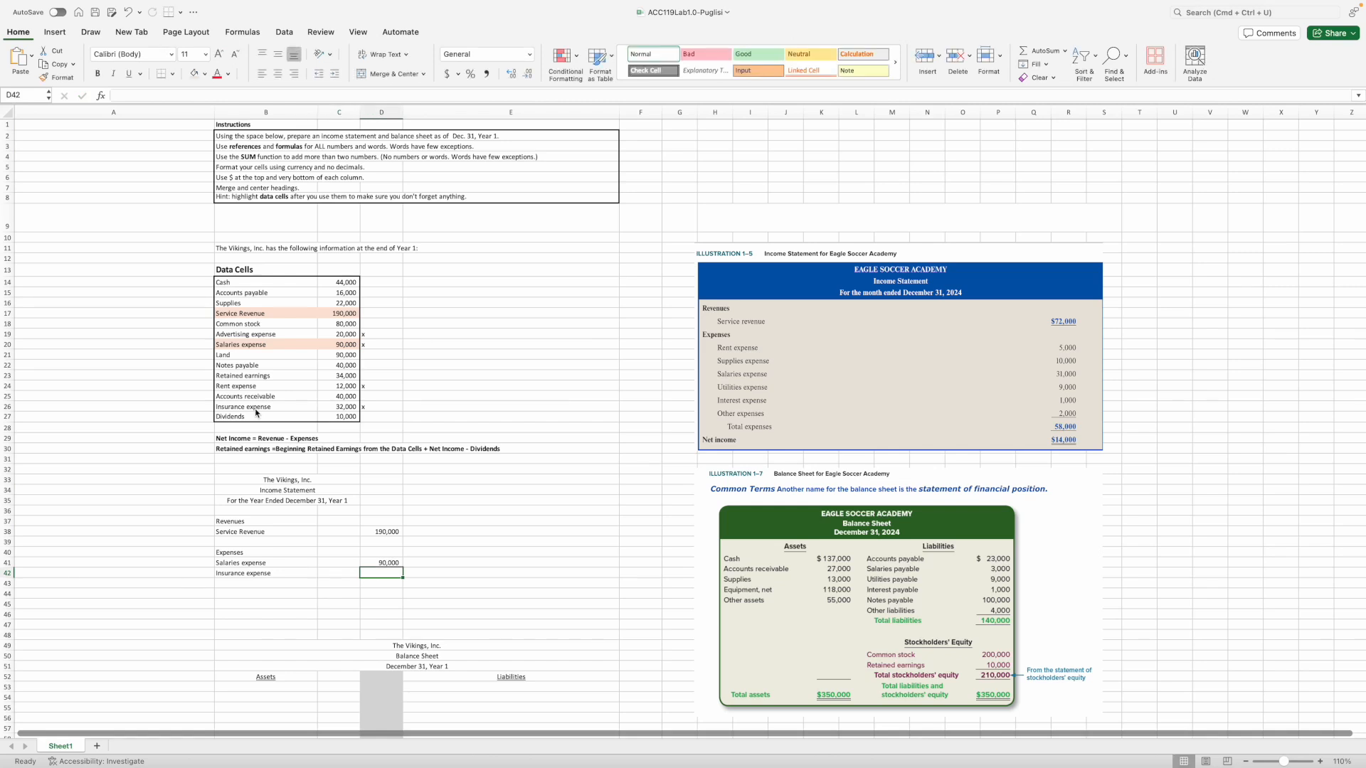
pyautogui.write('=')
pyautogui.click(331, 408)
pyautogui.press('Return')
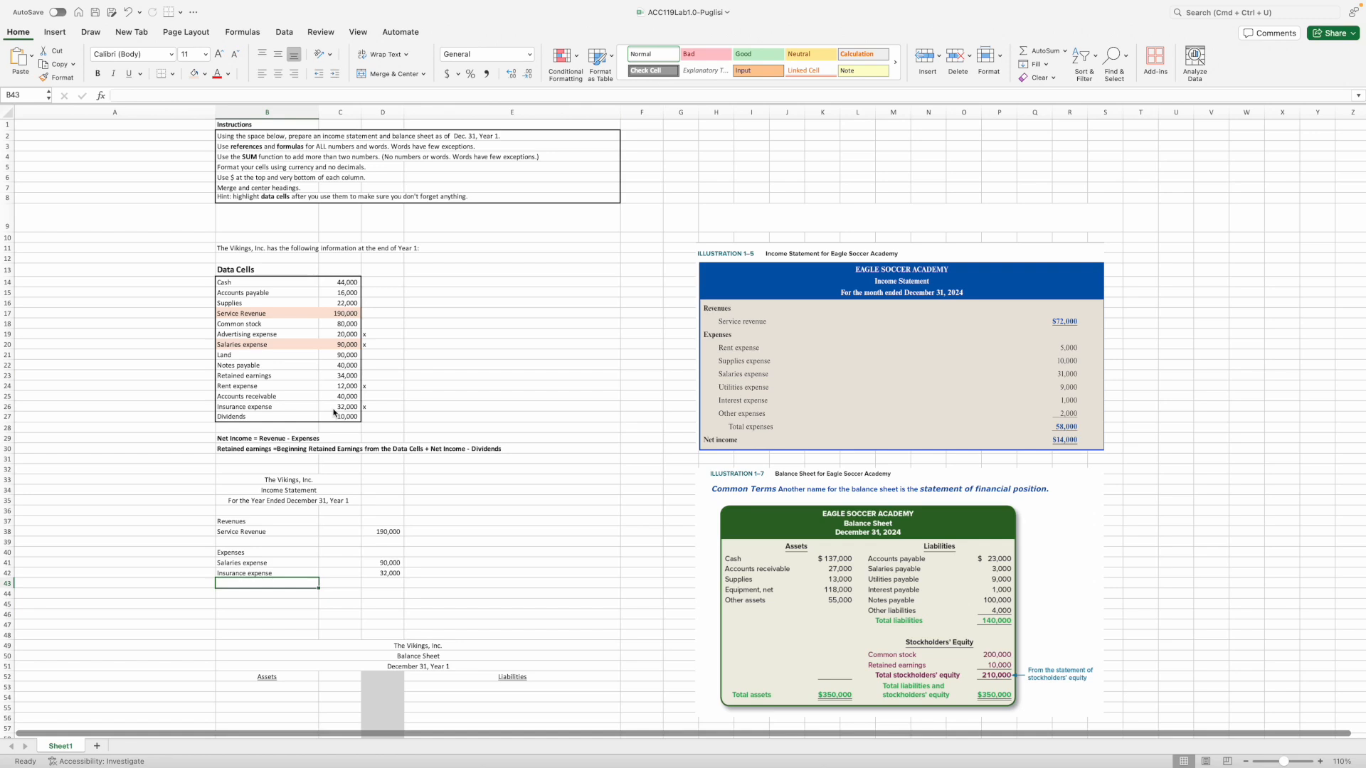
# - Highlight the used insurance expense data cells B26:C26 with the light orange fill
pyautogui.click(316, 406)
pyautogui.moveTo(317, 406); pyautogui.dragTo(340, 407)
pyautogui.click(195, 74)
# - Reference the advertising expense label B19 in B43 and amount C19 in D43, and fill B19:C19 with light orange
pyautogui.click(239, 583)
pyautogui.write('=')
pyautogui.click(243, 335)
pyautogui.press('Tab')
pyautogui.press('Tab')
pyautogui.write('=')
pyautogui.click(343, 335)
pyautogui.press('Return')
pyautogui.moveTo(242, 335); pyautogui.dragTo(343, 334)
pyautogui.click(195, 74)
# - Reference the rent expense label B24 in B44 and amount C24 in D44, and fill B24:C24 with light orange
pyautogui.click(267, 593)
pyautogui.write('=')
pyautogui.click(242, 385)
pyautogui.press('Return')
pyautogui.press('Tab')
pyautogui.press('Tab')
pyautogui.write('=')
pyautogui.click(343, 385)
pyautogui.press('Return')
pyautogui.moveTo(242, 385); pyautogui.dragTo(324, 391)
pyautogui.click(195, 74)
# - Add a "Total Expenses" line in B45 and sum the expense amounts D41:D44 in D45
pyautogui.click(230, 605)
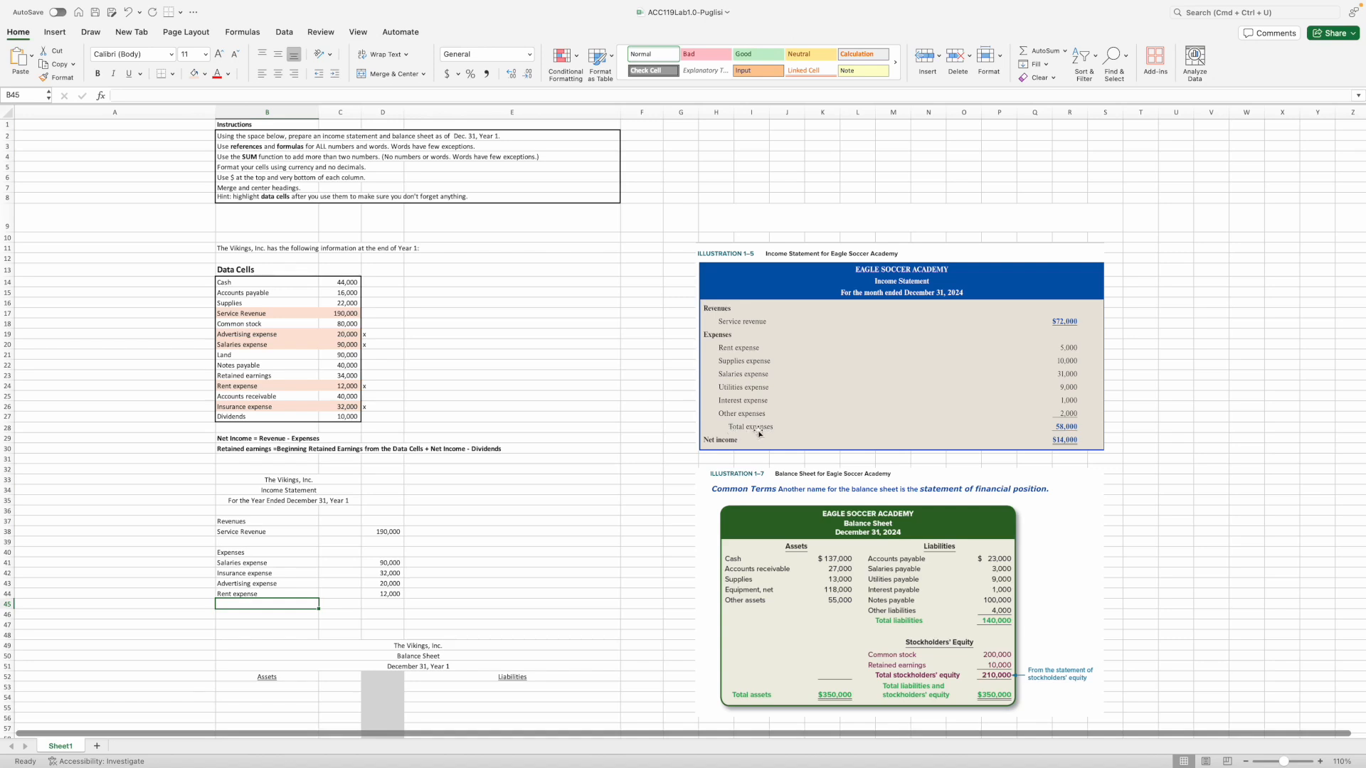
pyautogui.write('Total Expenses')
pyautogui.press('Tab')
pyautogui.press('Tab')
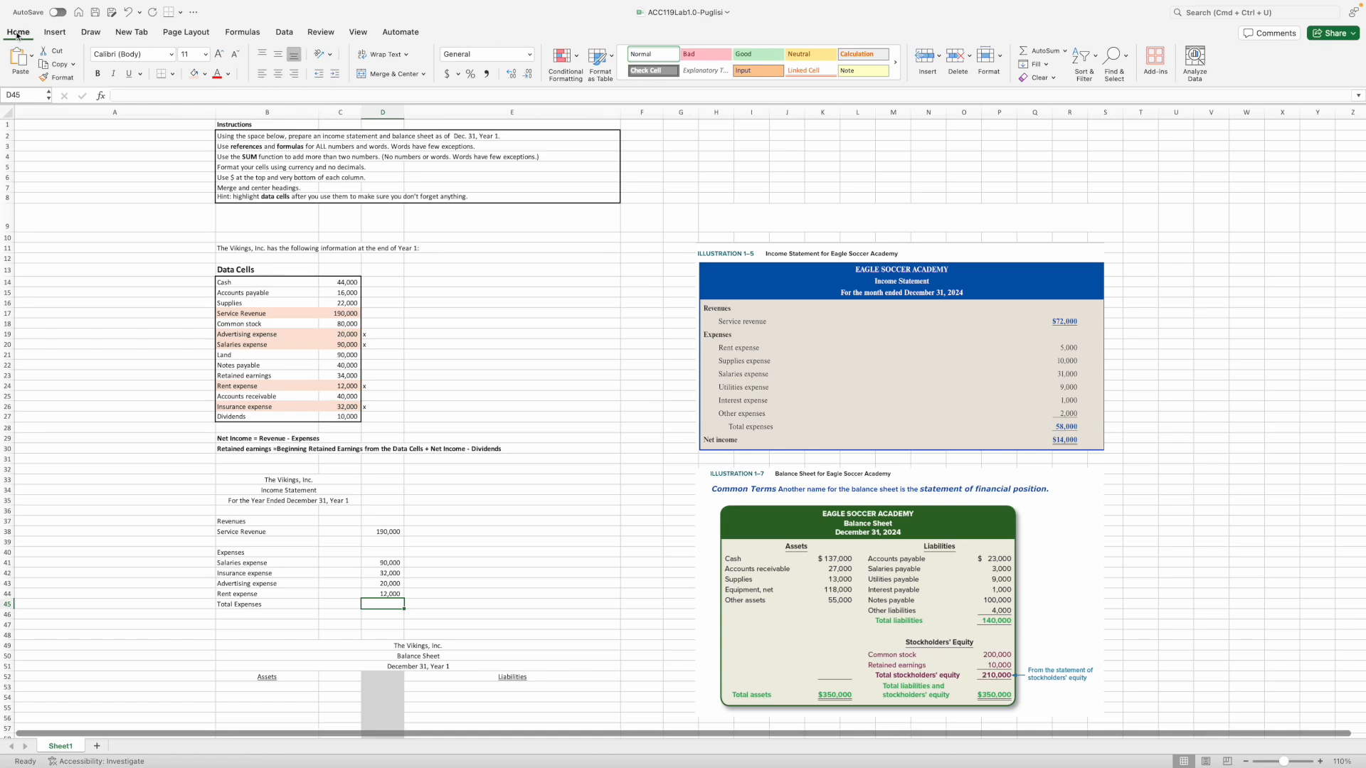
pyautogui.click(1029, 54)
pyautogui.press('Return')
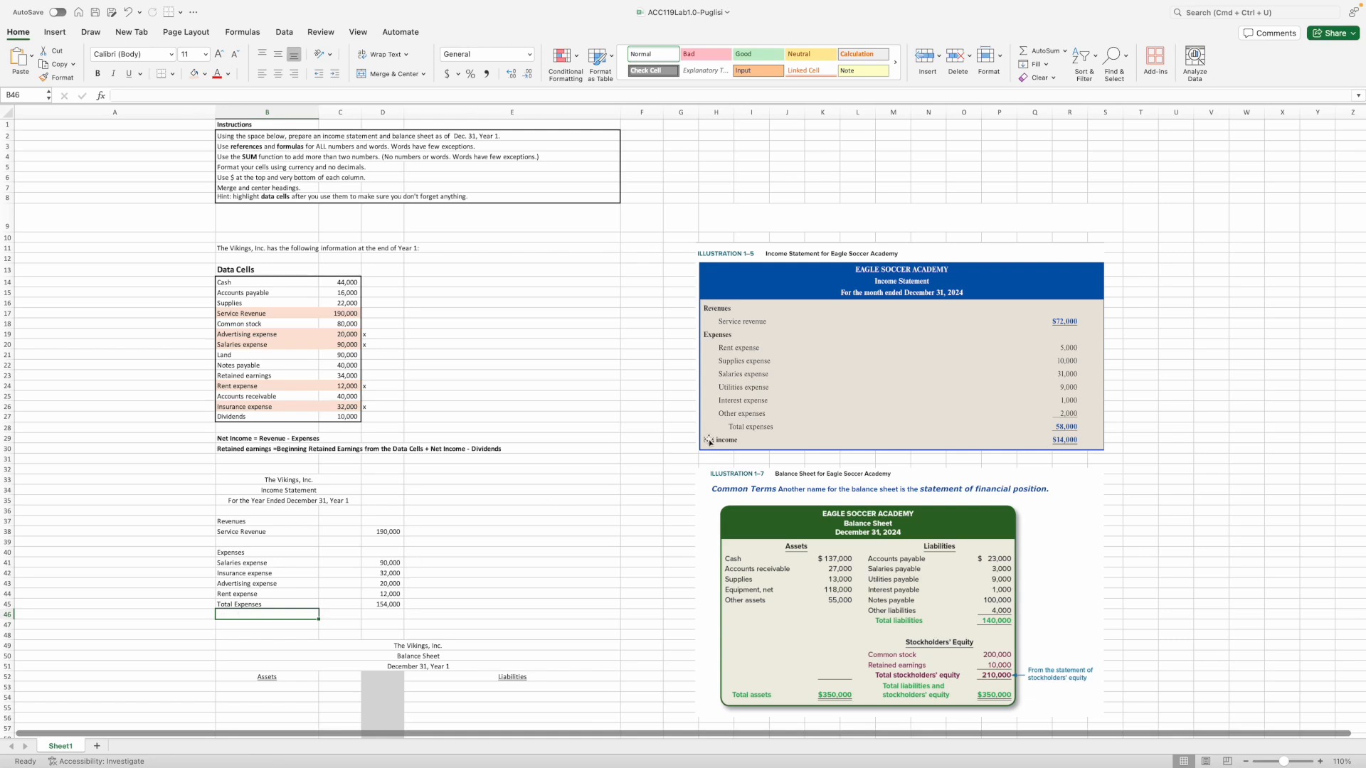
# - Add a "Net Income" line in B46 and calculate it in D46 with the formula =D38-D45
pyautogui.write('Net Income')
pyautogui.press('Tab')
pyautogui.press('Tab')
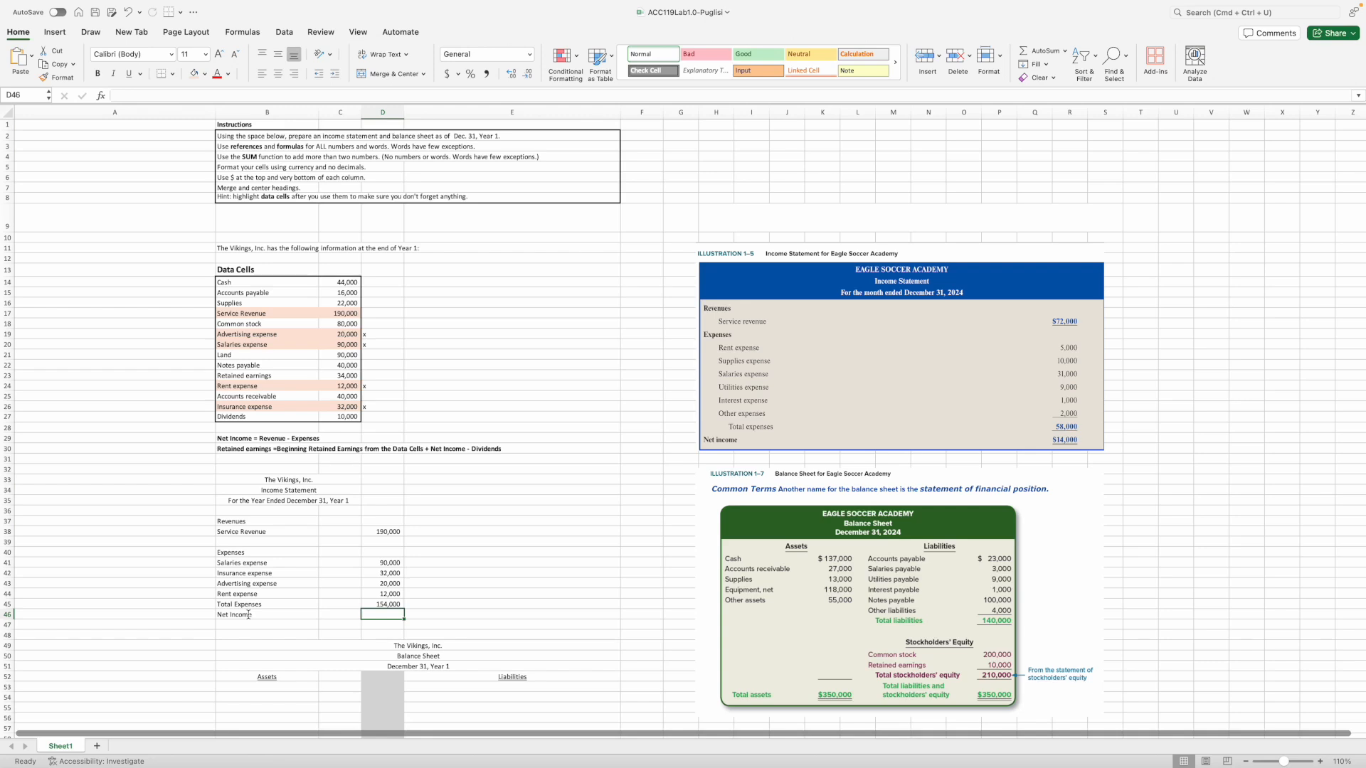
pyautogui.write('=')
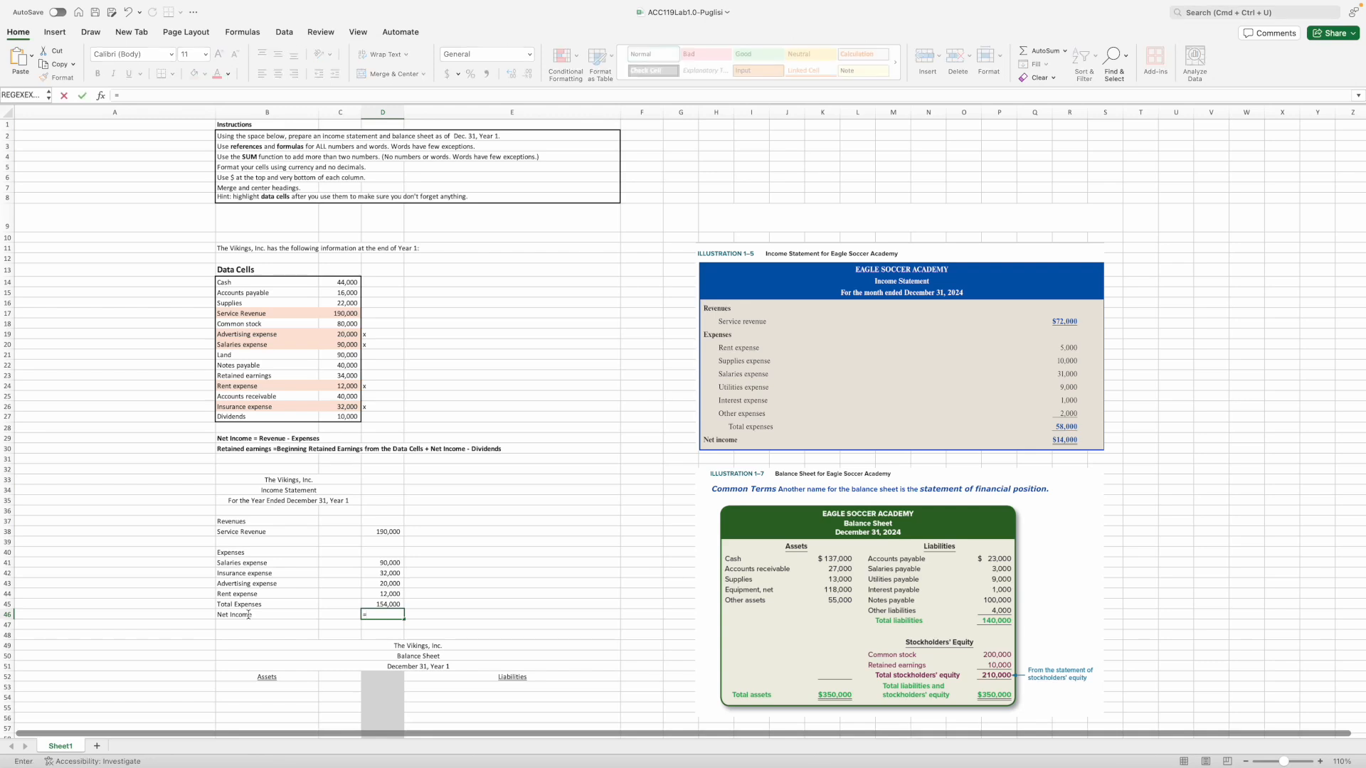
pyautogui.click(394, 535)
pyautogui.write('-')
pyautogui.click(377, 603)
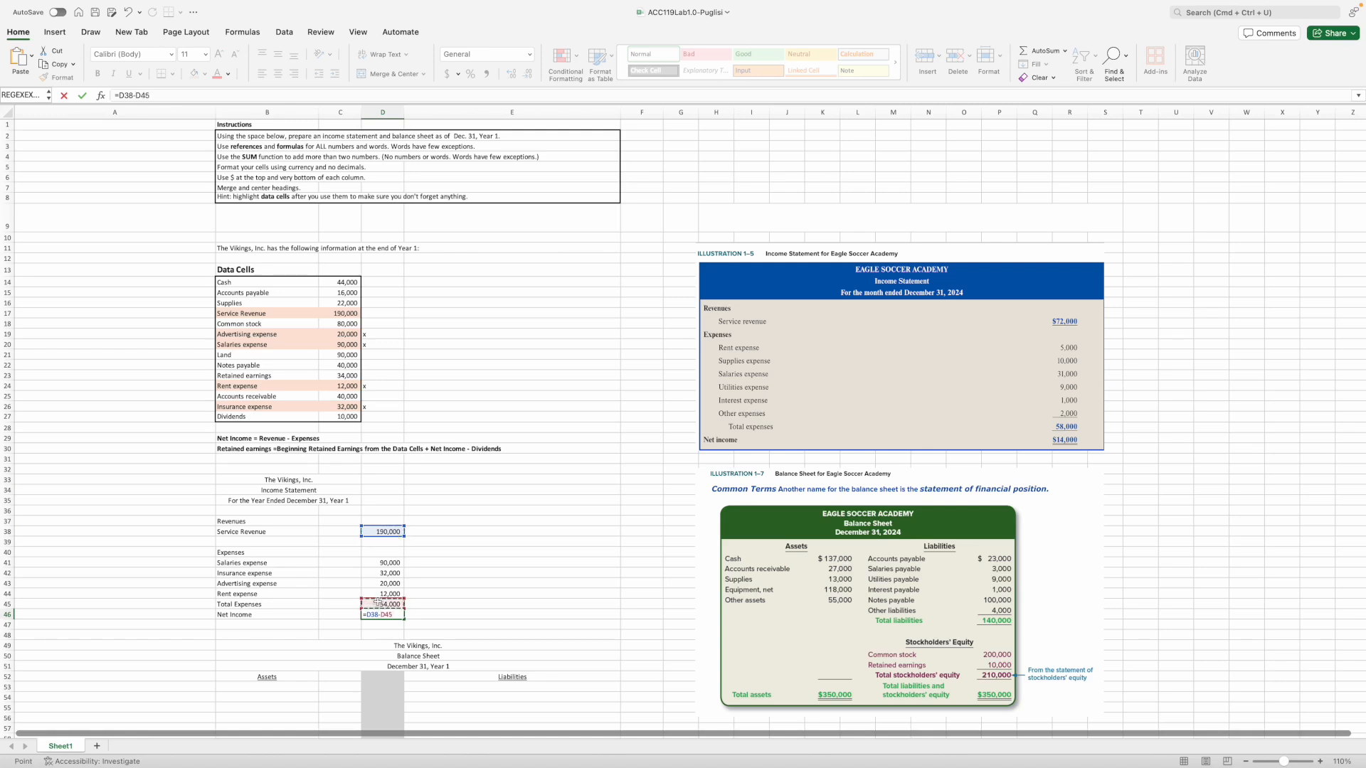
pyautogui.press('Return')
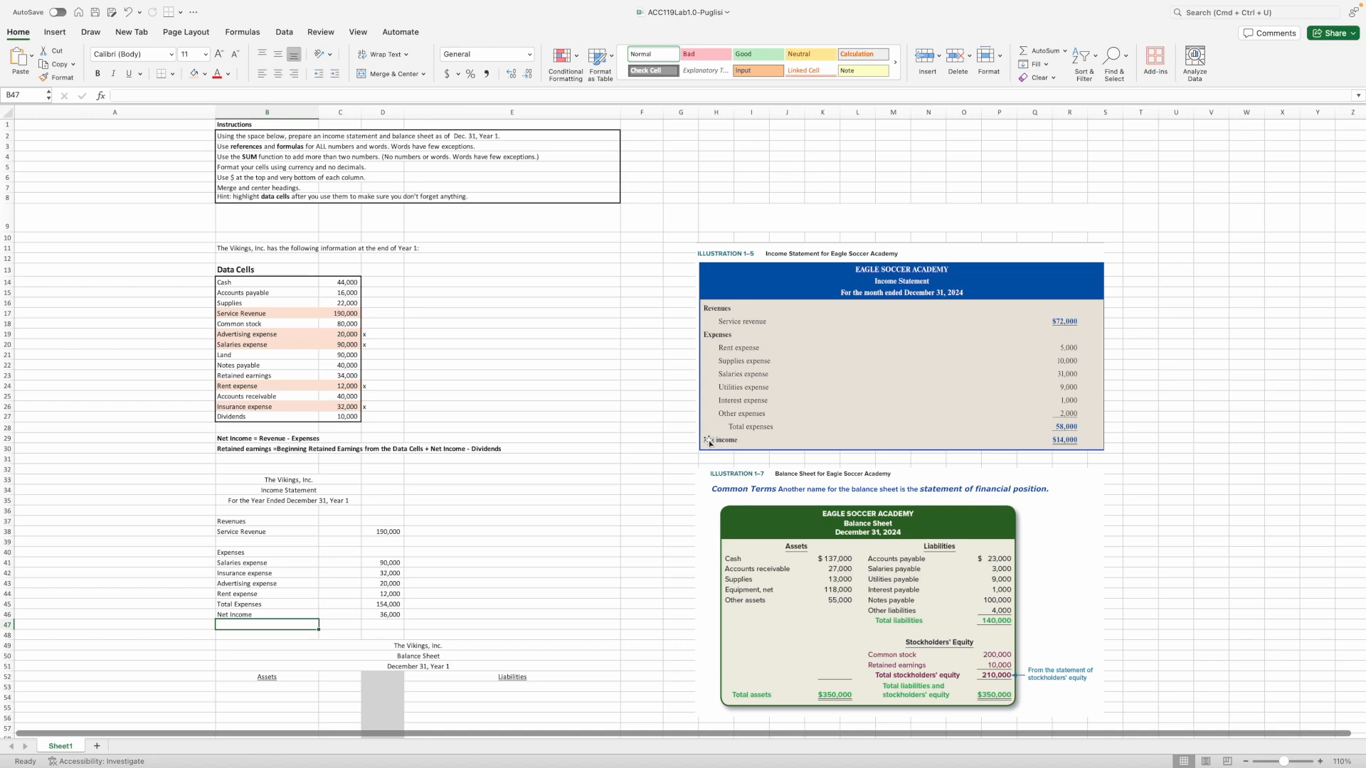
# - Make the Revenues heading in B37 bold and copy its format to Expenses in B40 and Net Income in B46
pyautogui.click(228, 520)
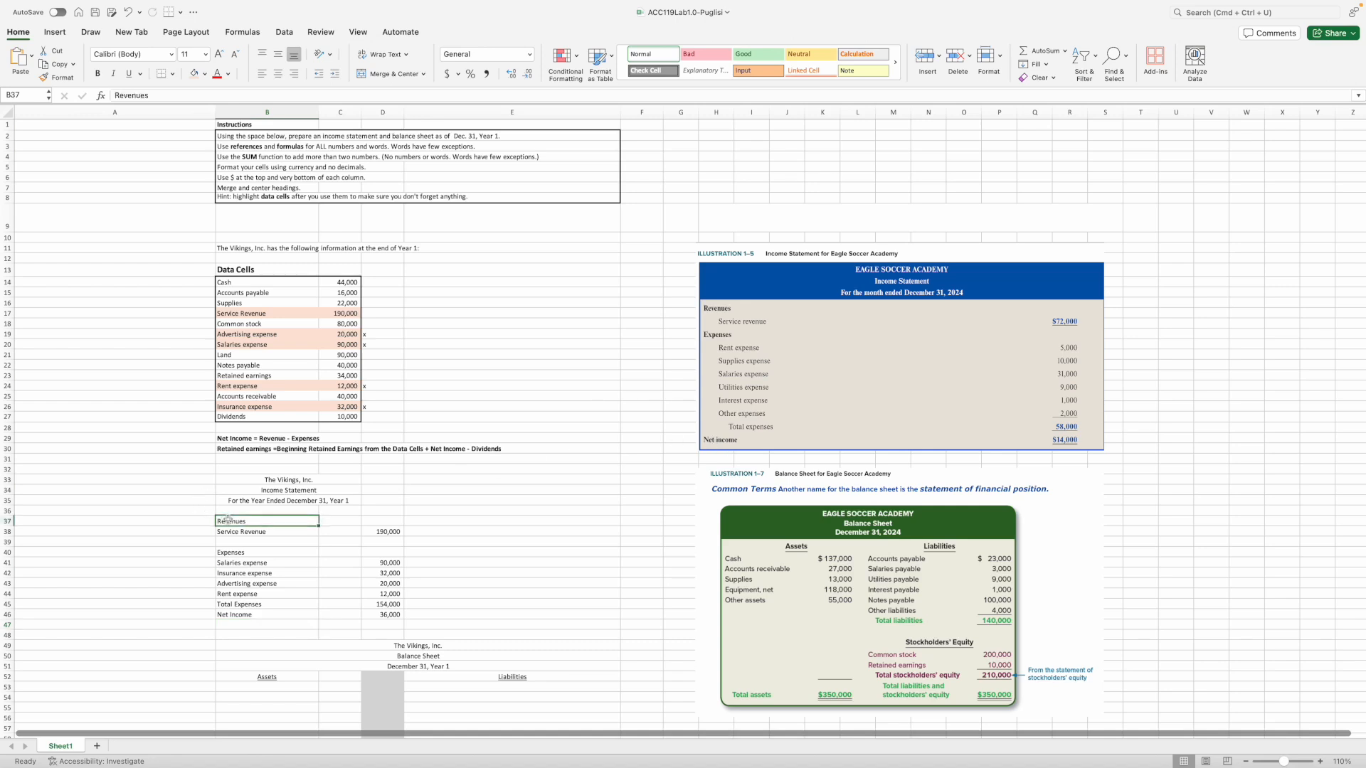
pyautogui.click(99, 74)
pyautogui.click(99, 74)
pyautogui.click(45, 78)
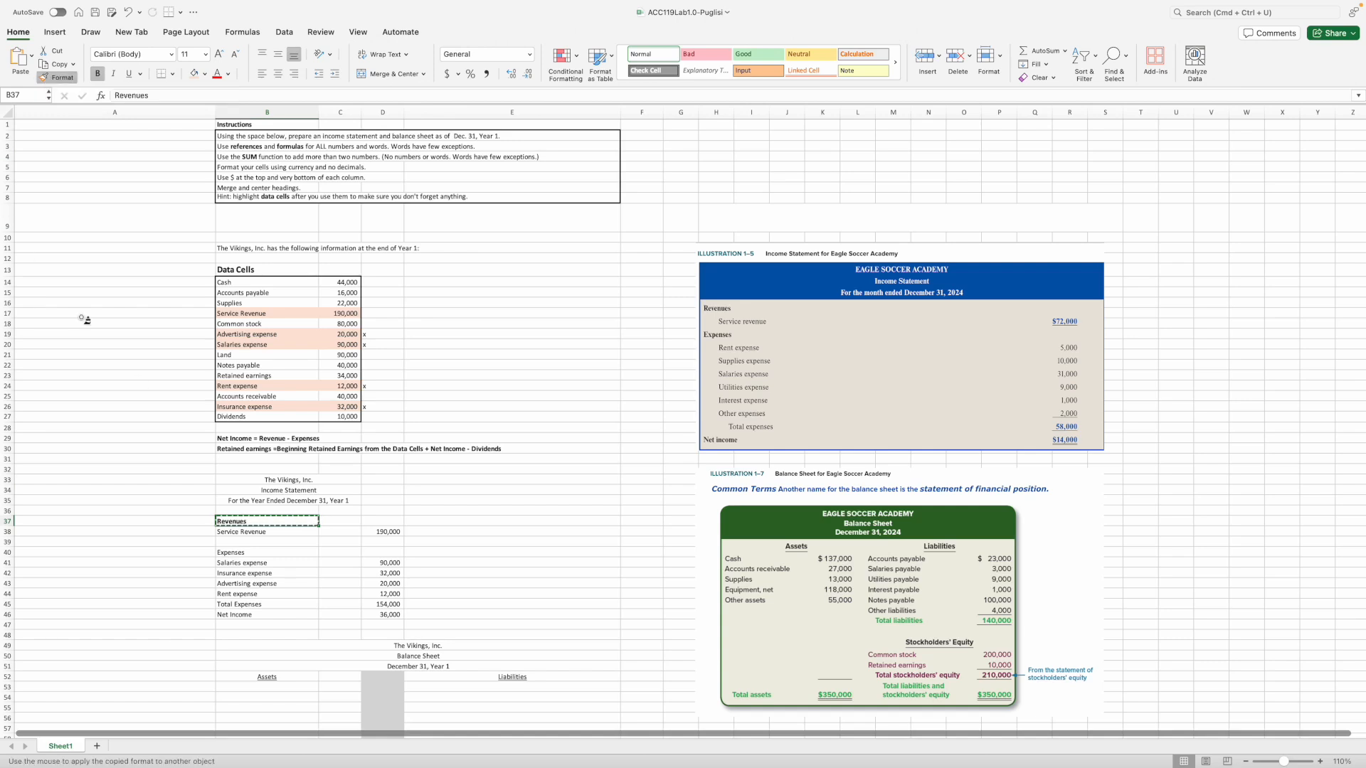
pyautogui.click(227, 553)
pyautogui.click(234, 614)
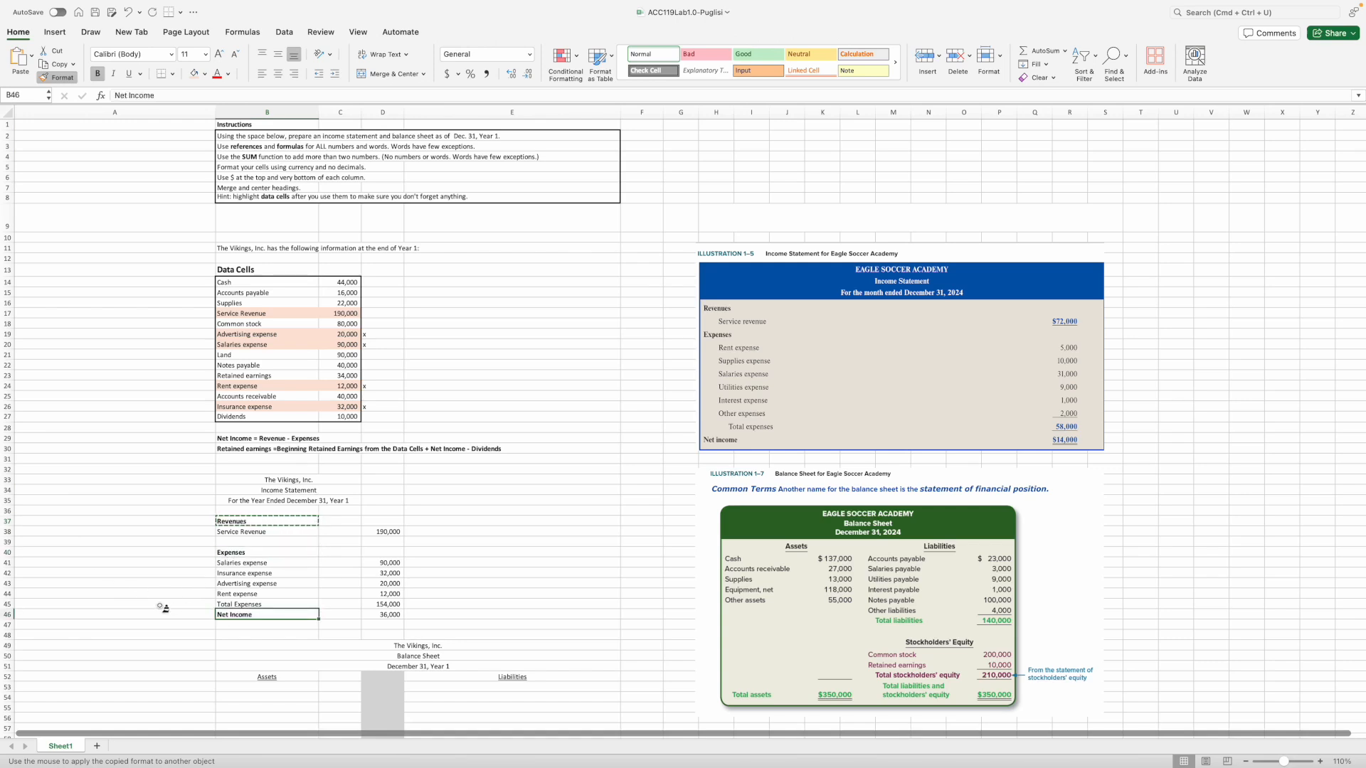
pyautogui.click(51, 79)
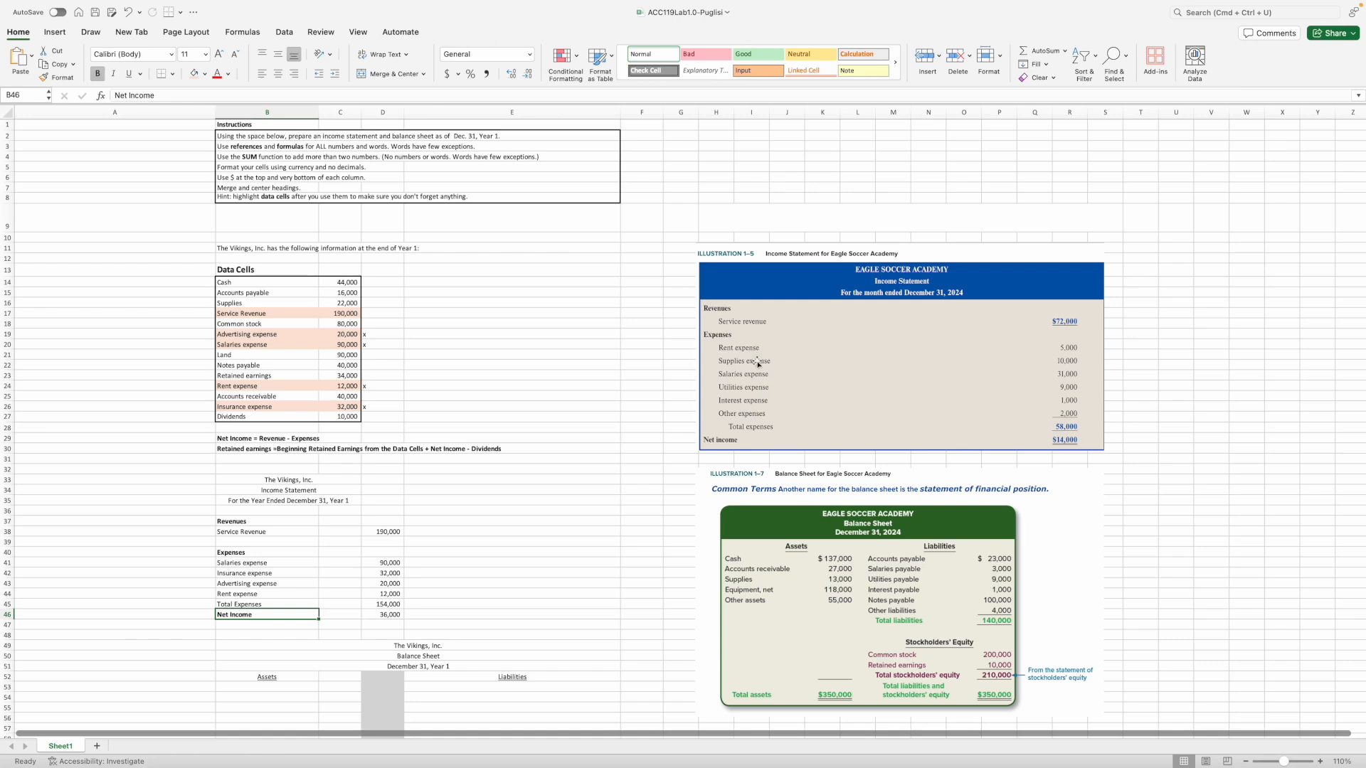
# - Indent the Service Revenue label and labels B41:B45 by one level, and Total Expenses in B45 by one additional level
pyautogui.click(219, 535)
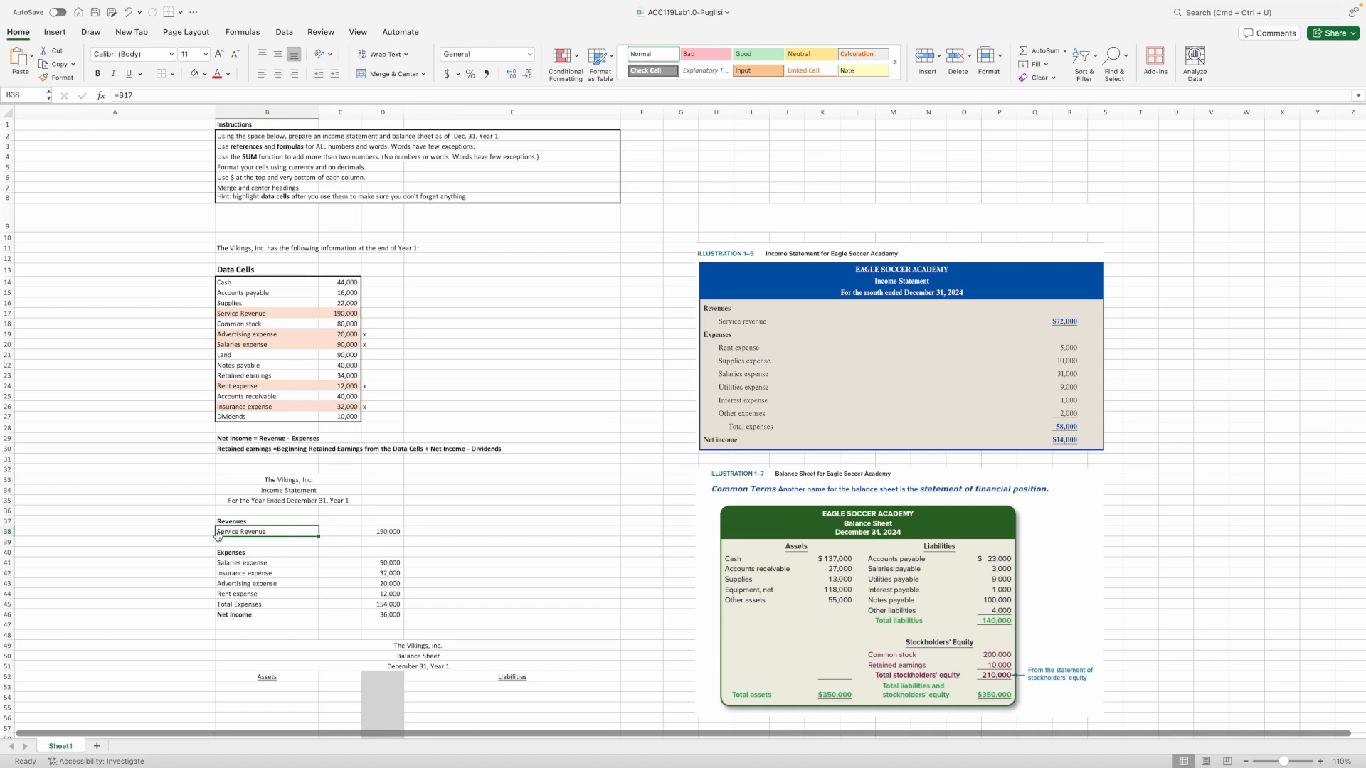
pyautogui.moveTo(234, 564); pyautogui.dragTo(235, 602)
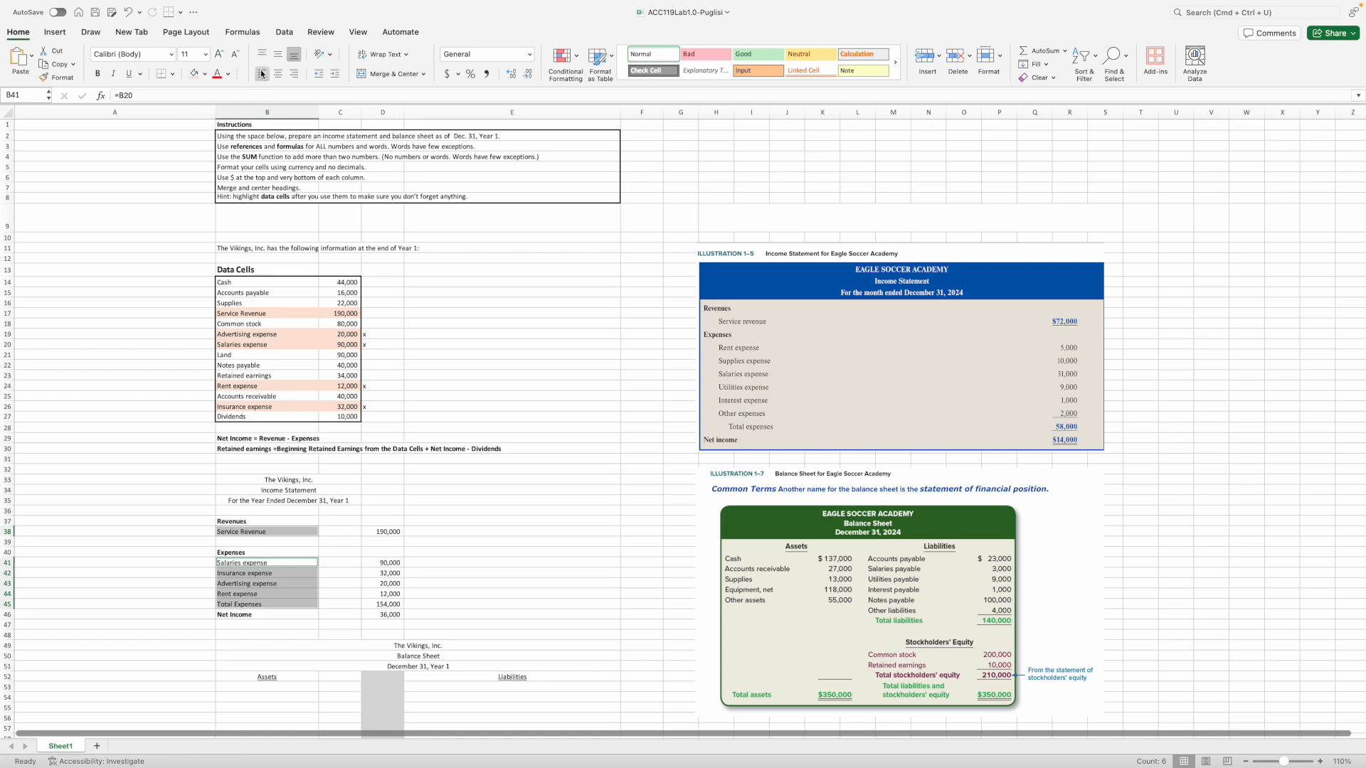
pyautogui.click(334, 74)
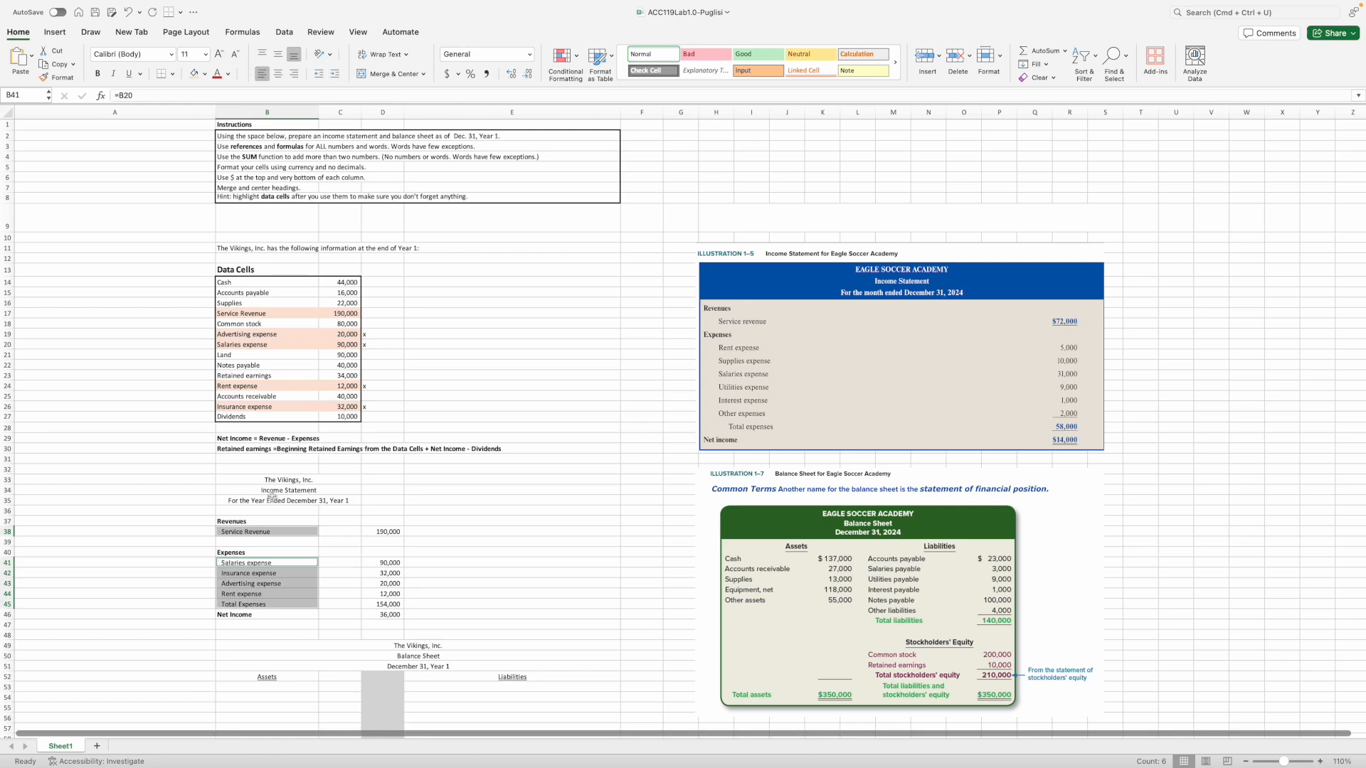
pyautogui.click(240, 605)
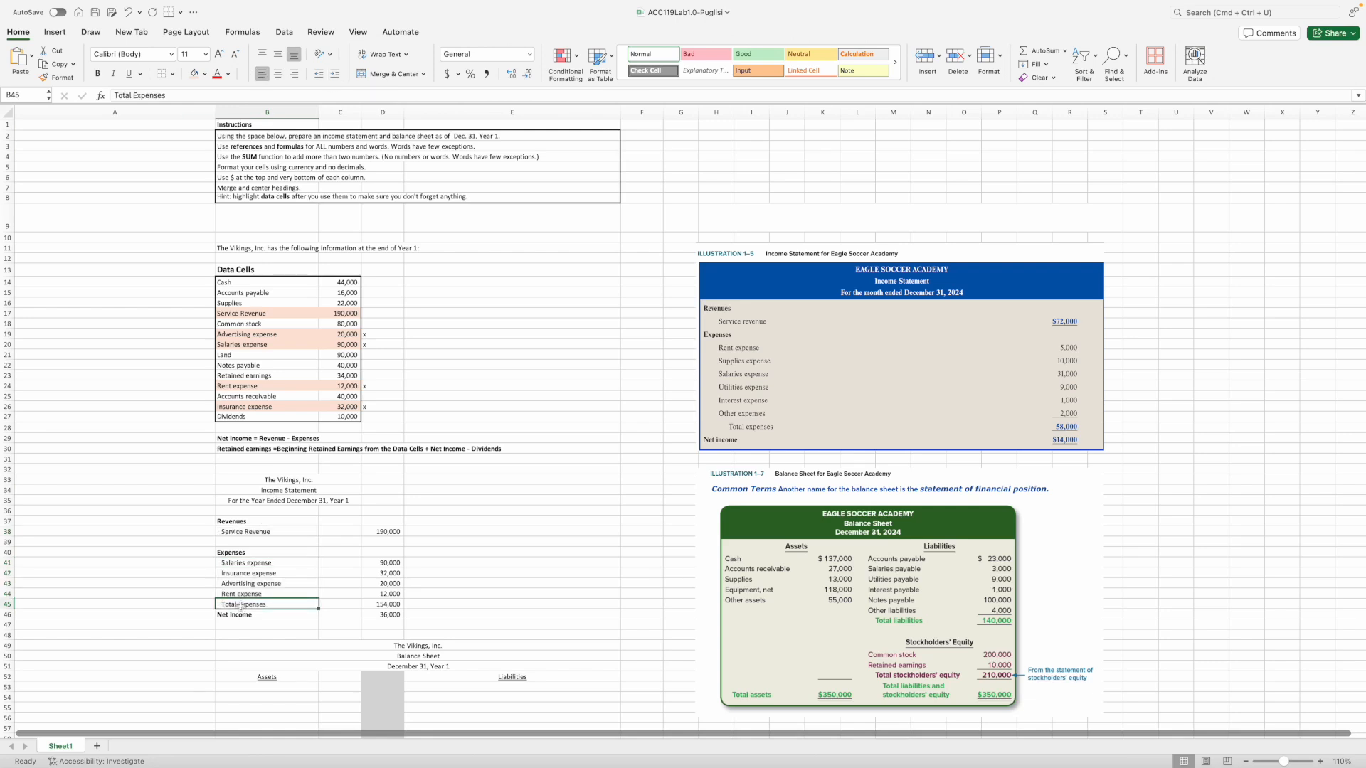
pyautogui.click(335, 74)
# - Format the amounts D38:D46 as Currency with 0 decimal places, no symbol, and negative numbers in red parentheses
pyautogui.click(381, 532)
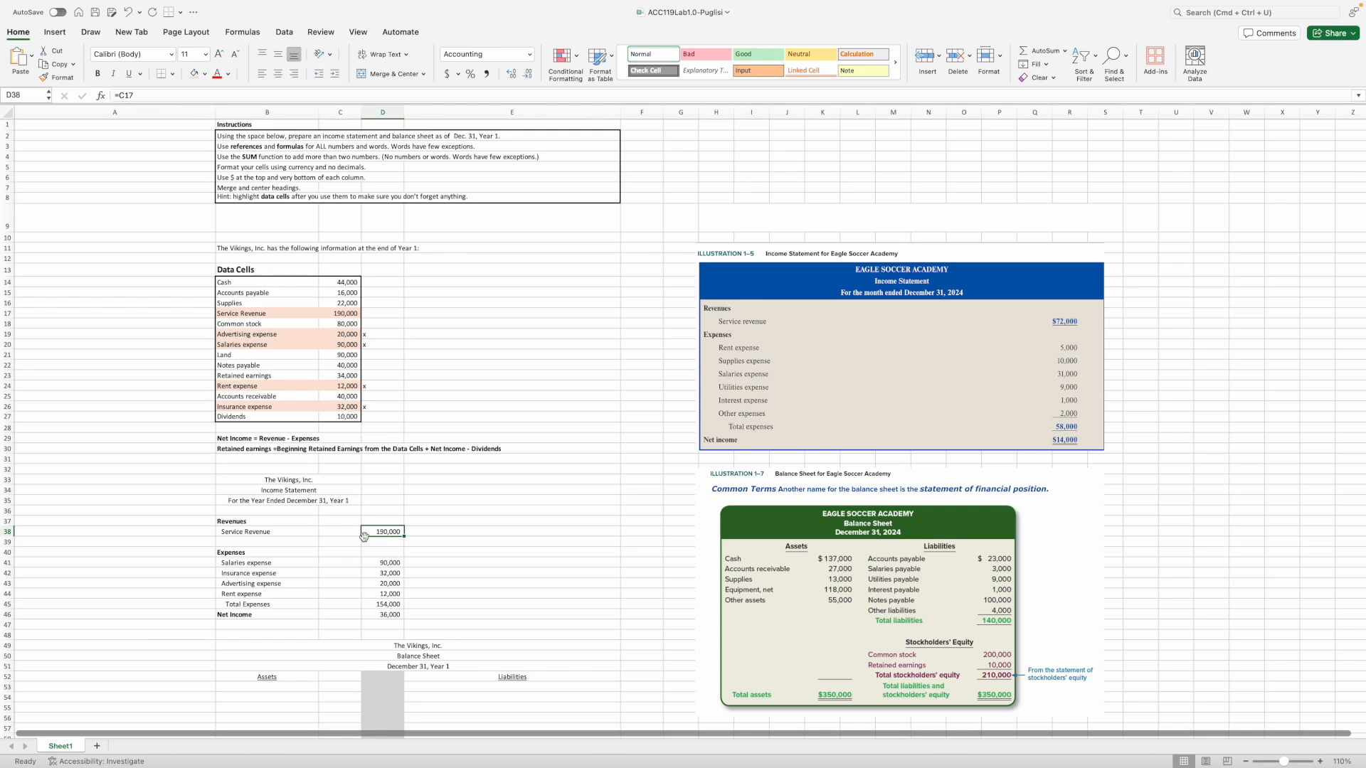
pyautogui.moveTo(375, 532); pyautogui.dragTo(372, 616)
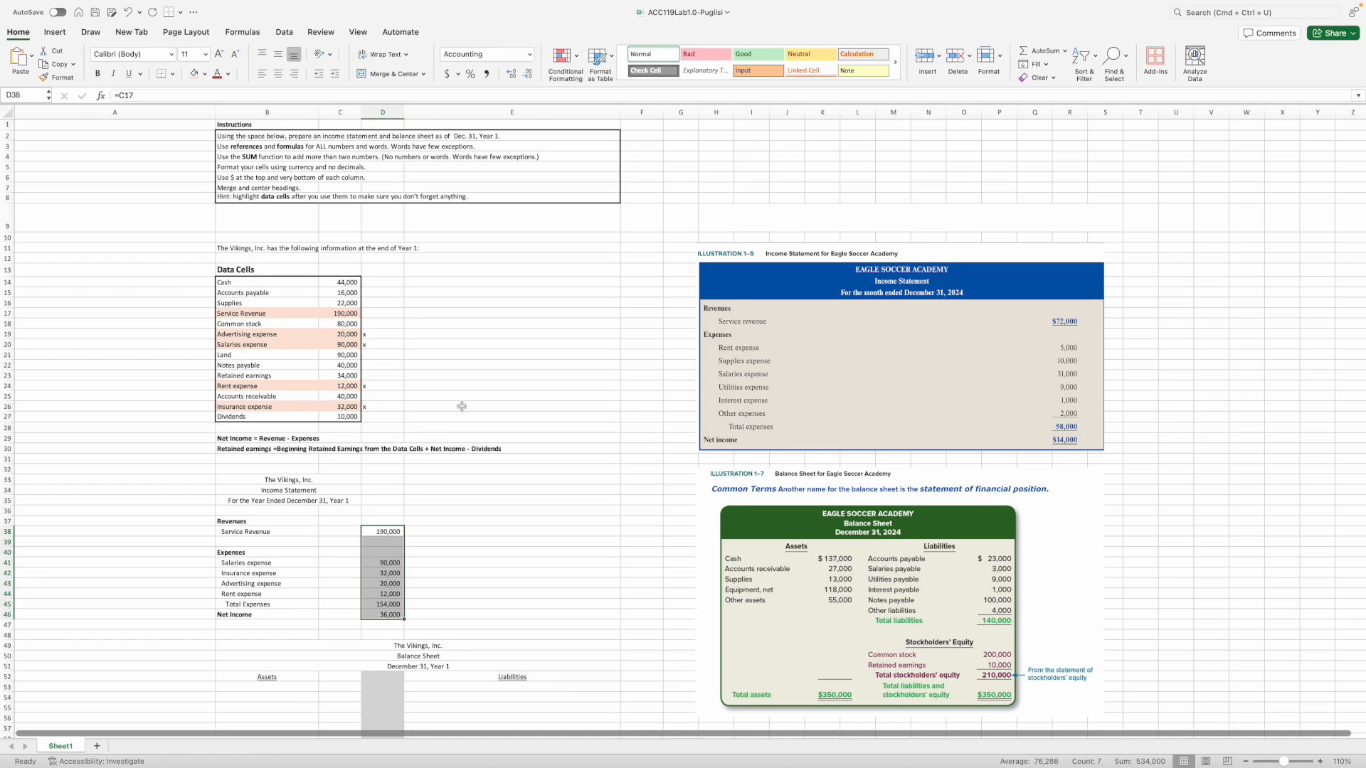
pyautogui.click(530, 57)
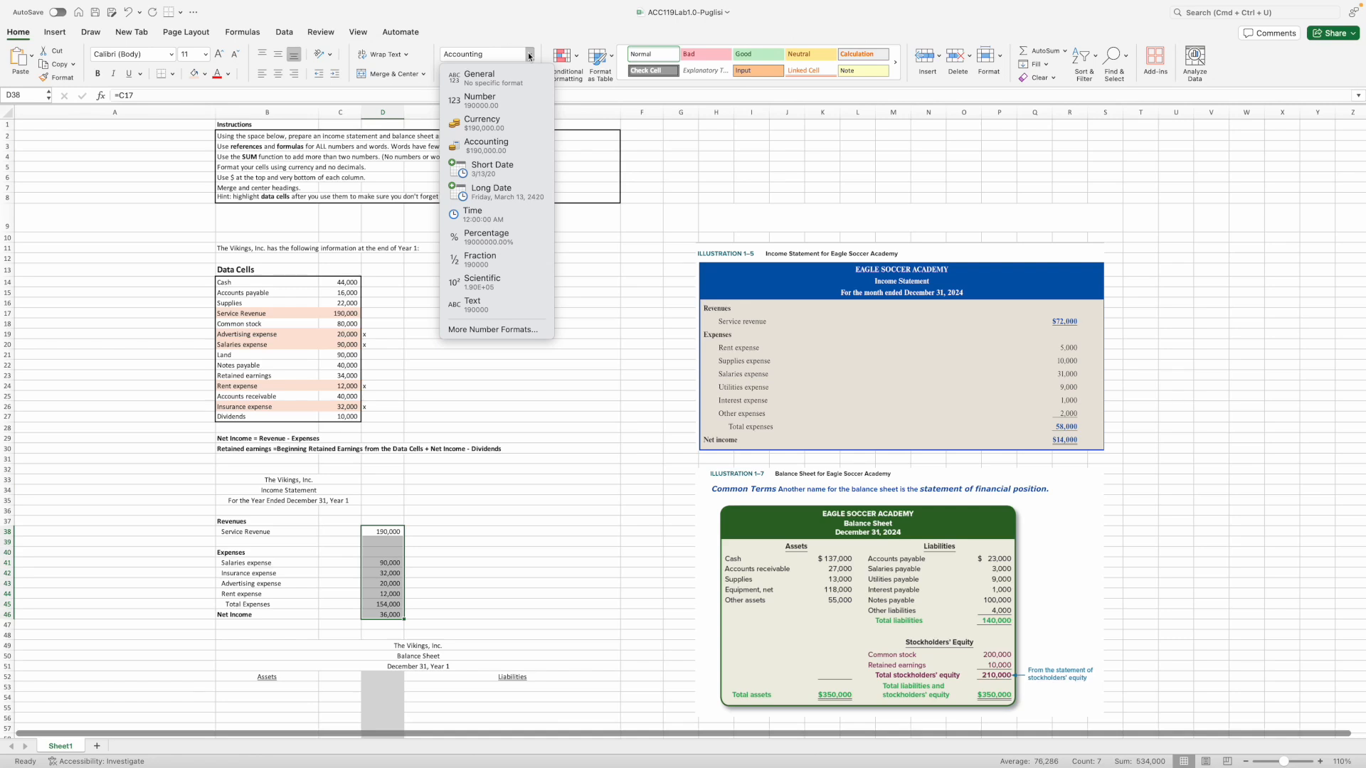
pyautogui.click(474, 330)
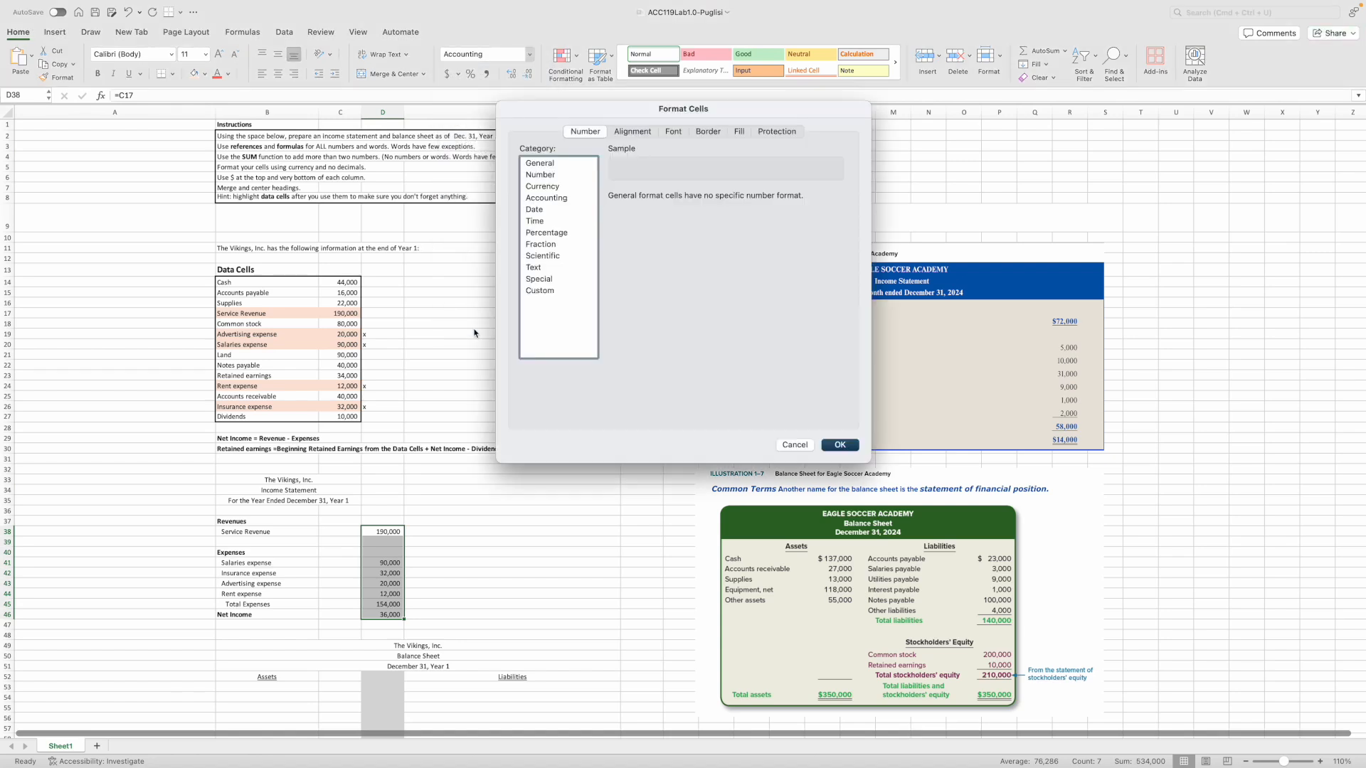
pyautogui.click(536, 188)
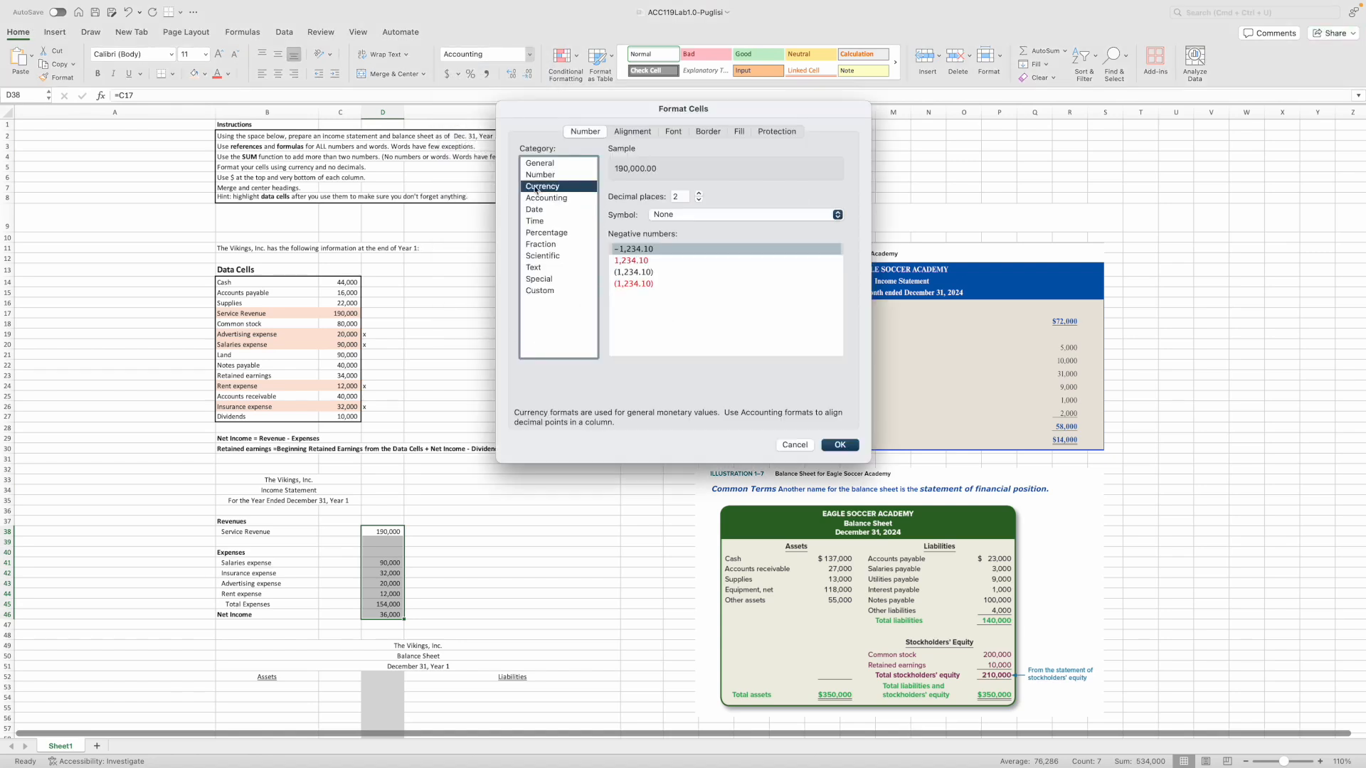
pyautogui.click(698, 200)
pyautogui.click(698, 200)
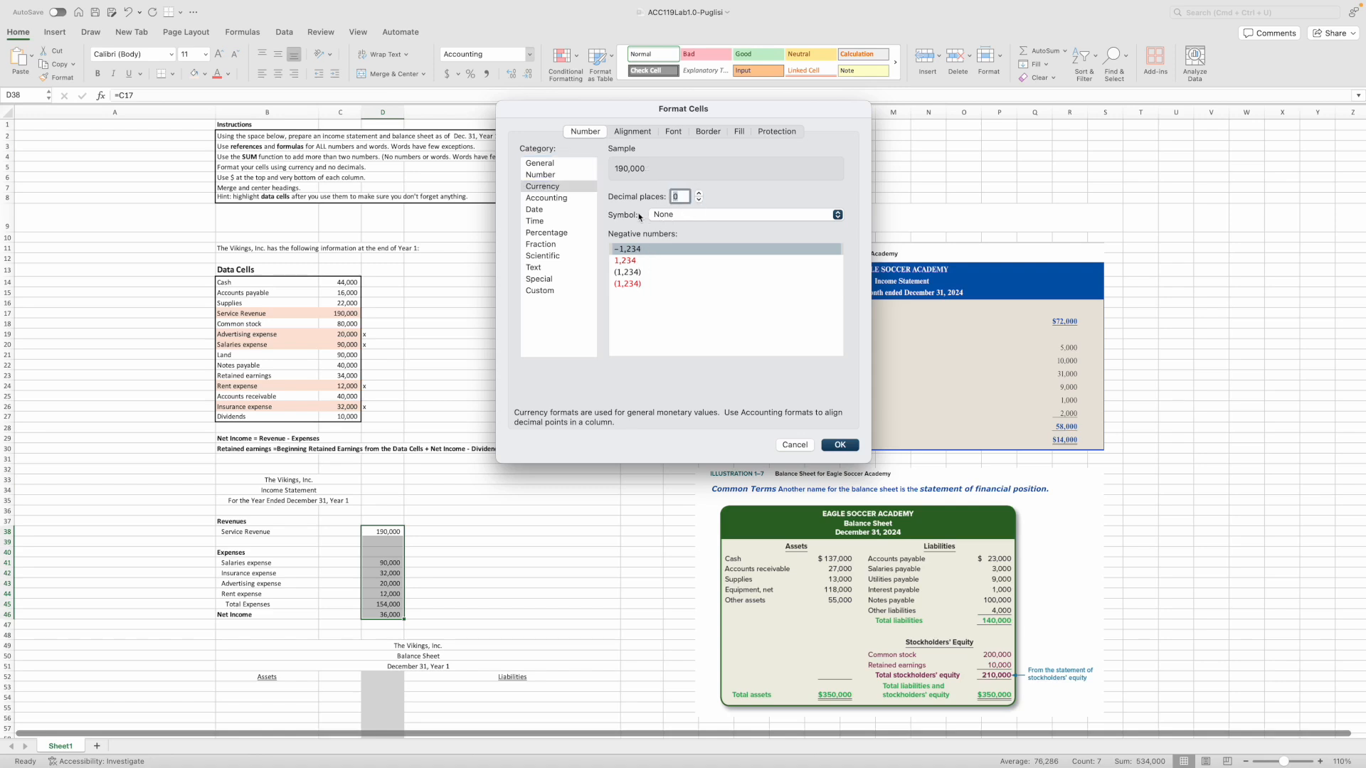
pyautogui.click(623, 285)
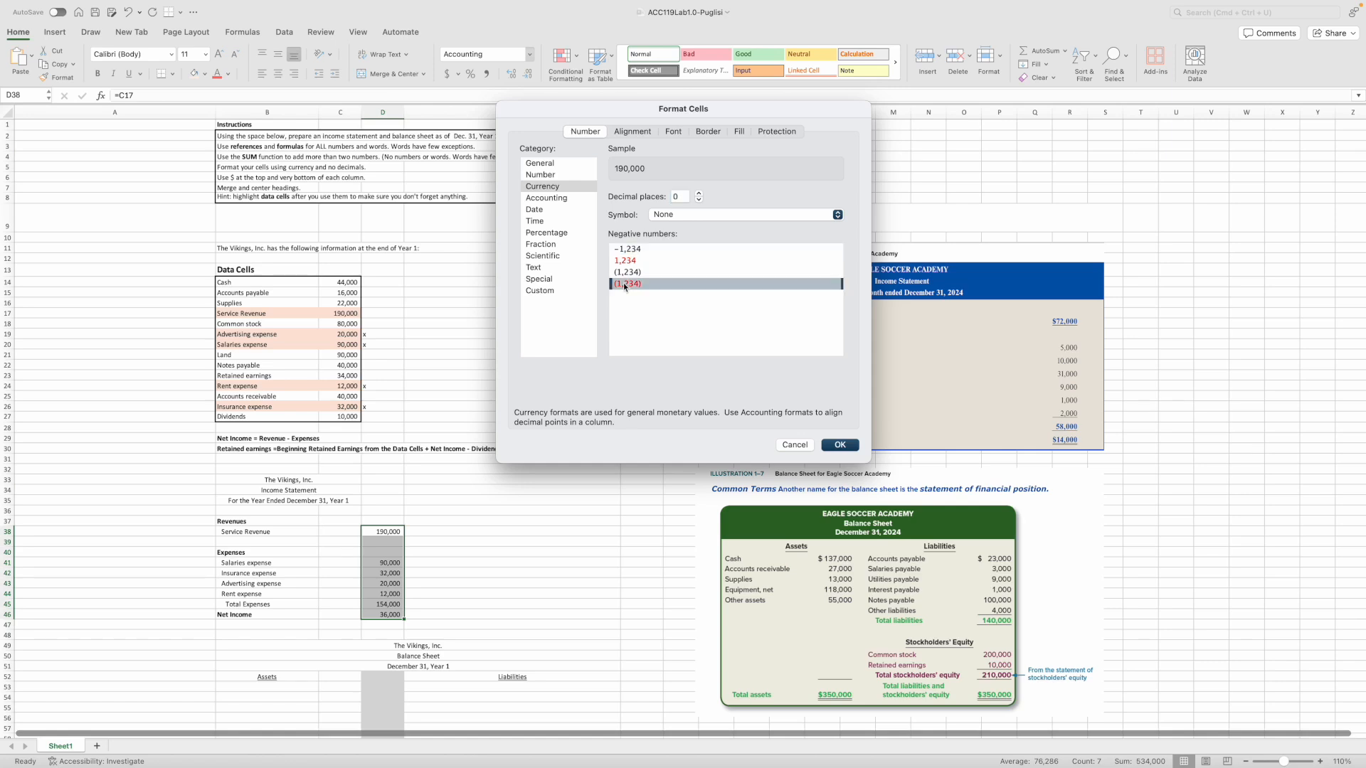
pyautogui.press('Return')
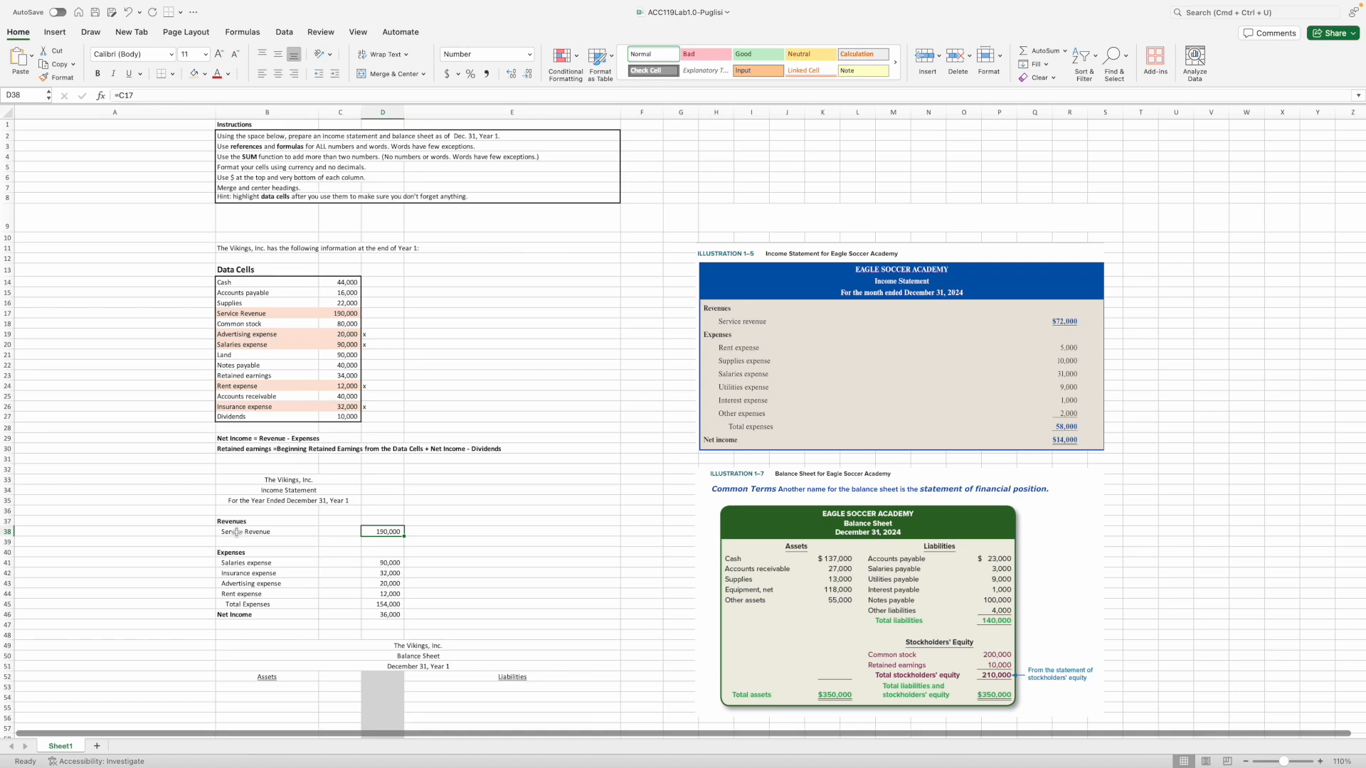
# - Format the service revenue amount in D38 as Currency with the $ symbol and 0 decimals, and copy that format to D46
pyautogui.click(529, 54)
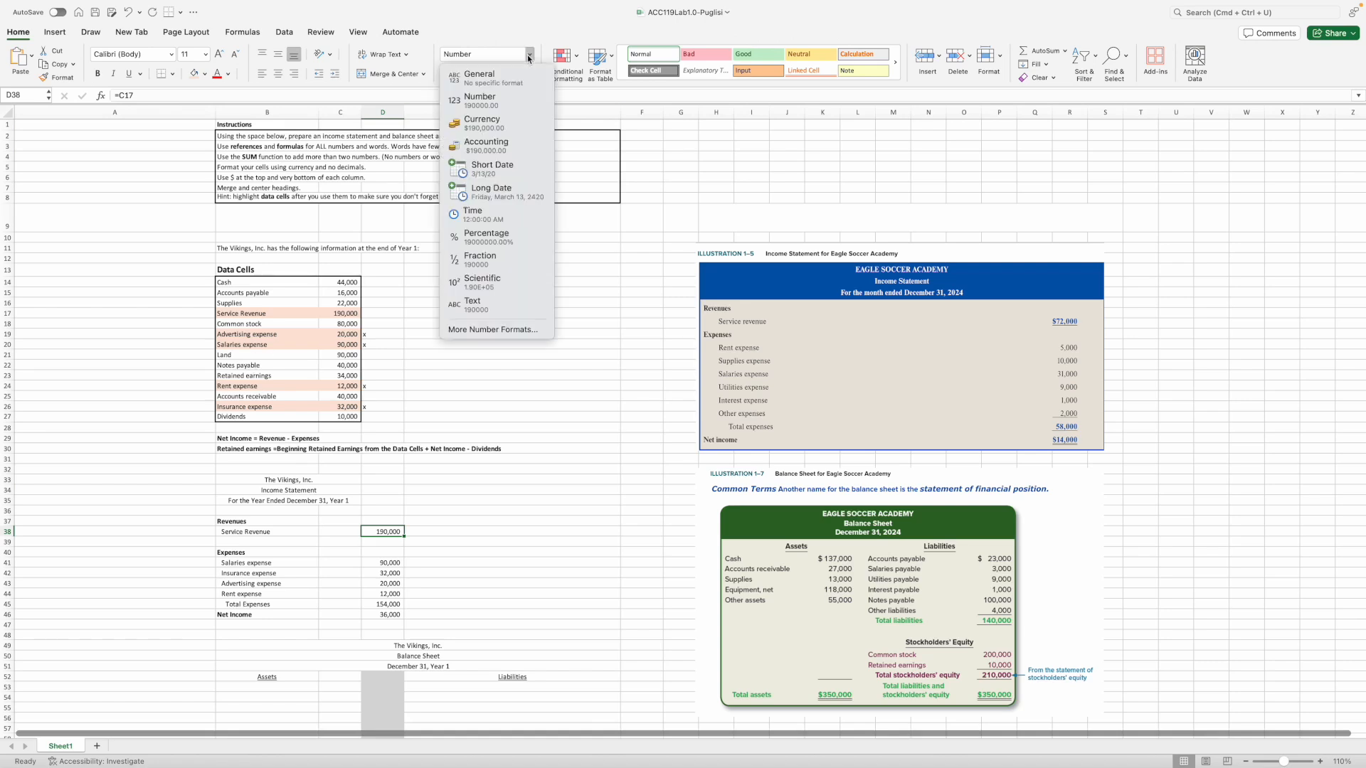
pyautogui.click(492, 329)
pyautogui.click(540, 187)
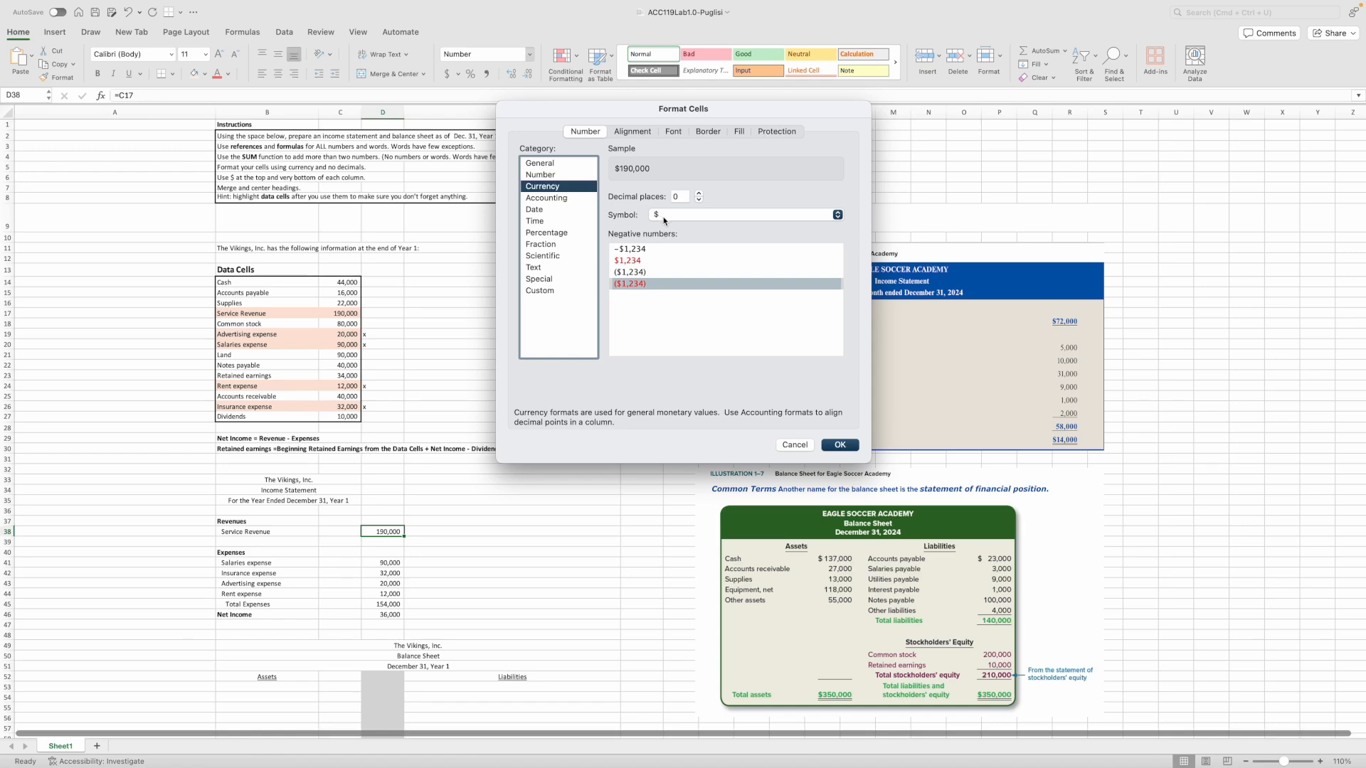
pyautogui.click(838, 216)
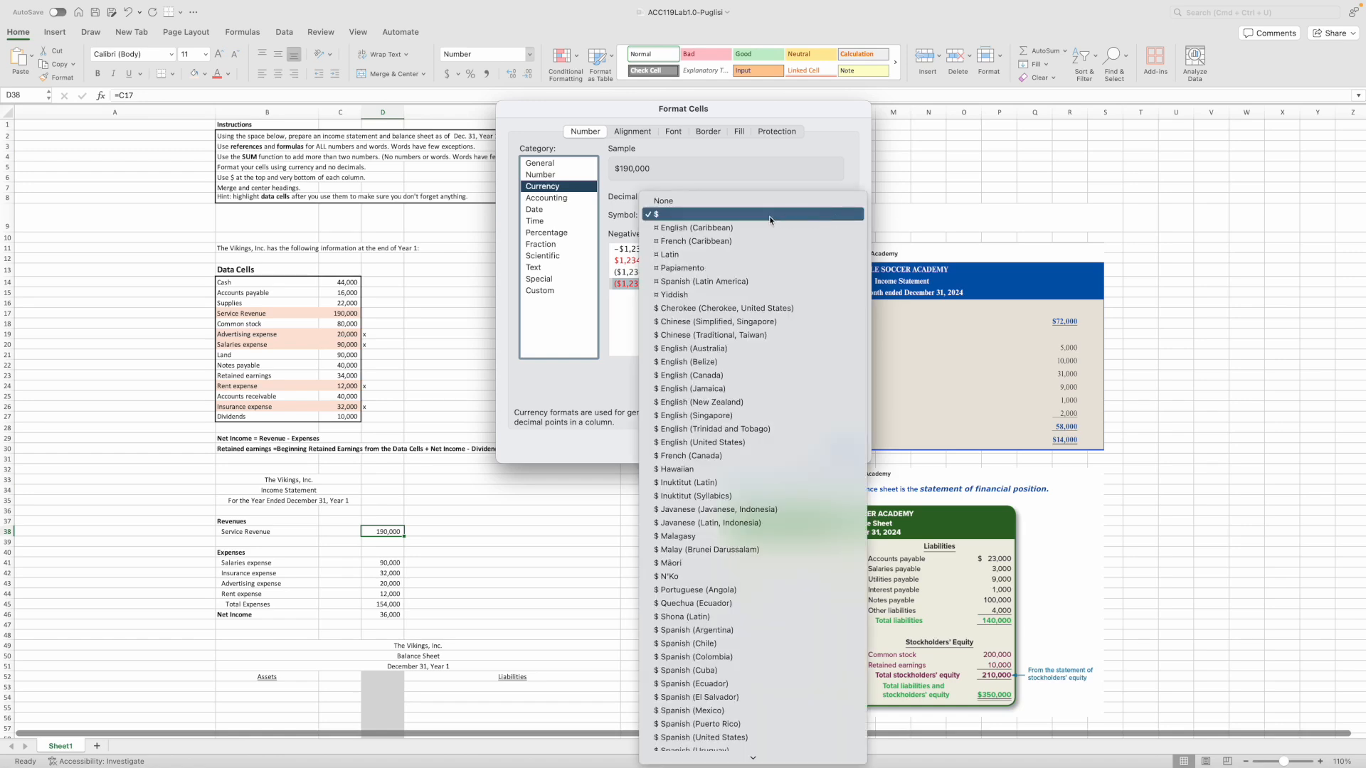
pyautogui.click(661, 216)
pyautogui.click(839, 444)
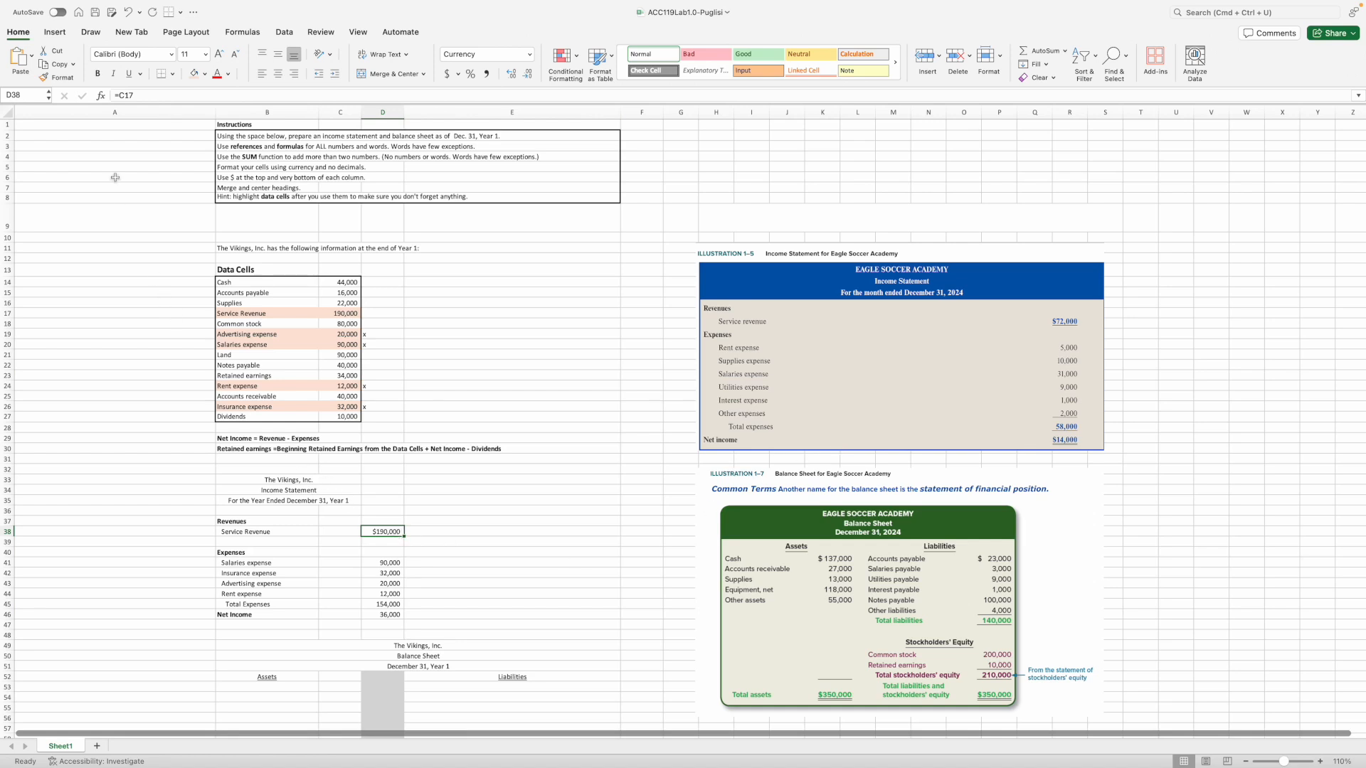
pyautogui.click(54, 77)
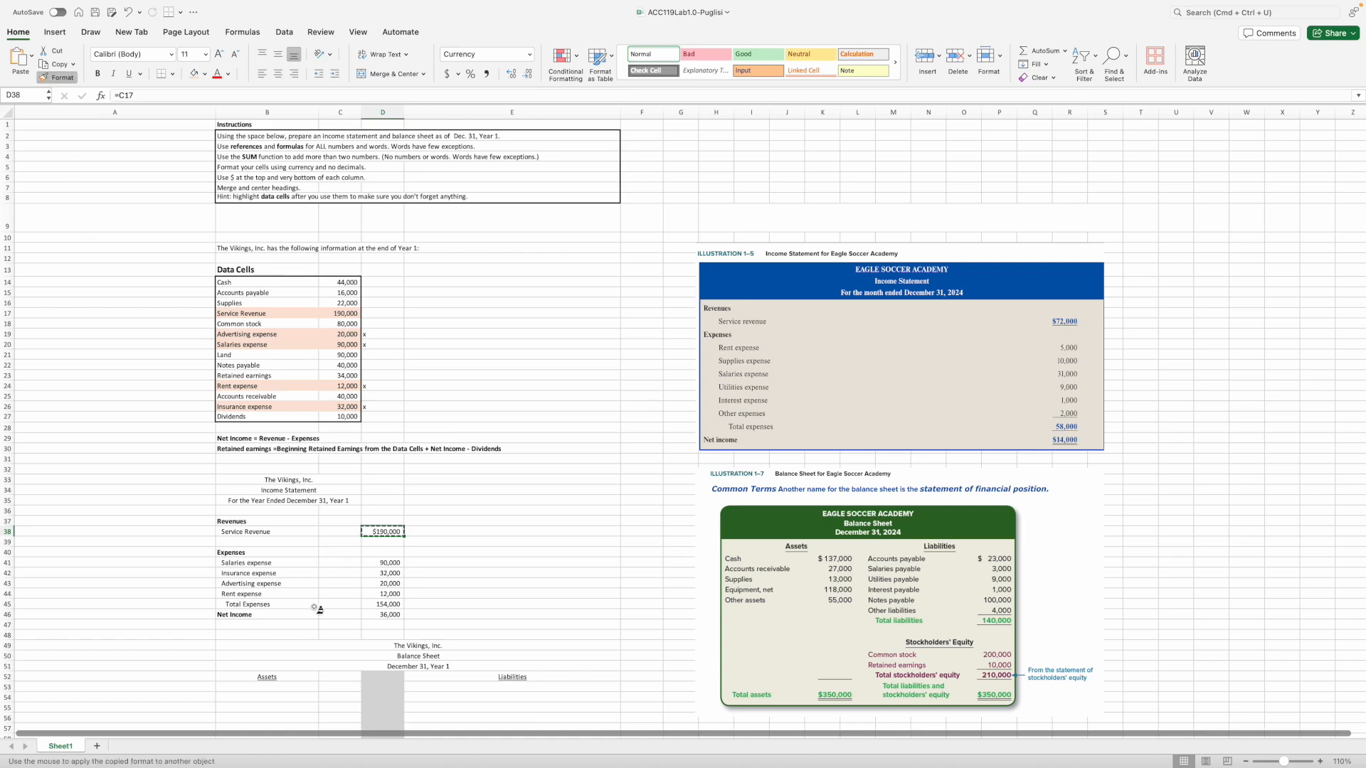
pyautogui.click(377, 615)
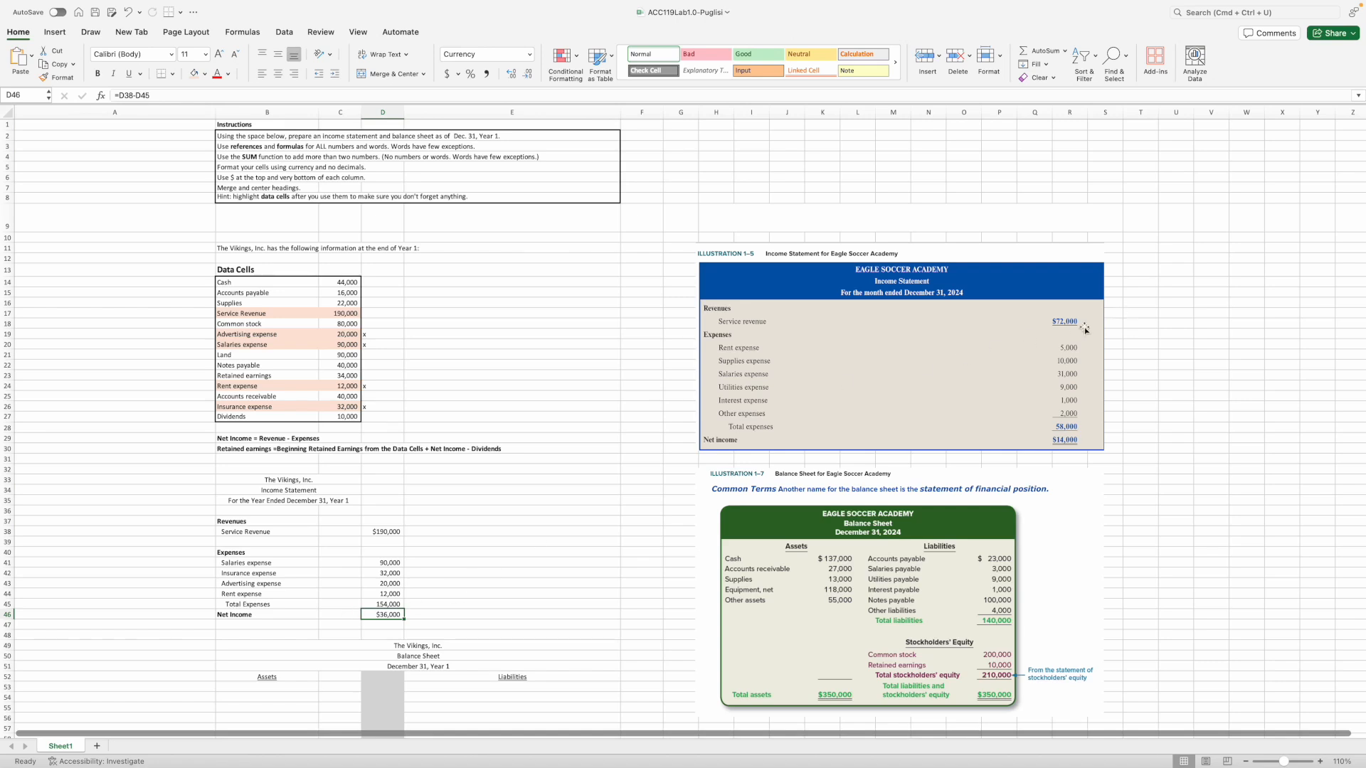
# - Apply a single underline to the service revenue amount in D38, rent expense in D44, and total expenses in D45
pyautogui.click(385, 530)
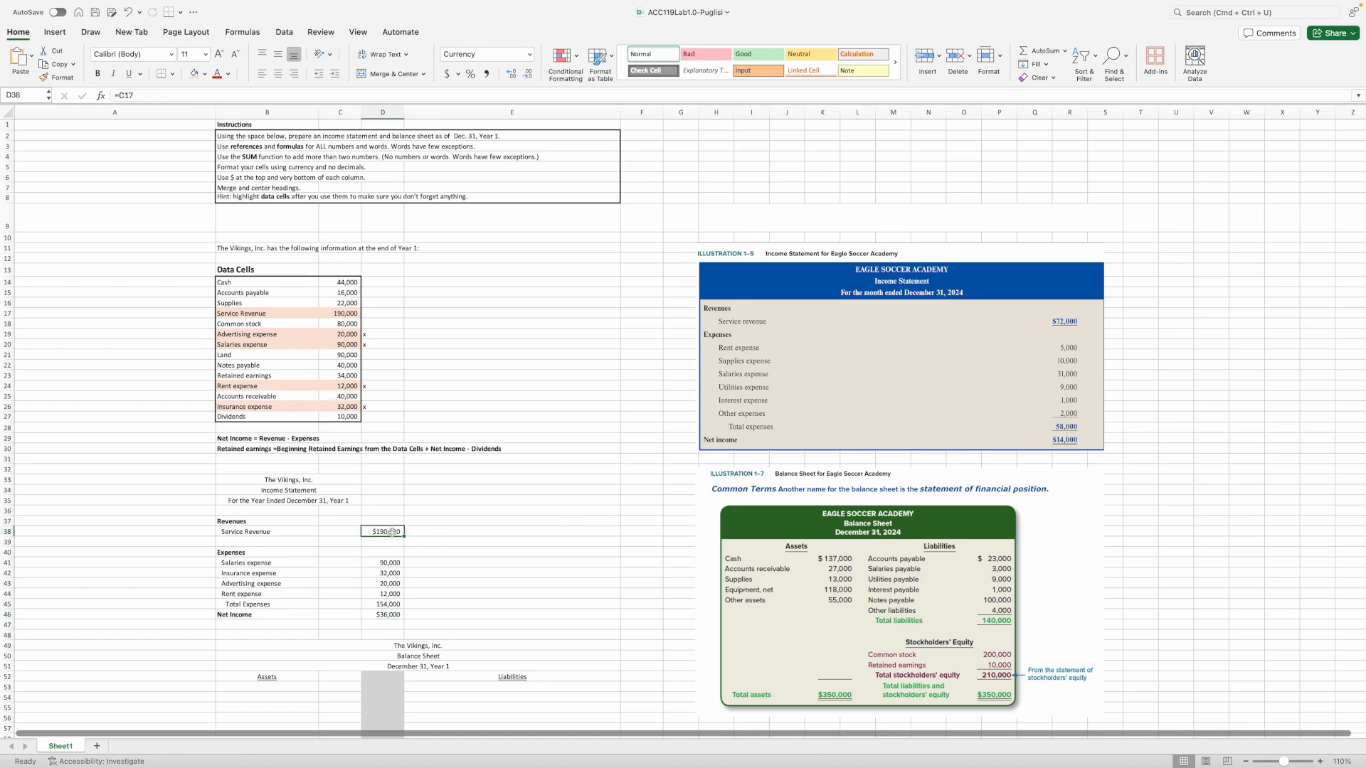
pyautogui.click(131, 75)
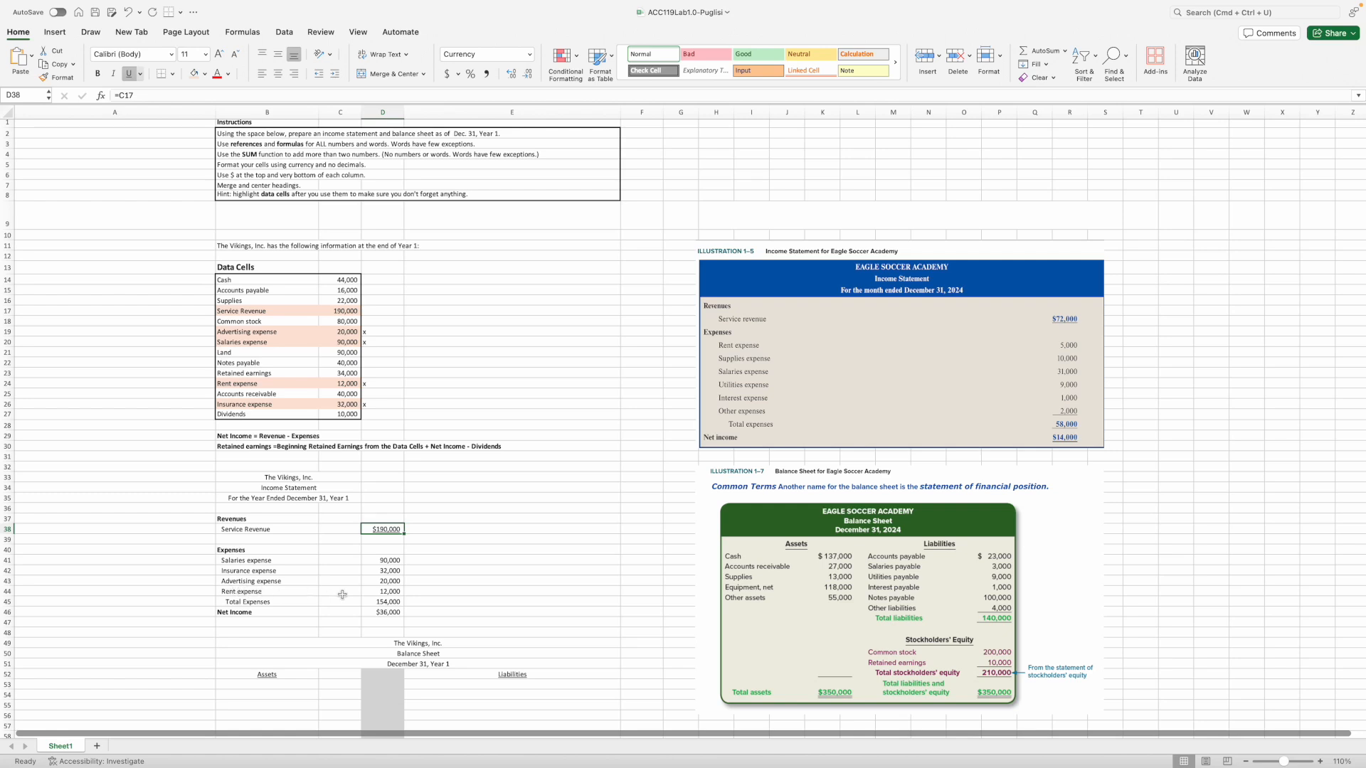
pyautogui.click(379, 592)
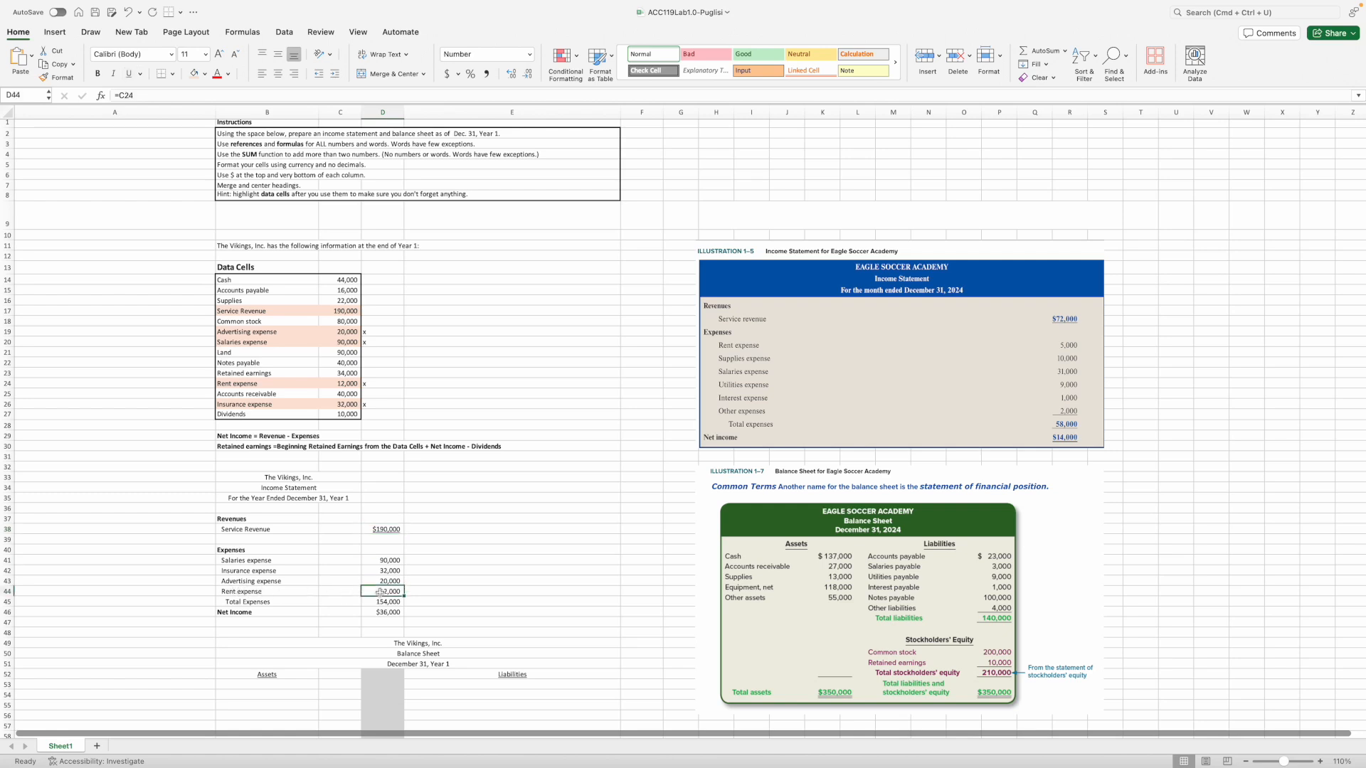
pyautogui.click(128, 75)
pyautogui.click(380, 601)
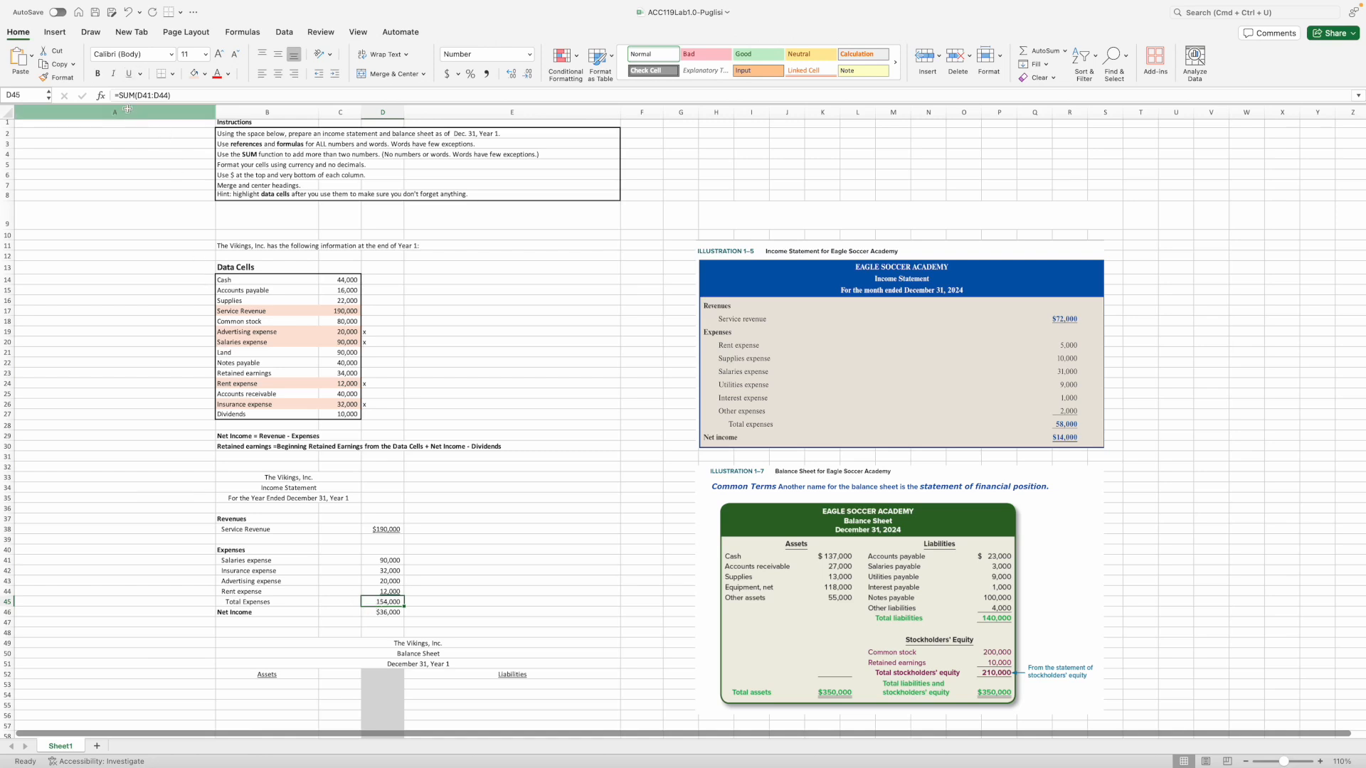
pyautogui.click(130, 75)
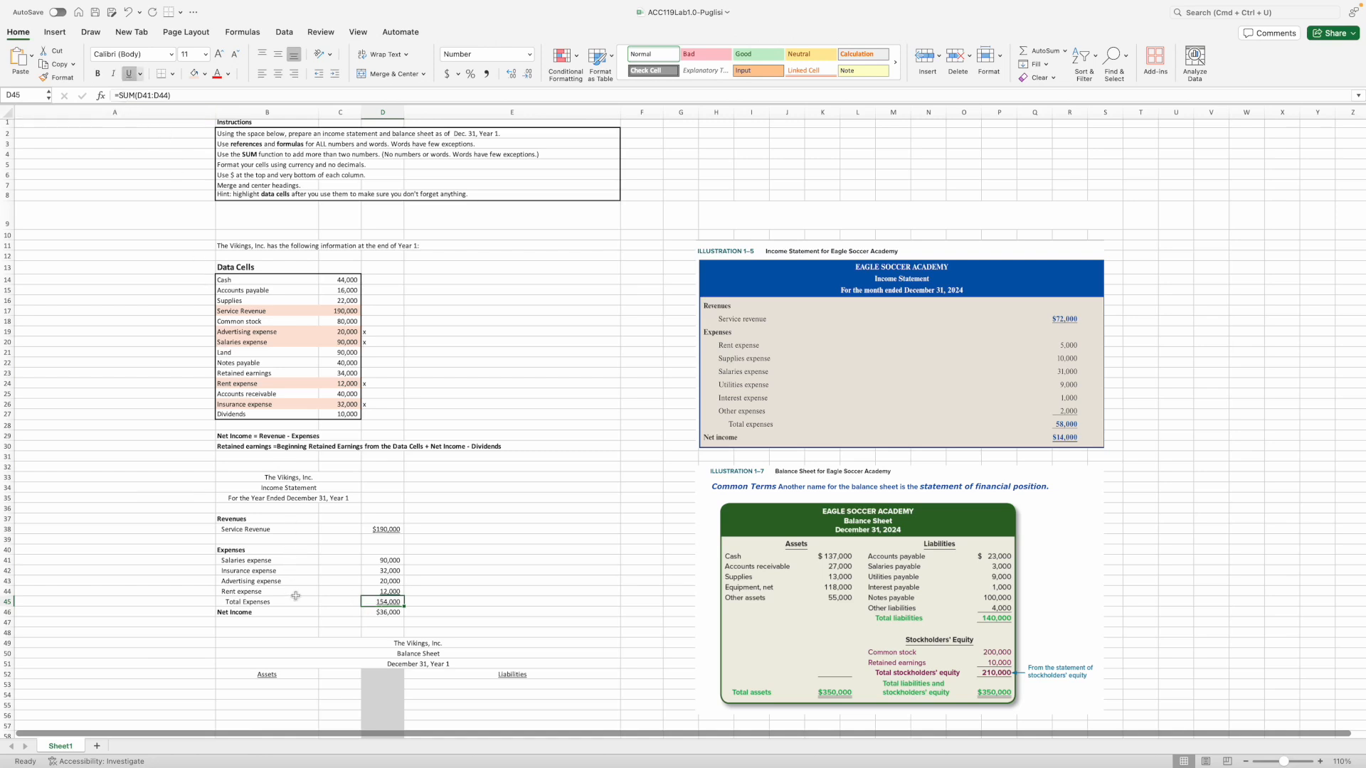
# - Apply a double underline to the net income amount in D46
pyautogui.click(371, 613)
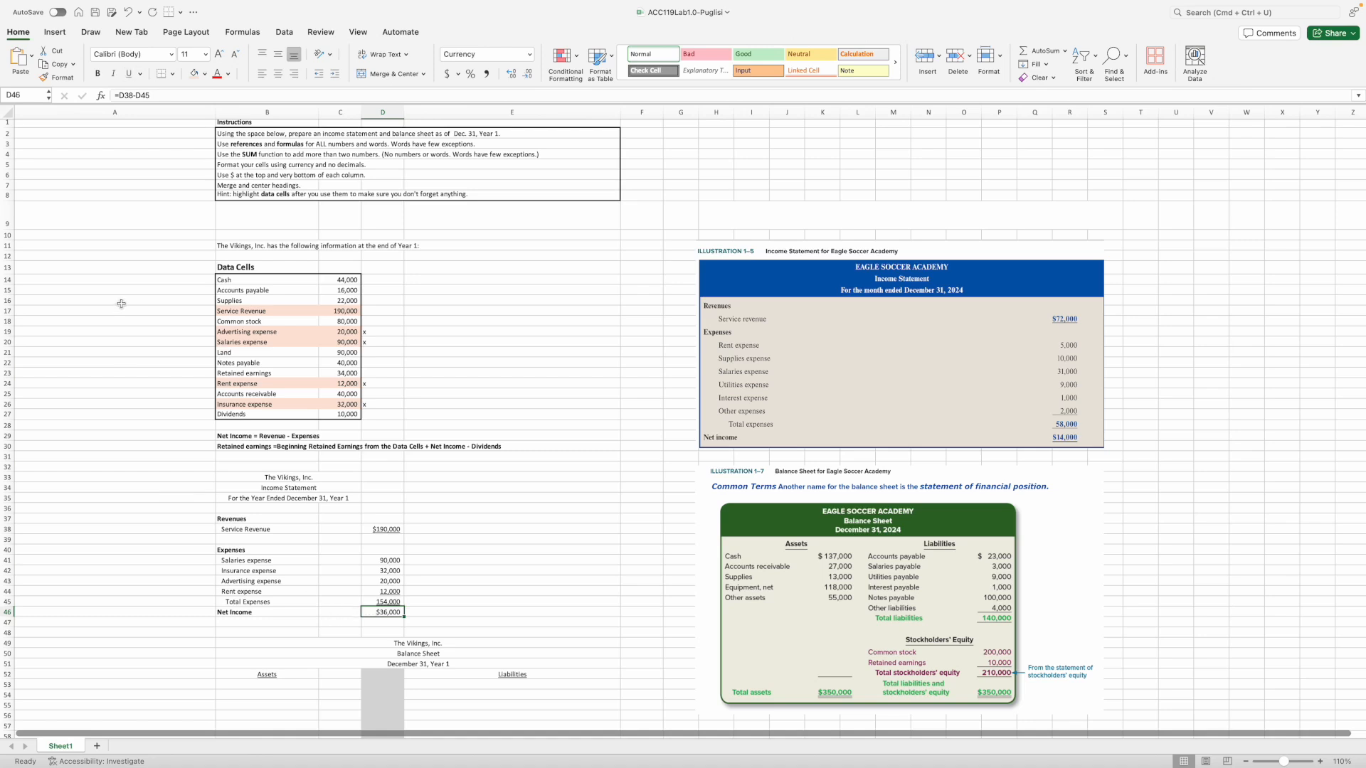
pyautogui.click(140, 74)
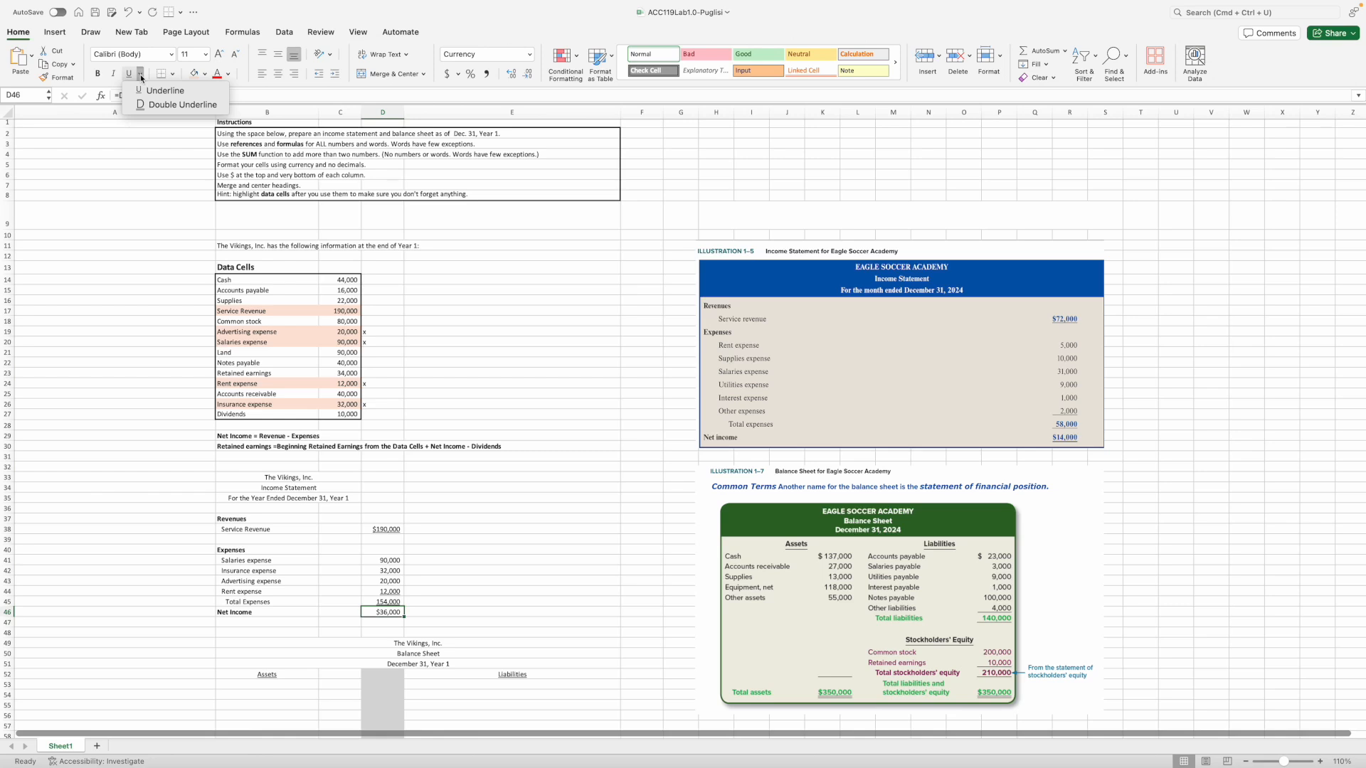
pyautogui.click(178, 105)
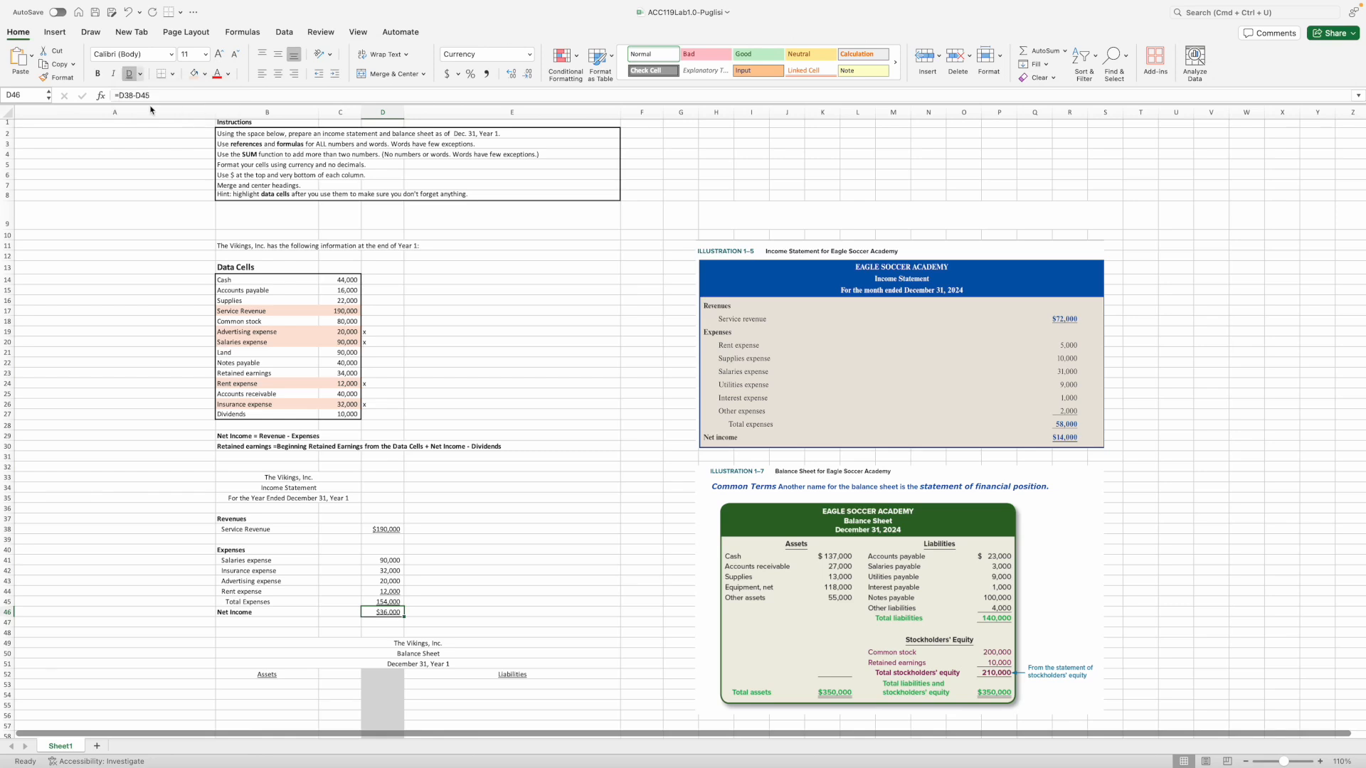
pyautogui.click(472, 538)
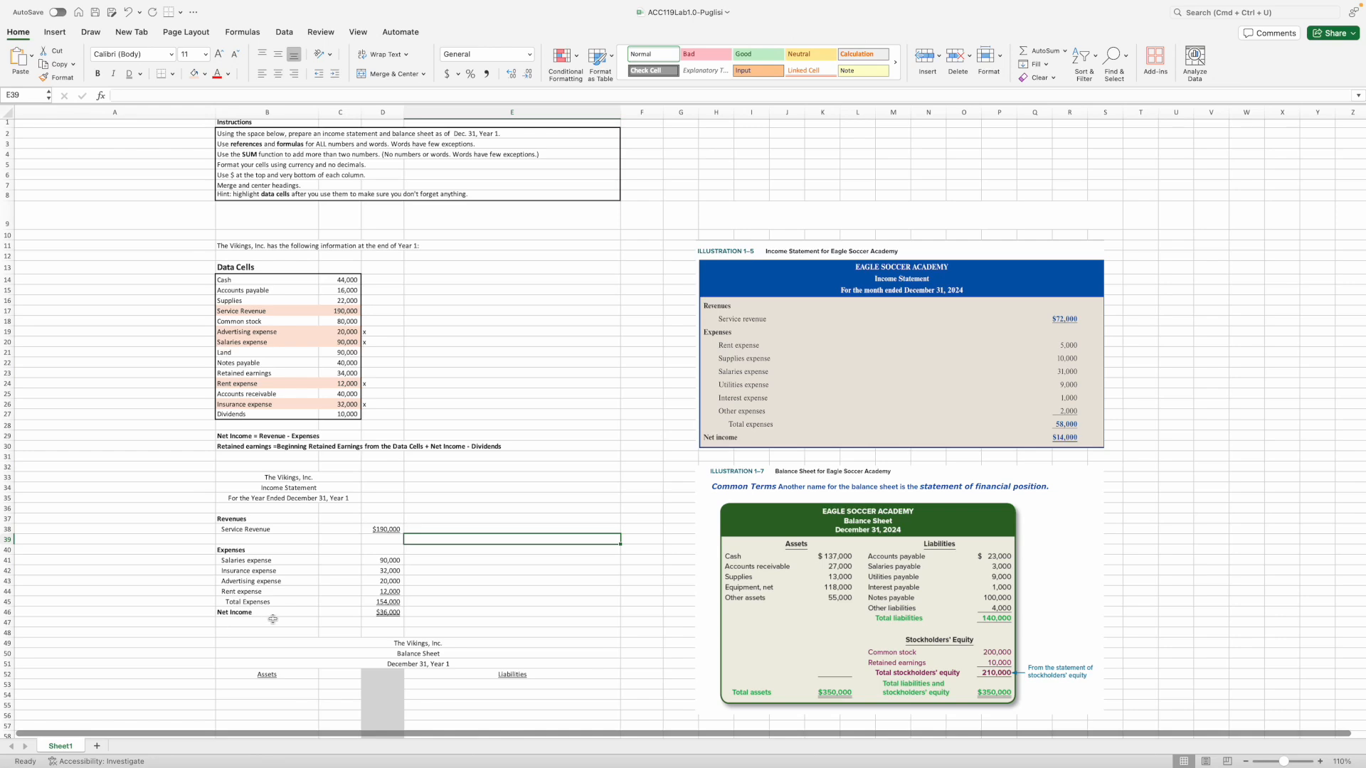
# - Review the Net Income and Retained earnings formulas in B29:B30 against the retained earnings, net income, and dividends cells
pyautogui.scroll(-5, 272, 618)
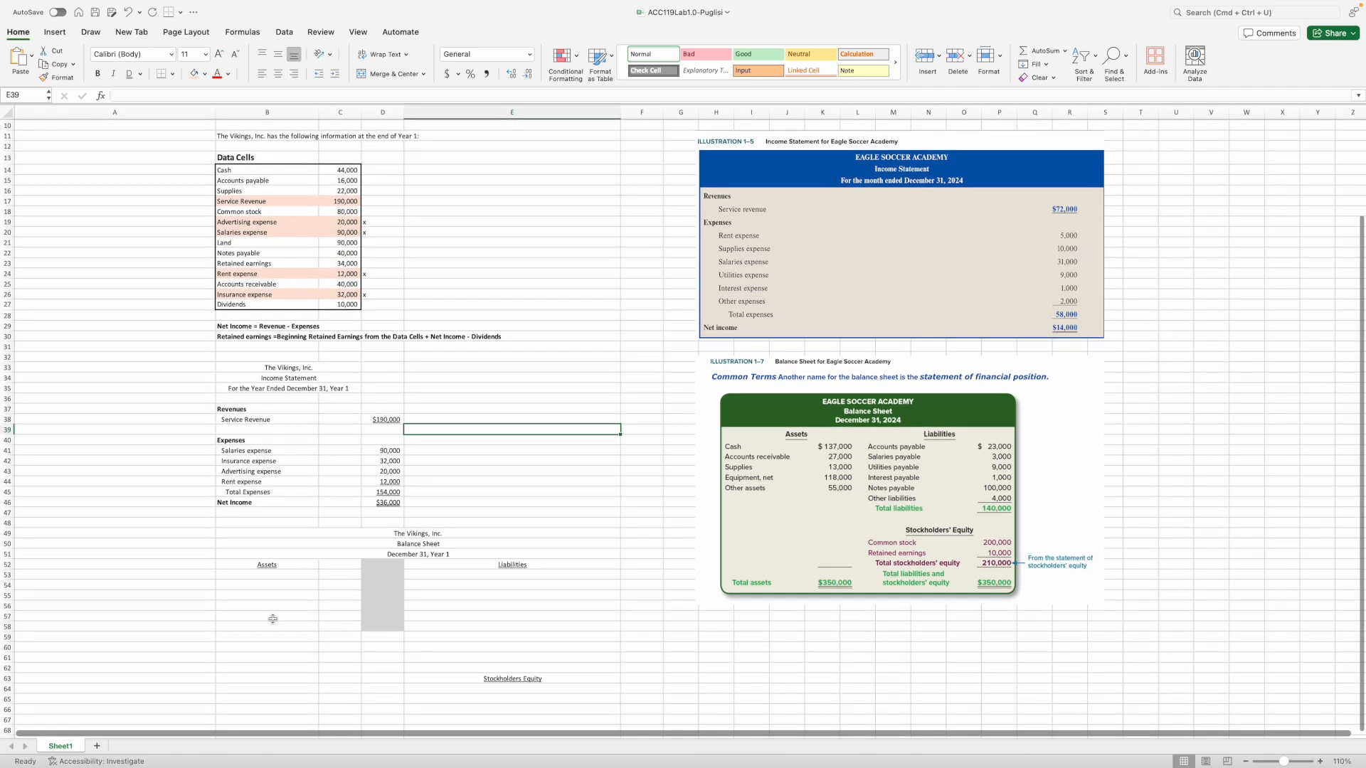
pyautogui.click(221, 326)
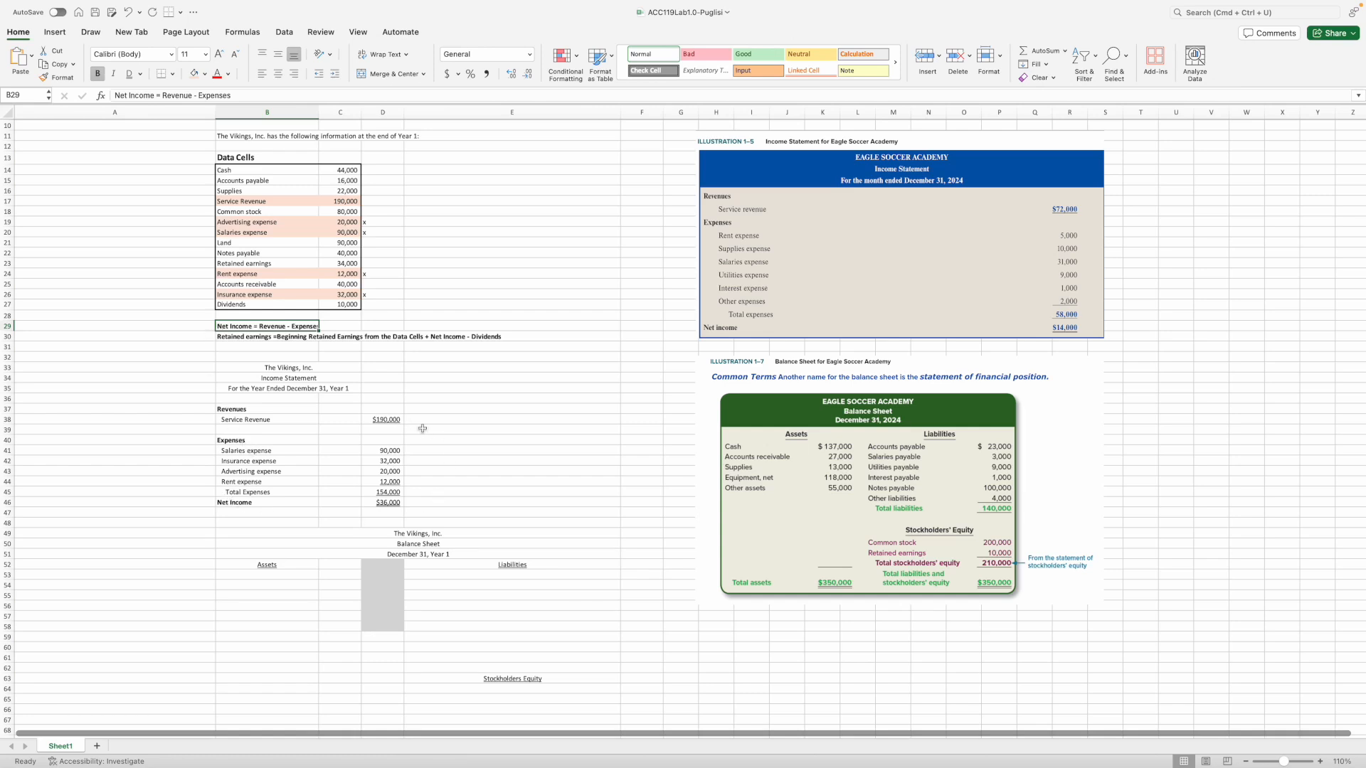
pyautogui.click(243, 336)
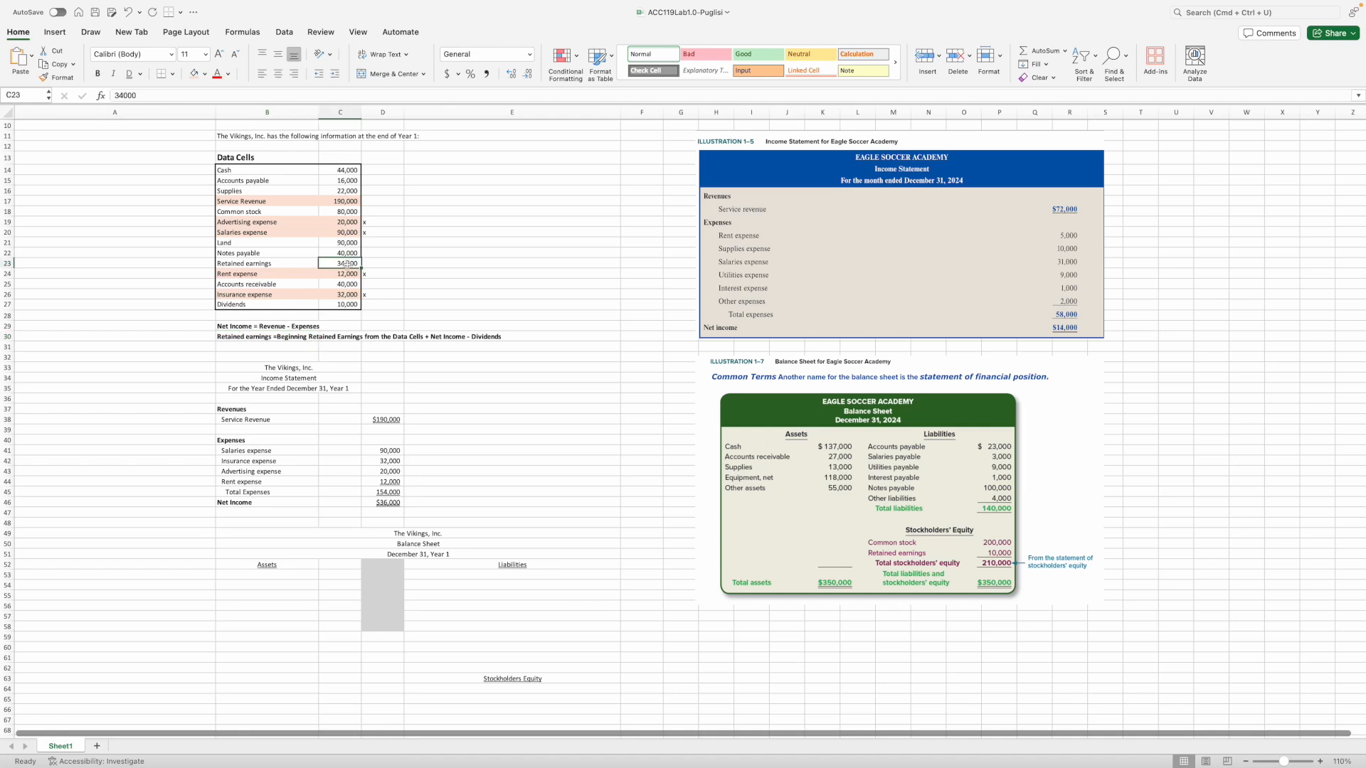
pyautogui.click(377, 504)
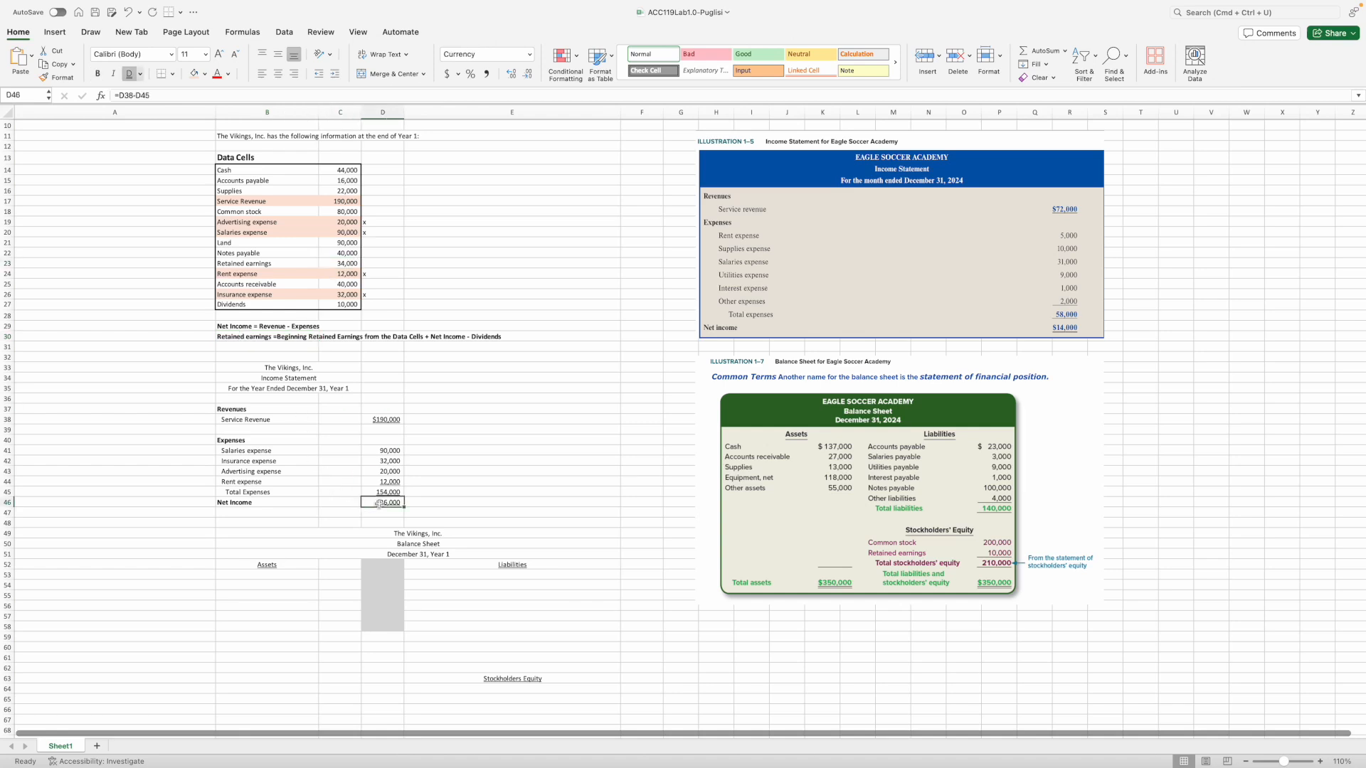
pyautogui.moveTo(220, 306); pyautogui.dragTo(334, 309)
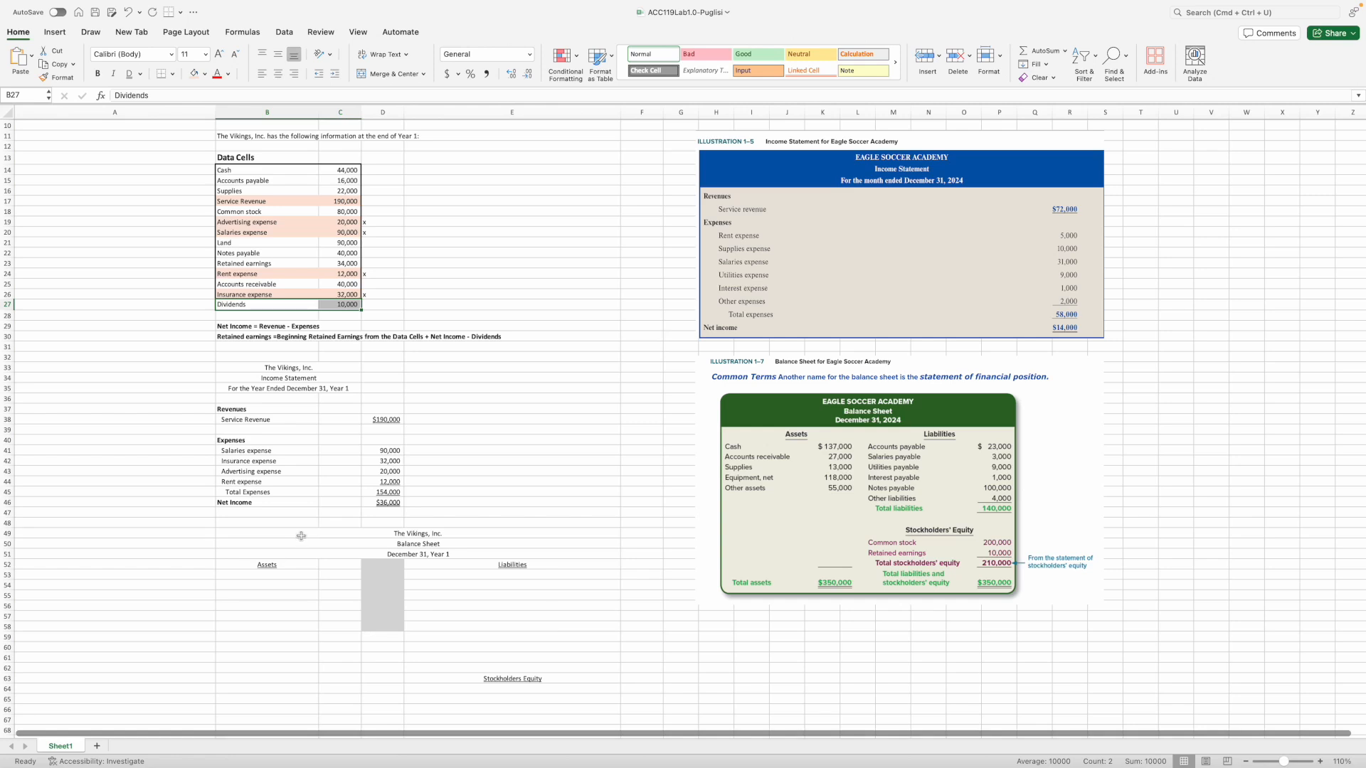
pyautogui.click(229, 584)
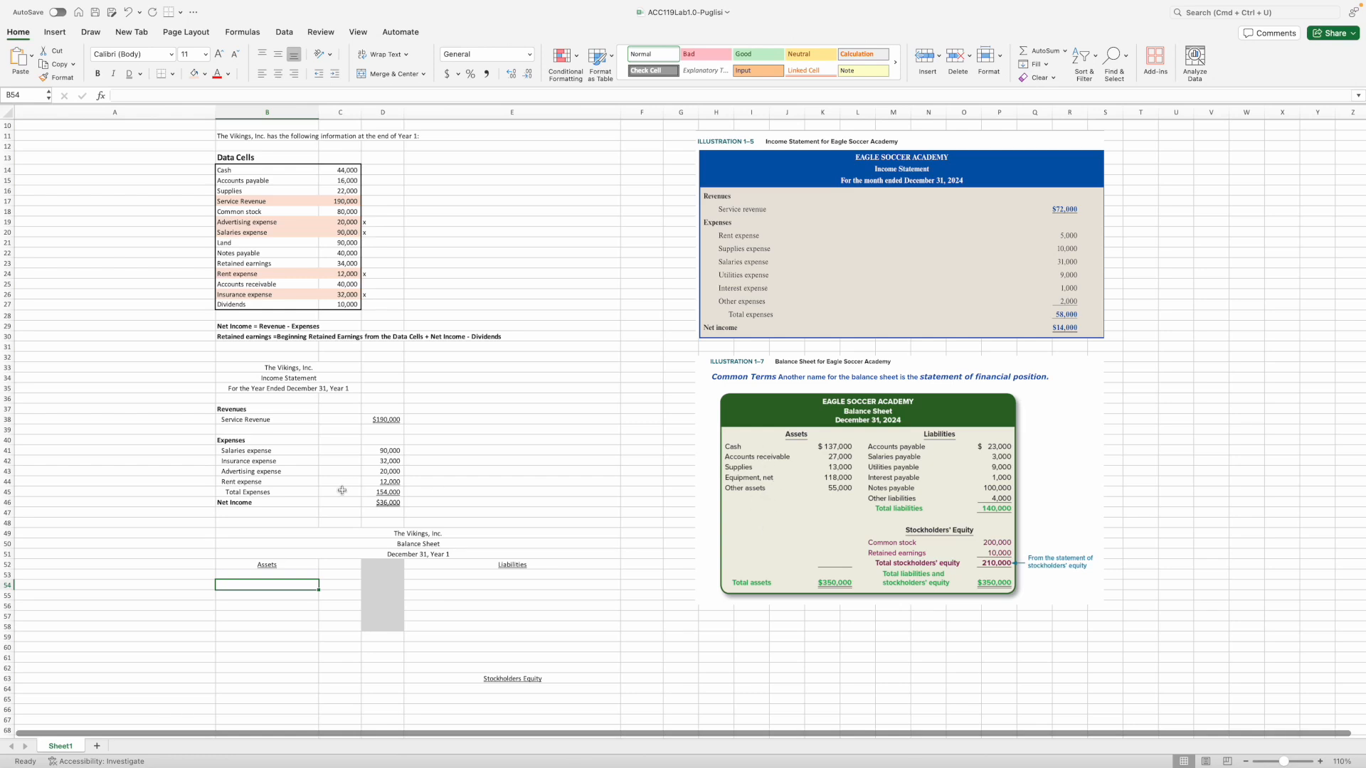
# - Mark the asset accounts Cash, Supplies, Land, and Accounts receivable with an x in column D beside the data cells
pyautogui.click(379, 170)
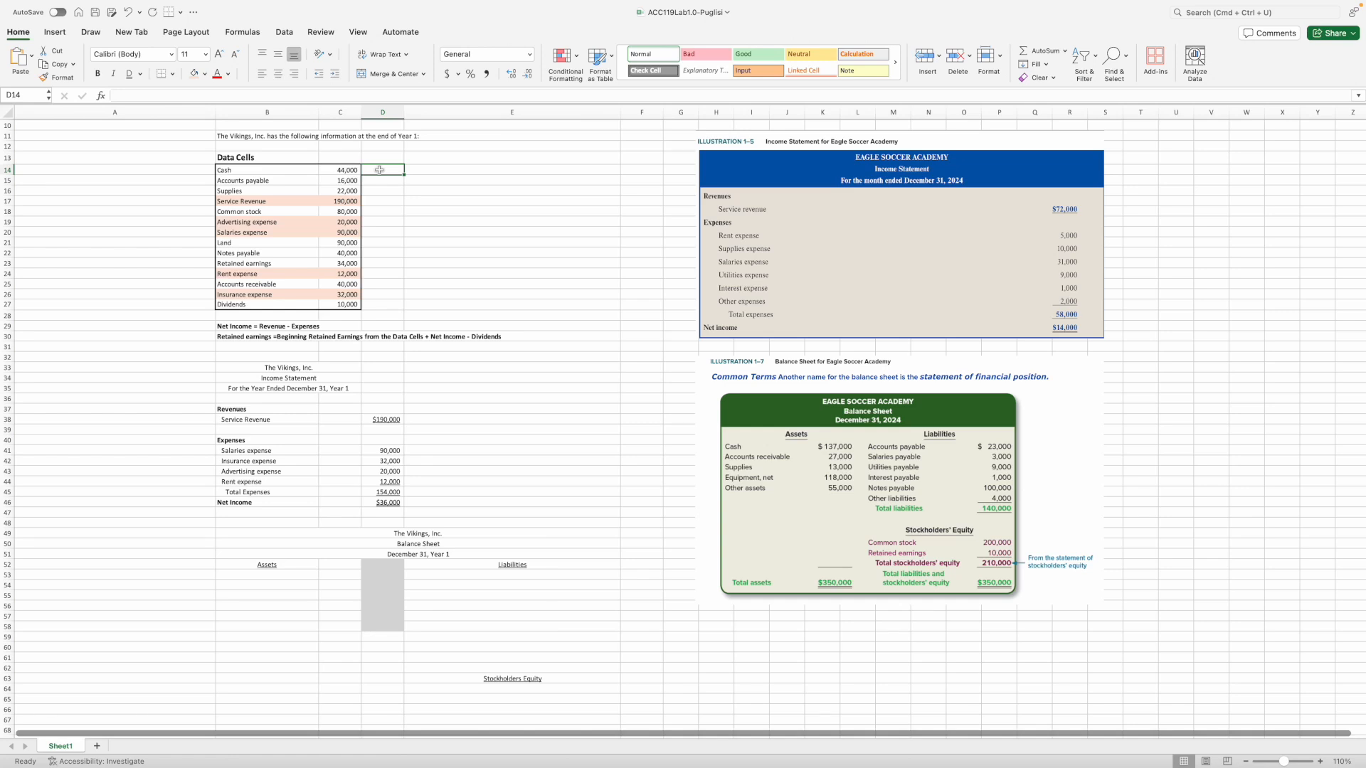
pyautogui.write('x')
pyautogui.click(383, 190)
pyautogui.write('x')
pyautogui.click(382, 243)
pyautogui.write('x')
pyautogui.click(377, 283)
pyautogui.write('x')
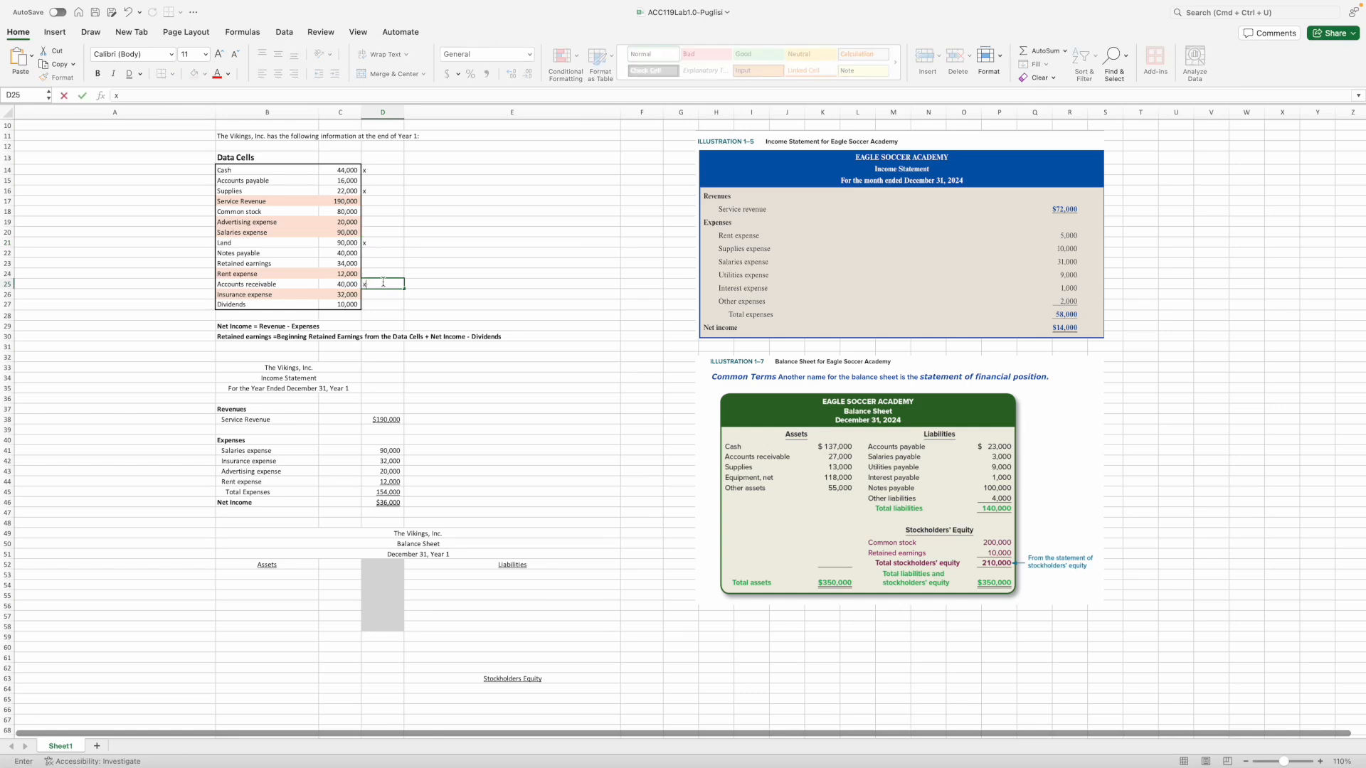
pyautogui.press('Return')
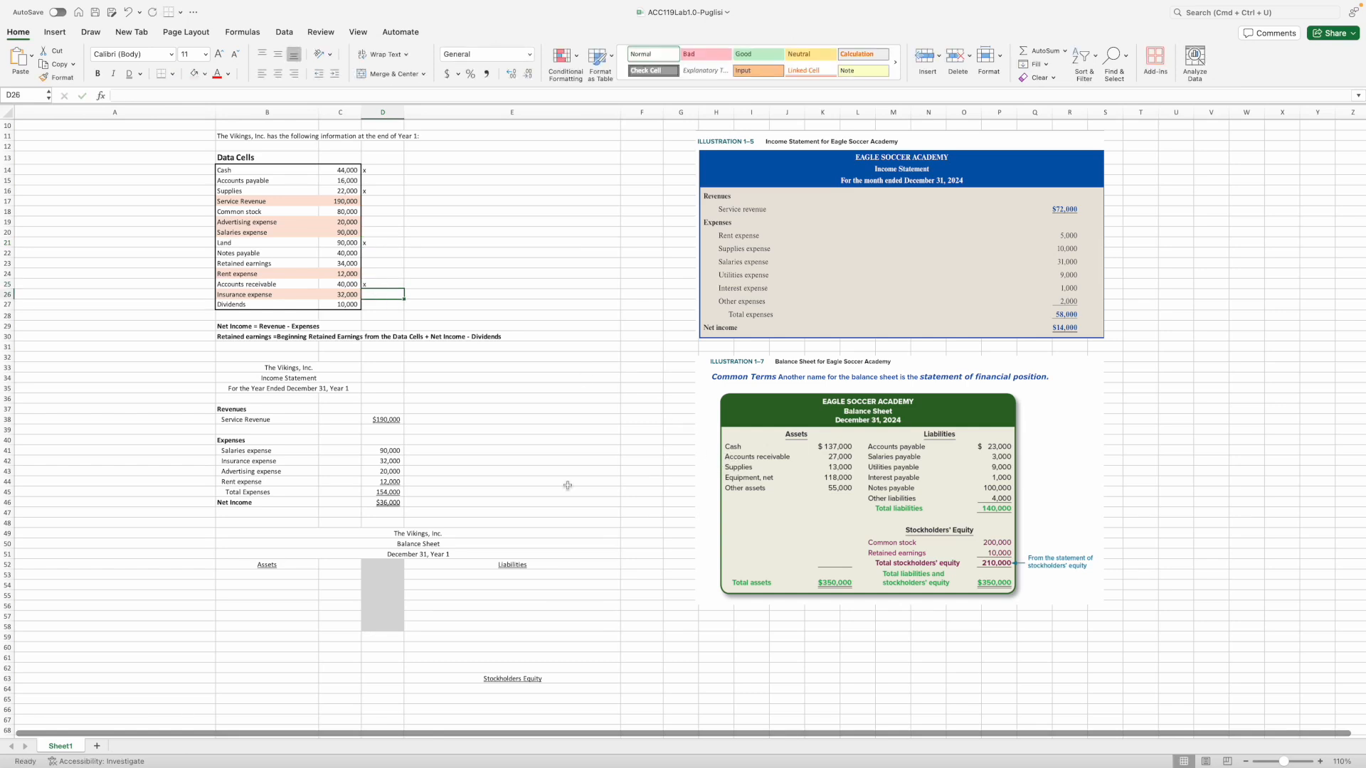
# - Enter the Cash label and amount under Assets with references =B14 in B53 and =C14 in C53
pyautogui.click(260, 575)
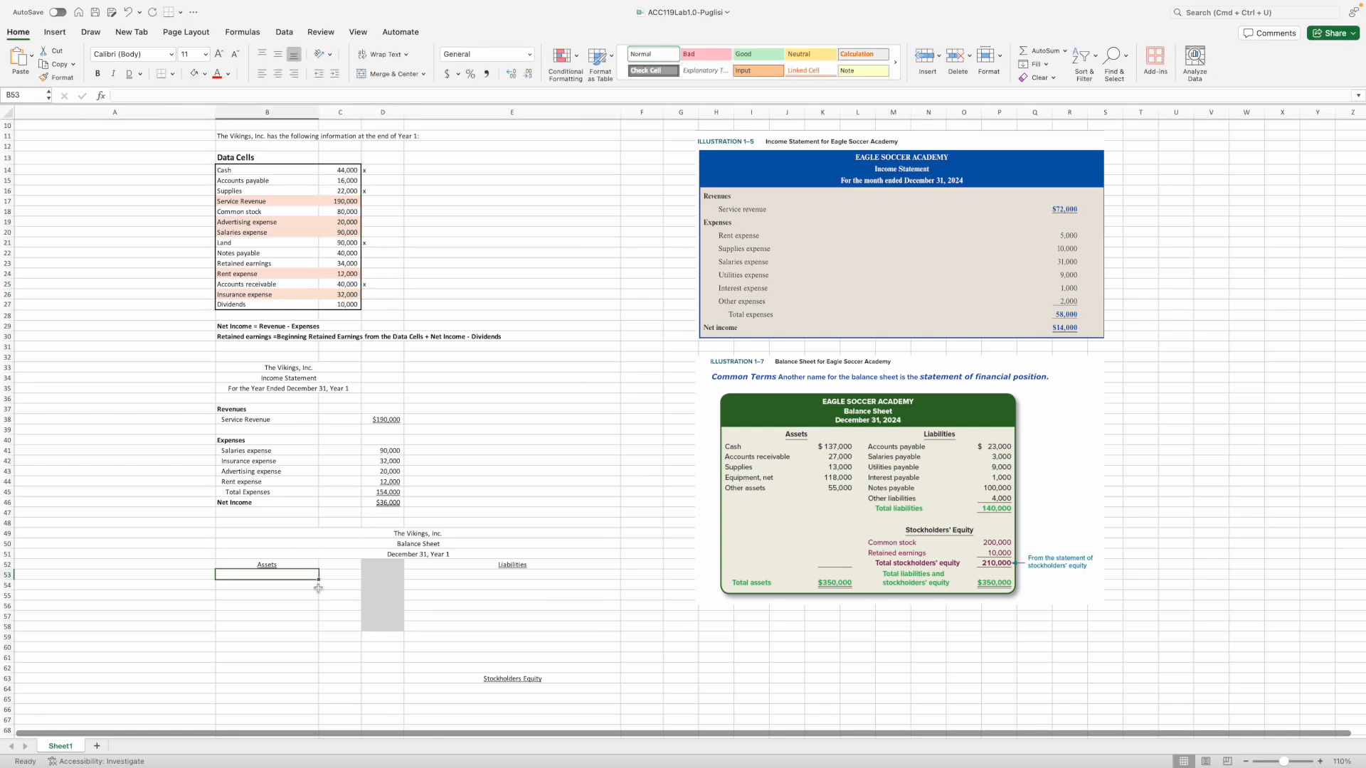
pyautogui.write('=')
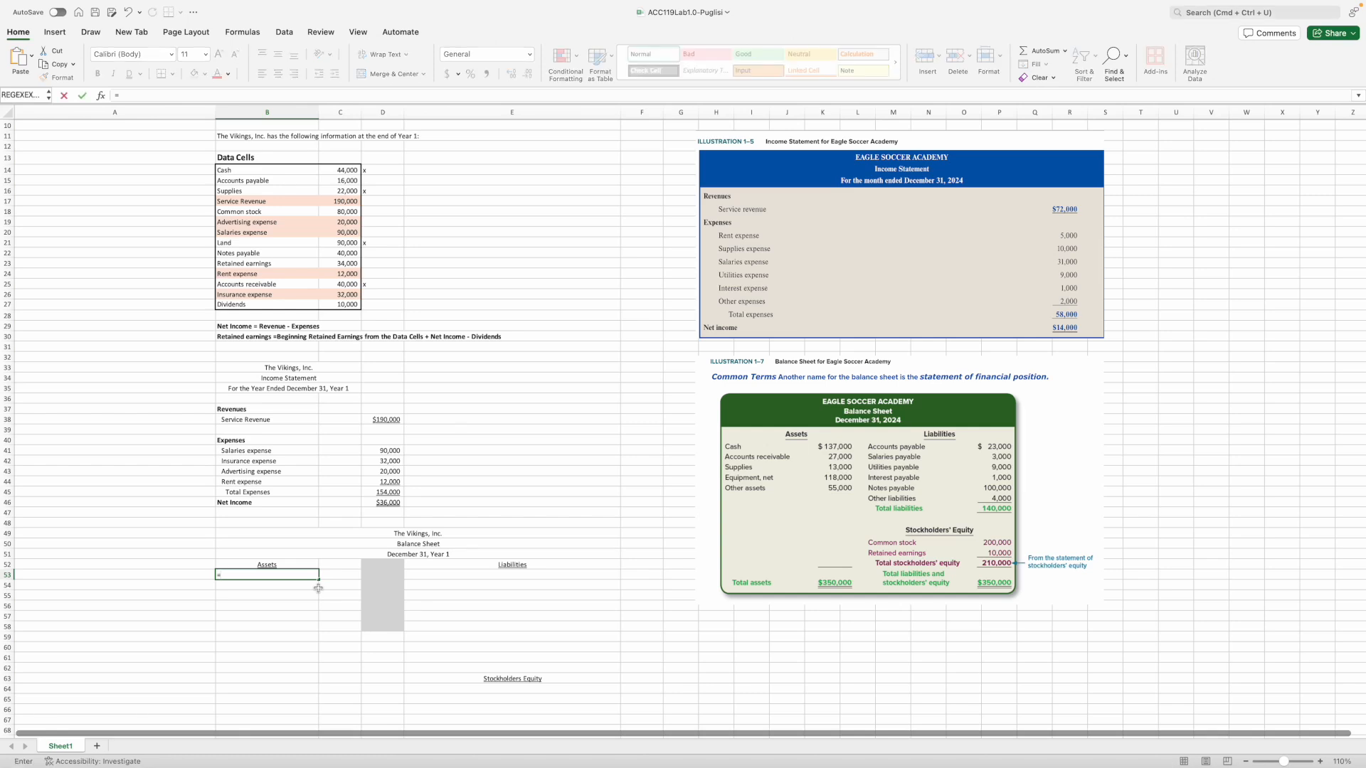
pyautogui.click(237, 171)
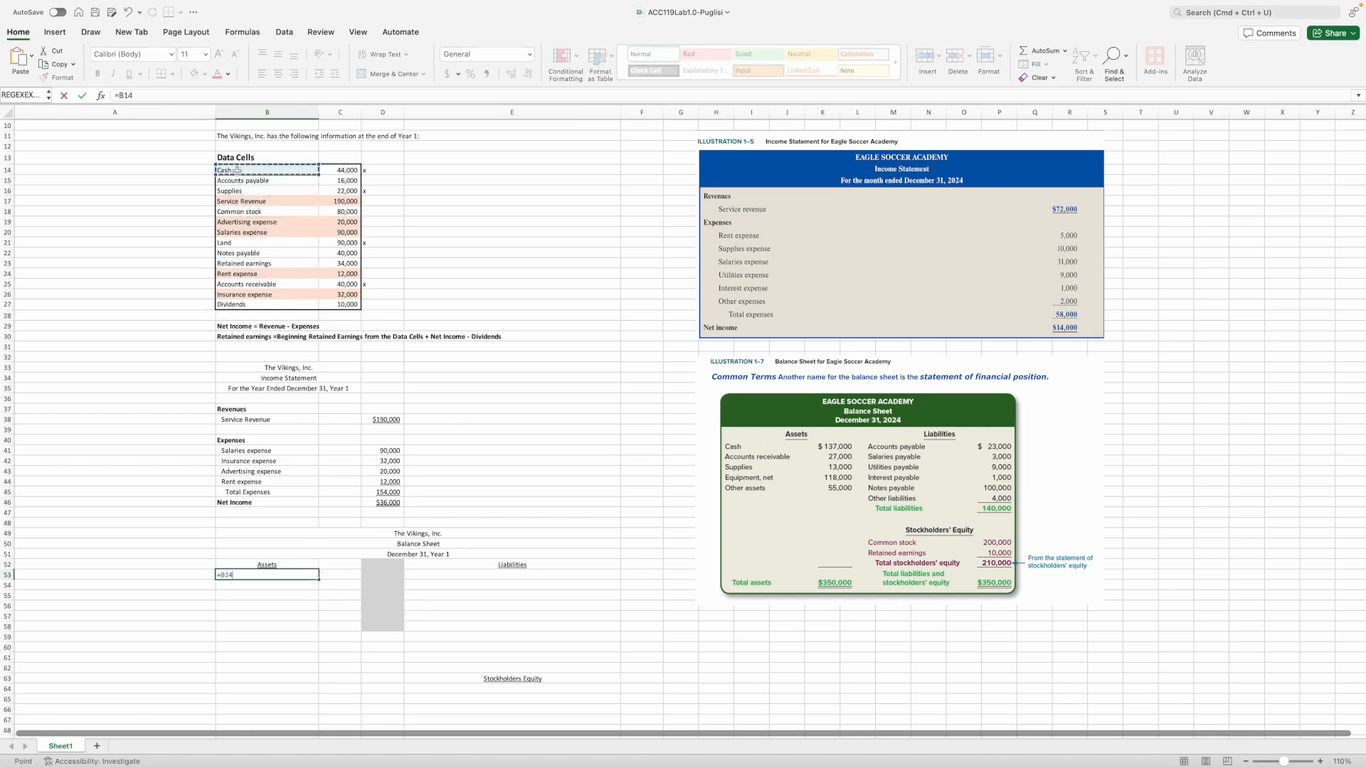
pyautogui.press('Tab')
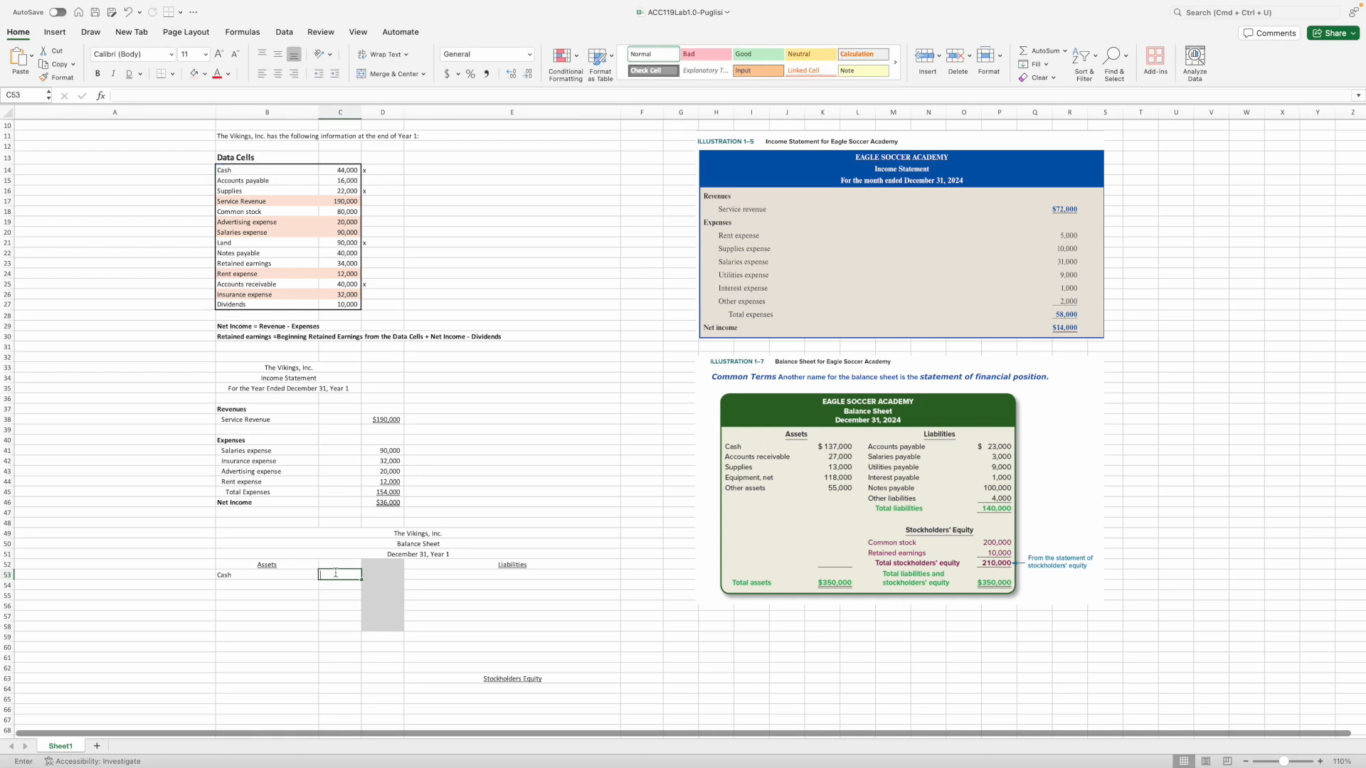
pyautogui.write('=')
pyautogui.click(347, 170)
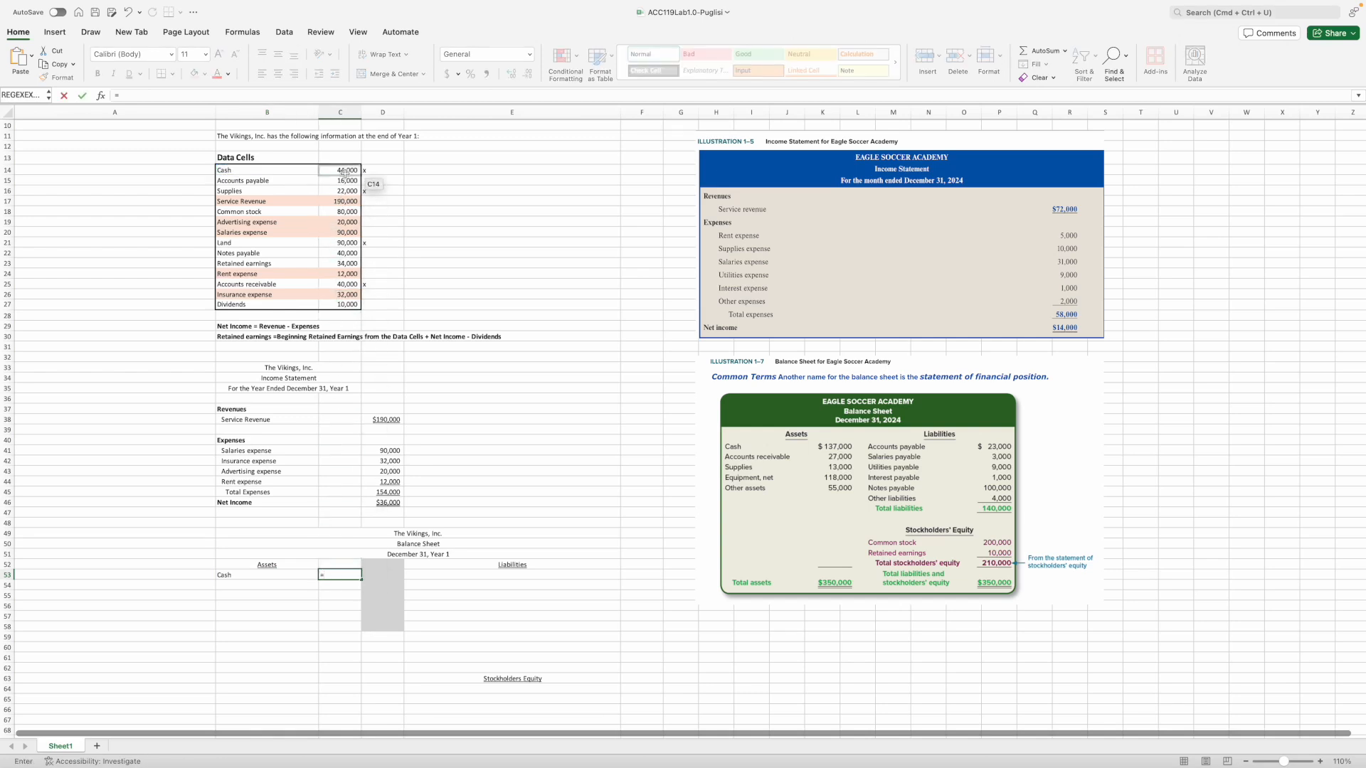
pyautogui.press('Return')
# - Highlight the Cash data cells B14:C14 with the light orange fill
pyautogui.click(224, 171)
pyautogui.moveTo(224, 172); pyautogui.dragTo(347, 170)
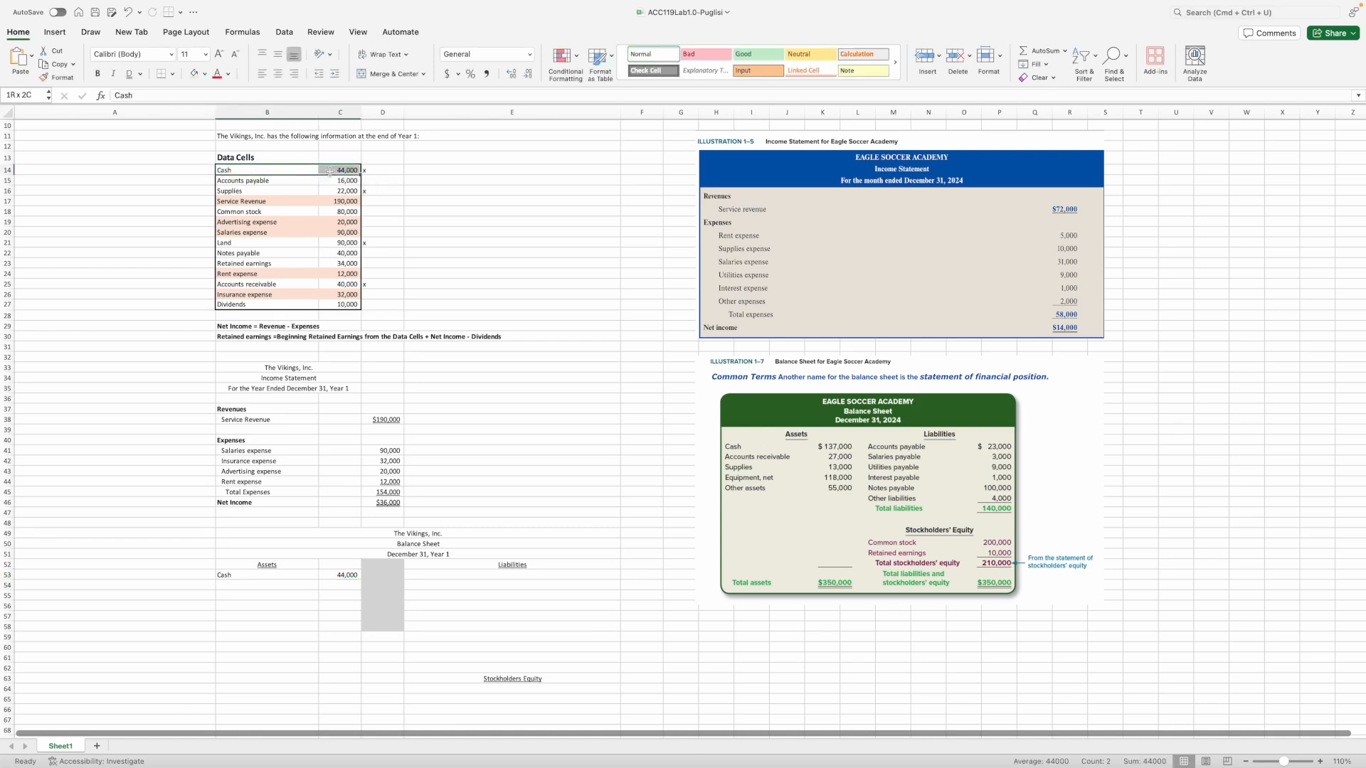
pyautogui.click(194, 74)
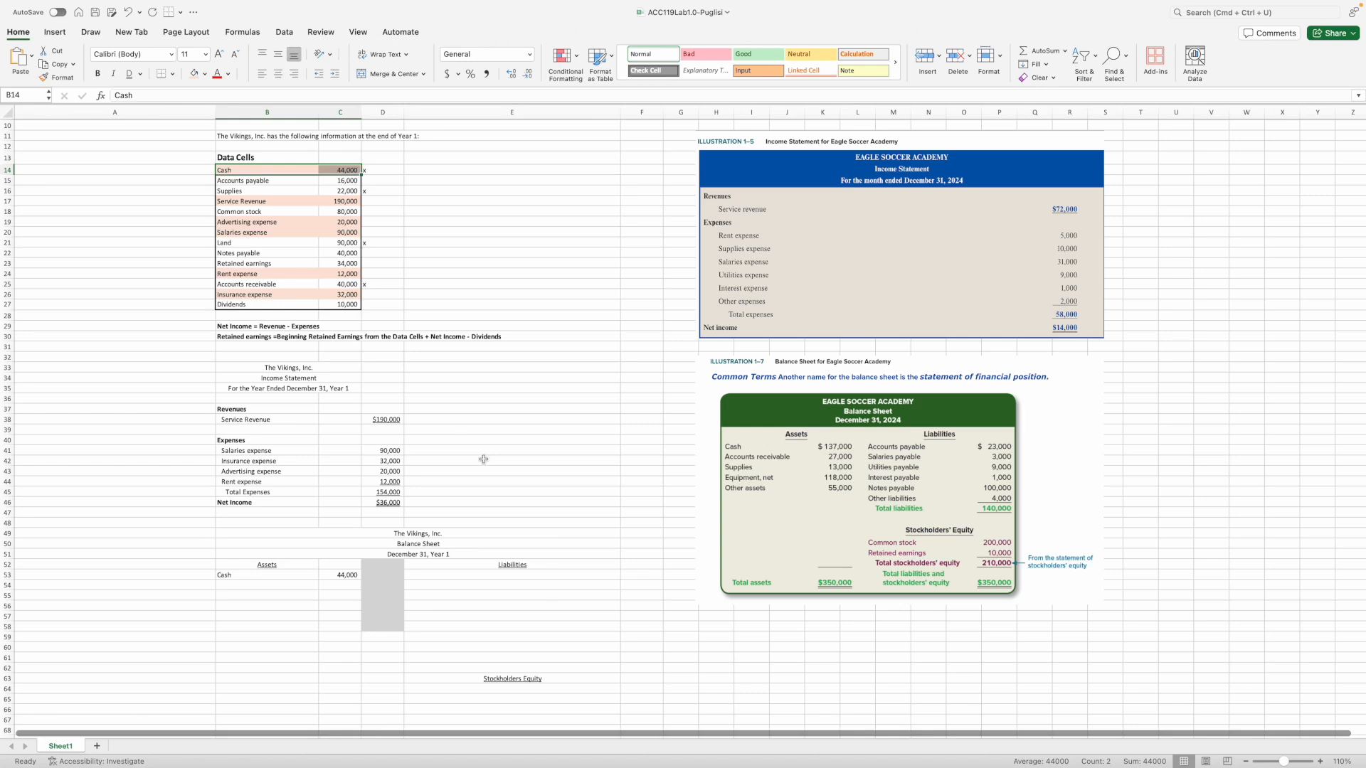
# - Reference the Accounts receivable label and amount from B25:C25 in B54:C54, and highlight the source cells in light orange
pyautogui.click(226, 584)
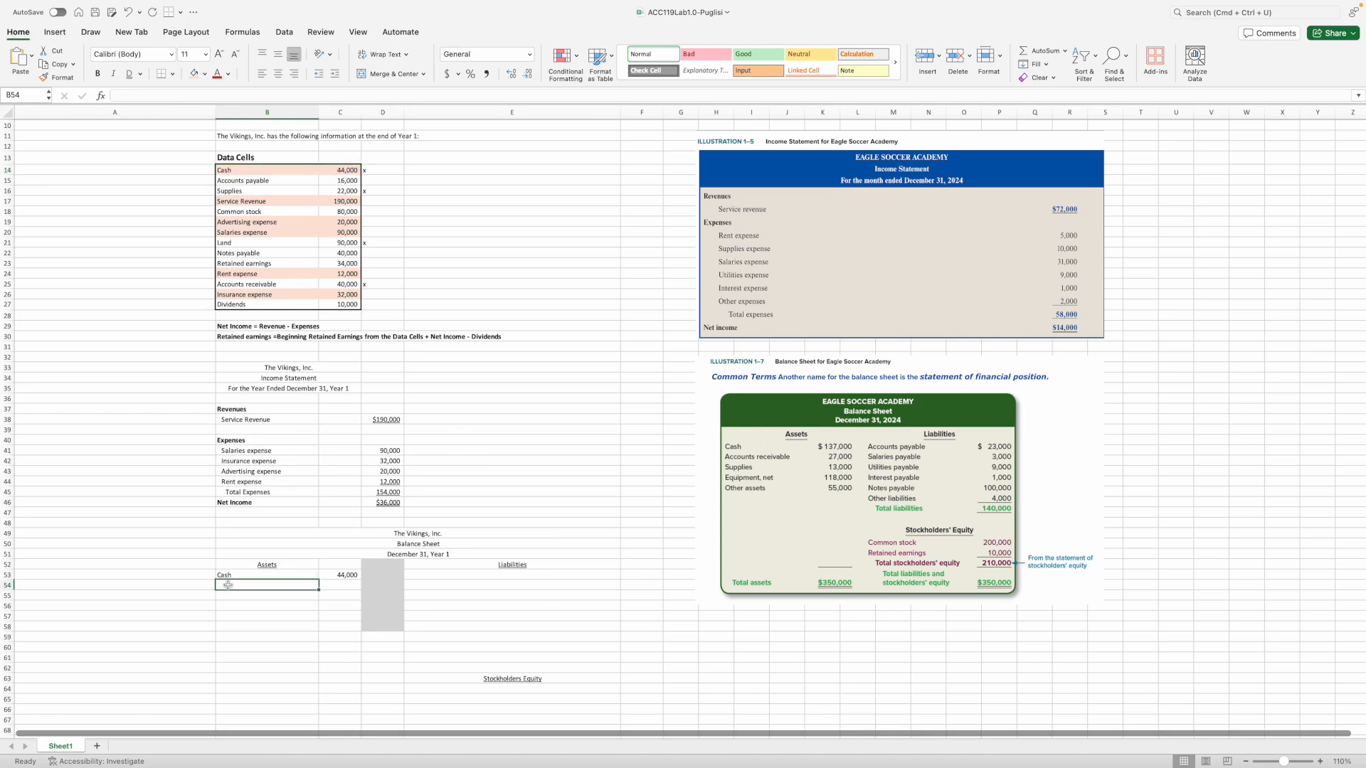
pyautogui.moveTo(305, 284); pyautogui.dragTo(334, 286)
pyautogui.click(193, 74)
# - Enter the Supplies label and amount in B55 and C55 as references to B16 and C16
pyautogui.click(269, 597)
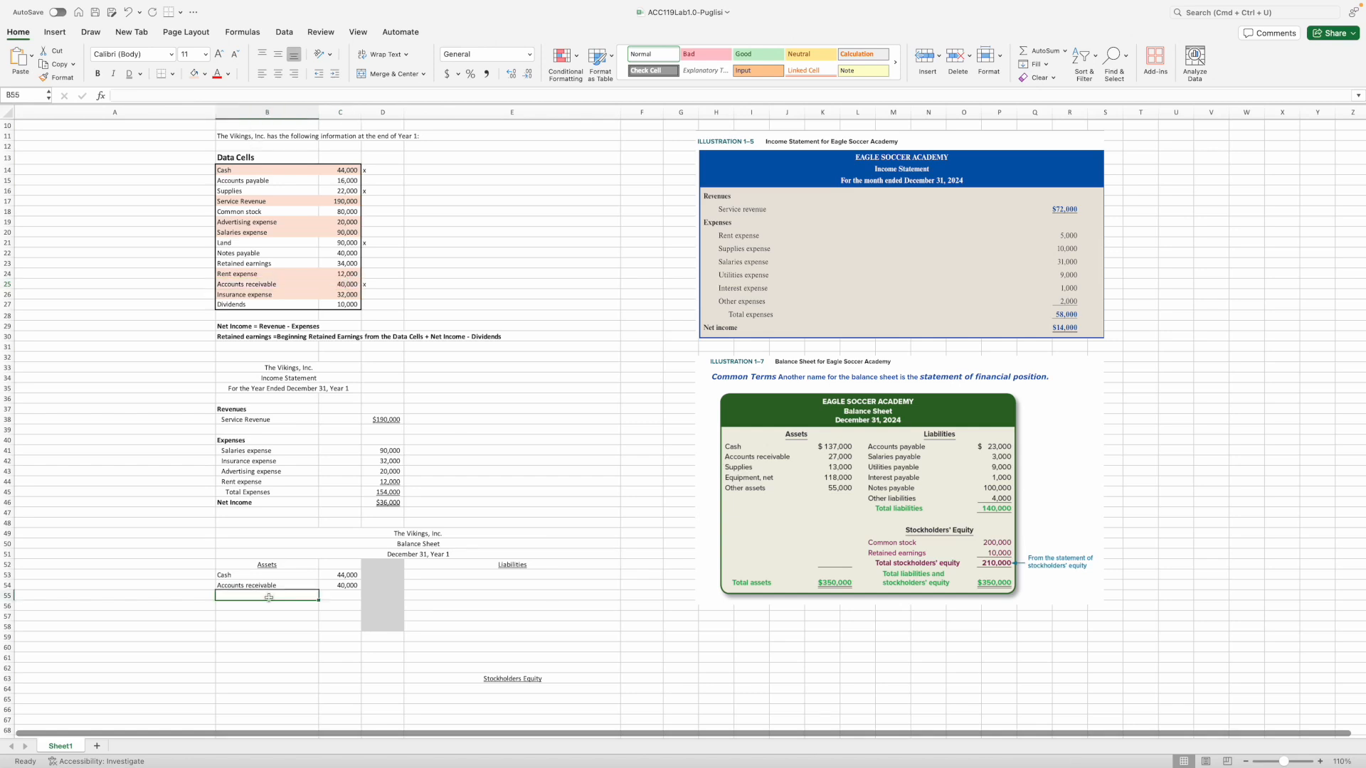
pyautogui.write('Supplies')
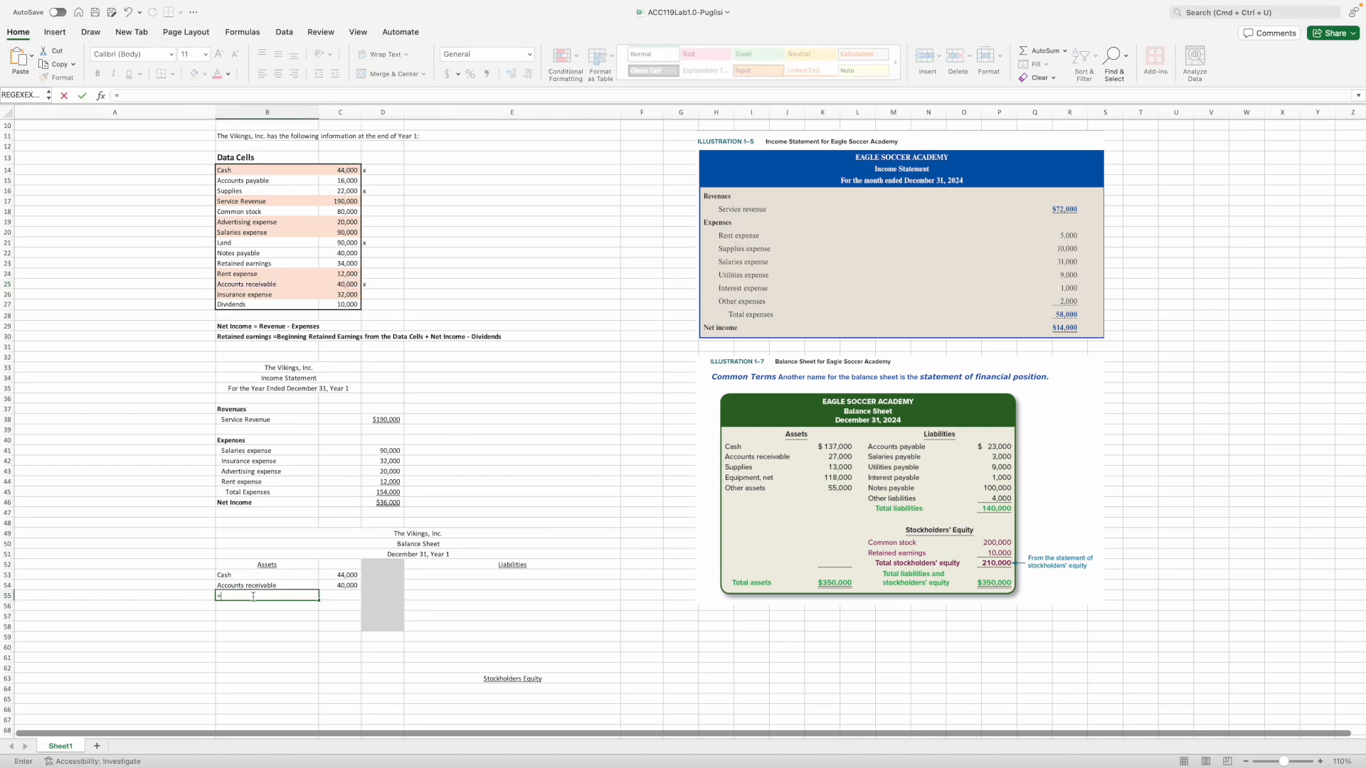
pyautogui.press('Tab')
pyautogui.write('=')
pyautogui.click(345, 191)
pyautogui.press('Return')
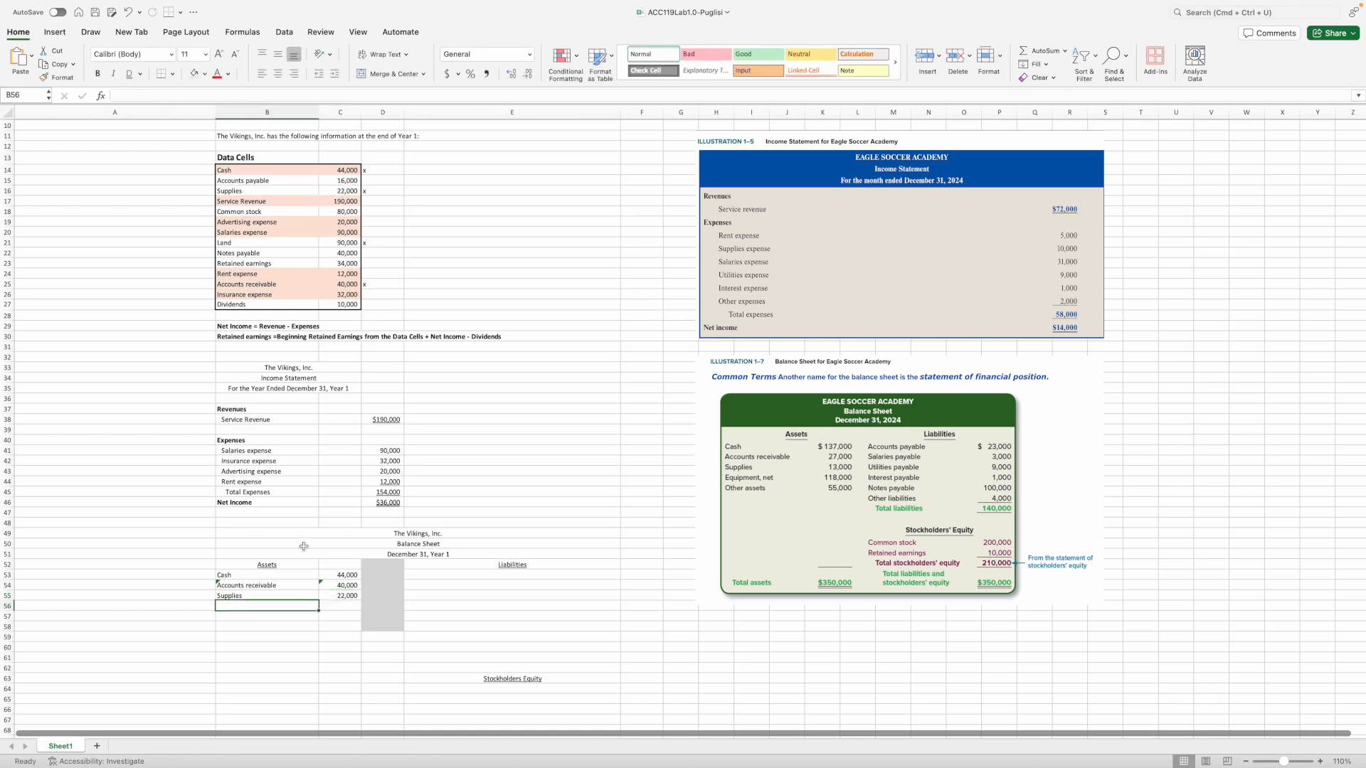
# - Enter the Land label and amount in row 56 with references =B21 in B56 and =C21 in C56
pyautogui.write('=')
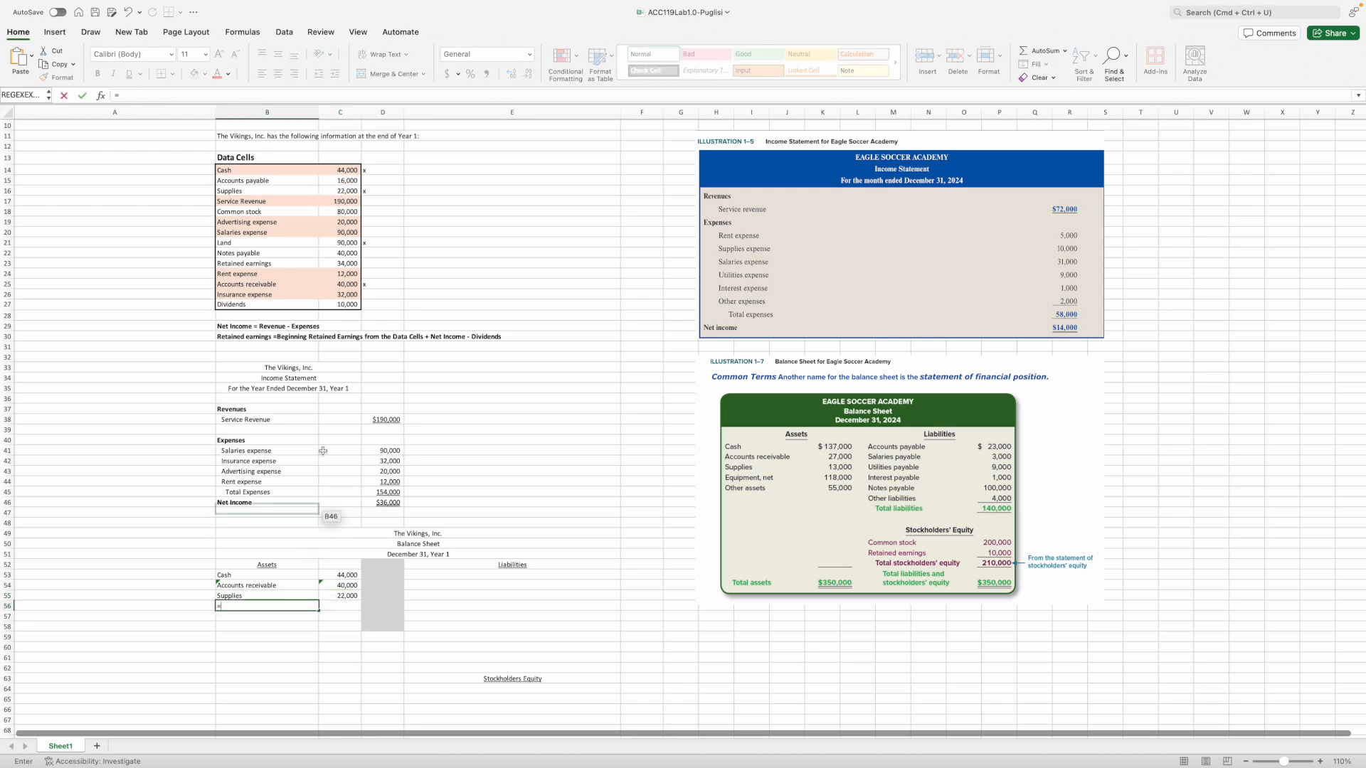
pyautogui.click(253, 243)
pyautogui.press('Tab')
pyautogui.write('=')
pyautogui.click(345, 242)
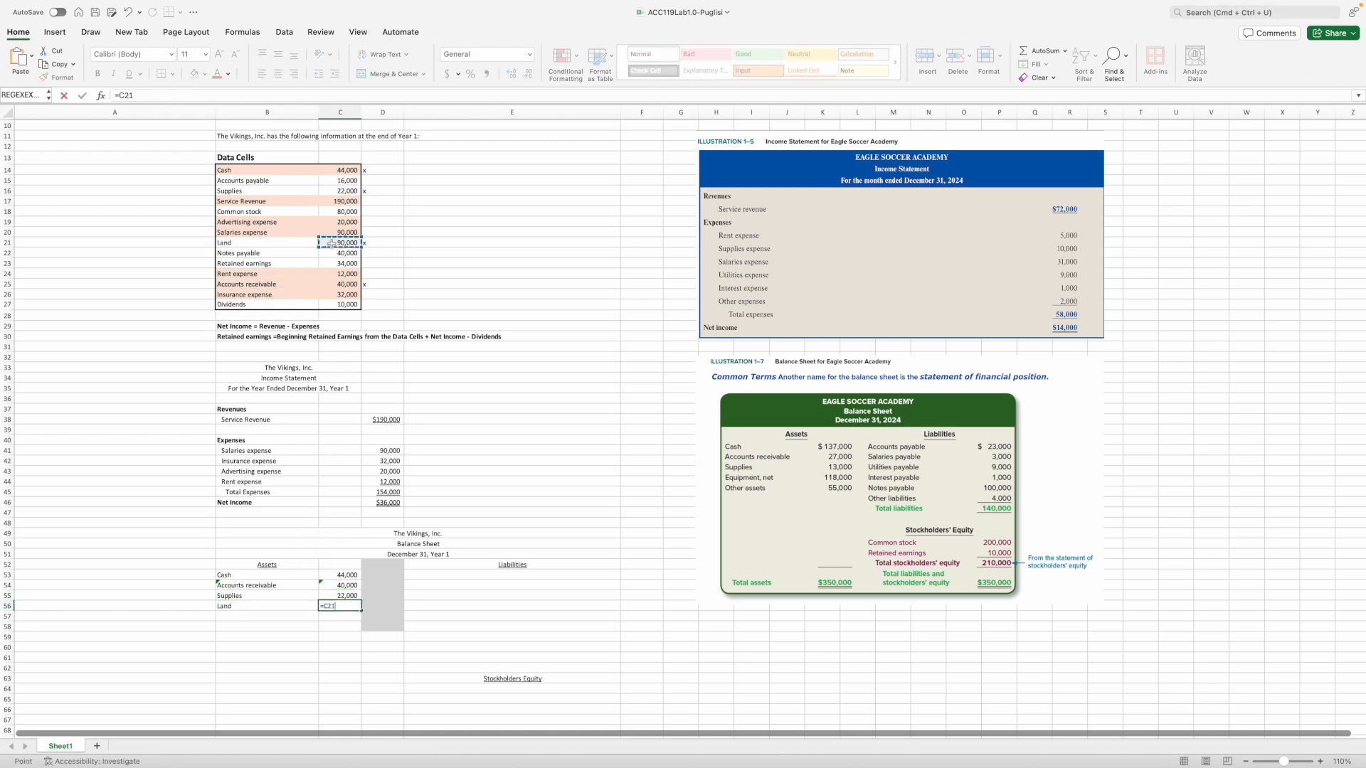
pyautogui.press('Return')
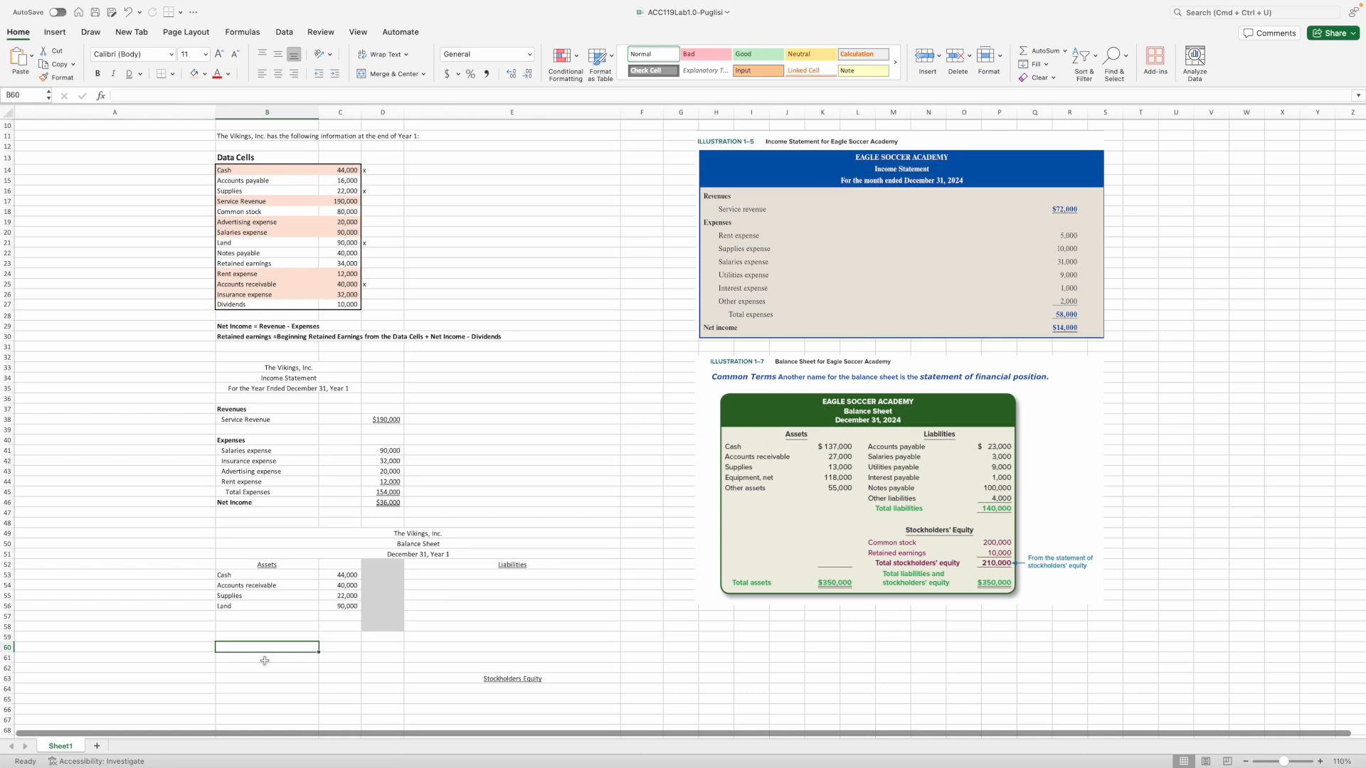
# - Highlight the Supplies cells B16:C16 and the Land cells B21:C21 with the light orange fill
pyautogui.click(426, 576)
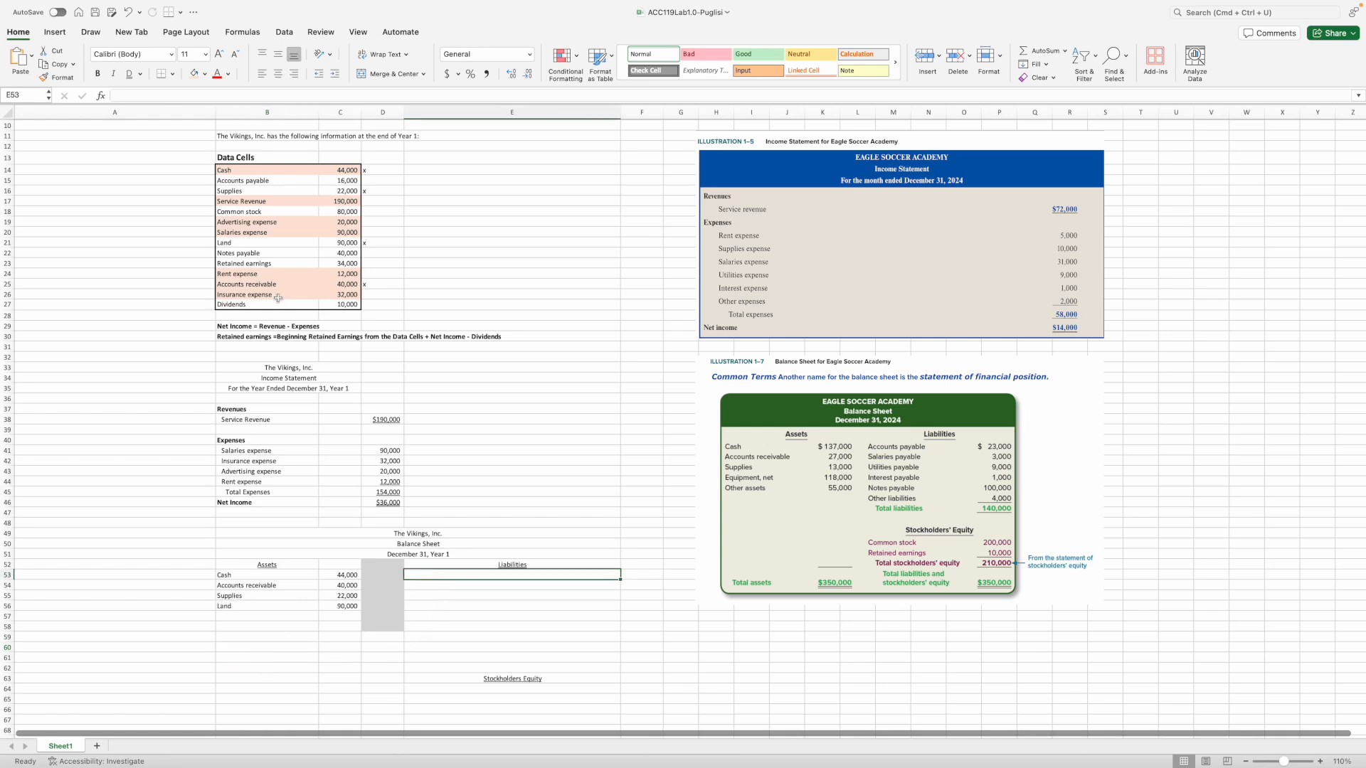
pyautogui.click(243, 191)
pyautogui.moveTo(243, 191); pyautogui.dragTo(349, 201)
pyautogui.moveTo(243, 243); pyautogui.dragTo(347, 242)
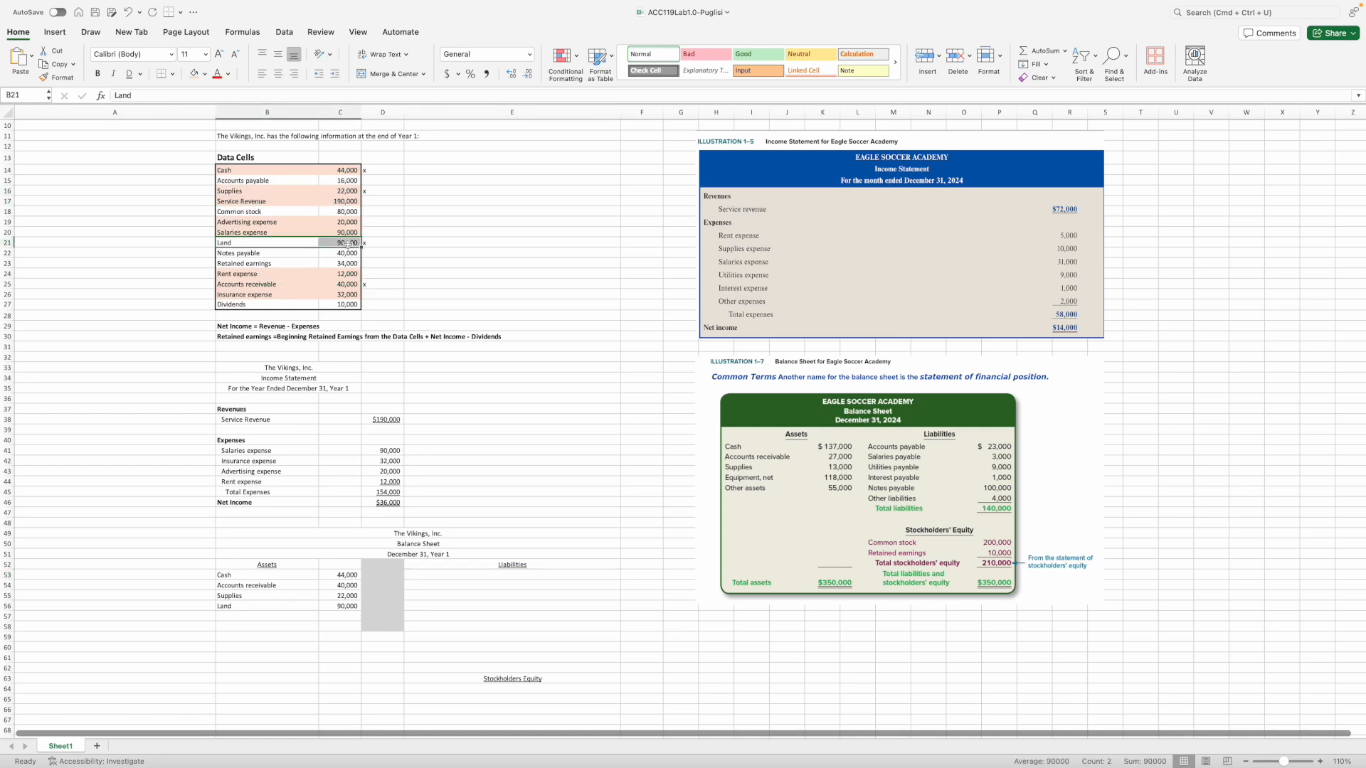
pyautogui.click(196, 75)
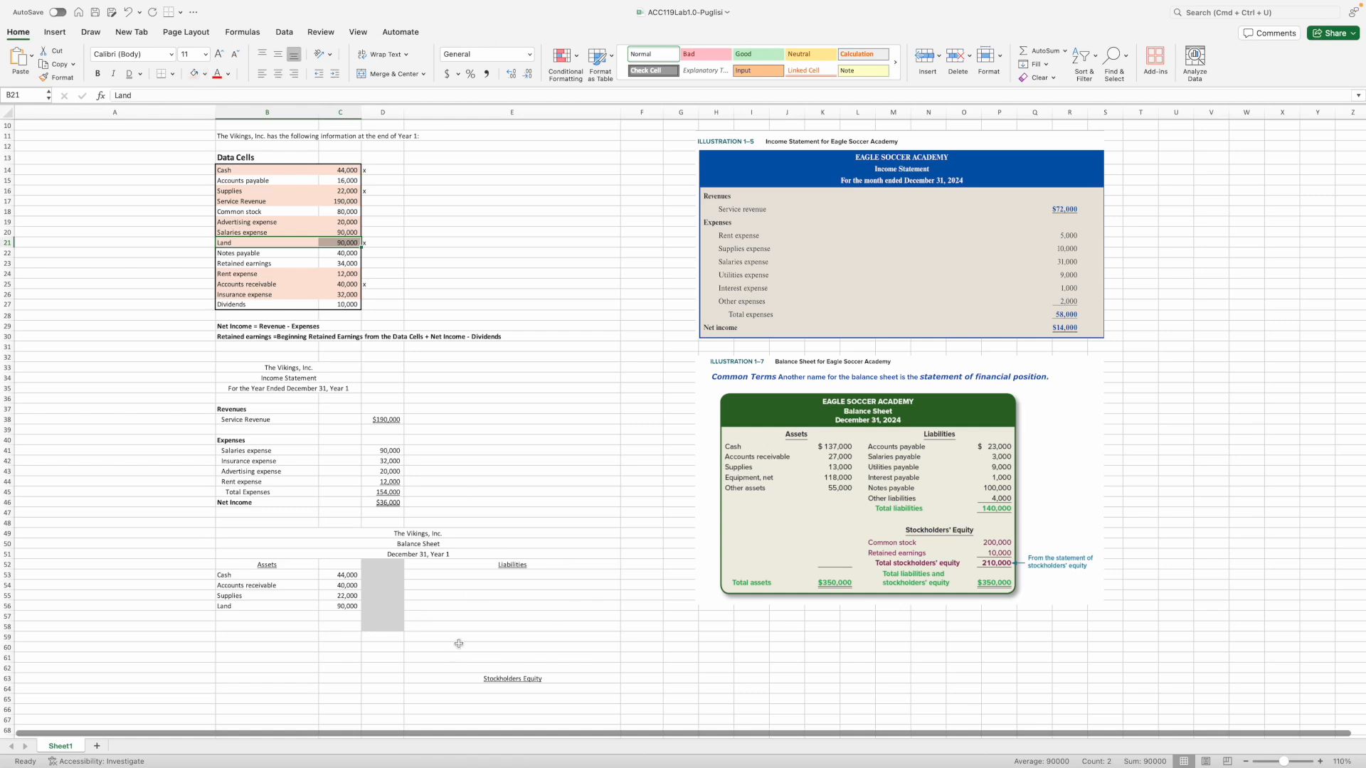
# - Enter Accounts payable in E53 with =C15 in F53, highlight its source cells light orange, and clear the x marks beside the data cells
pyautogui.click(473, 567)
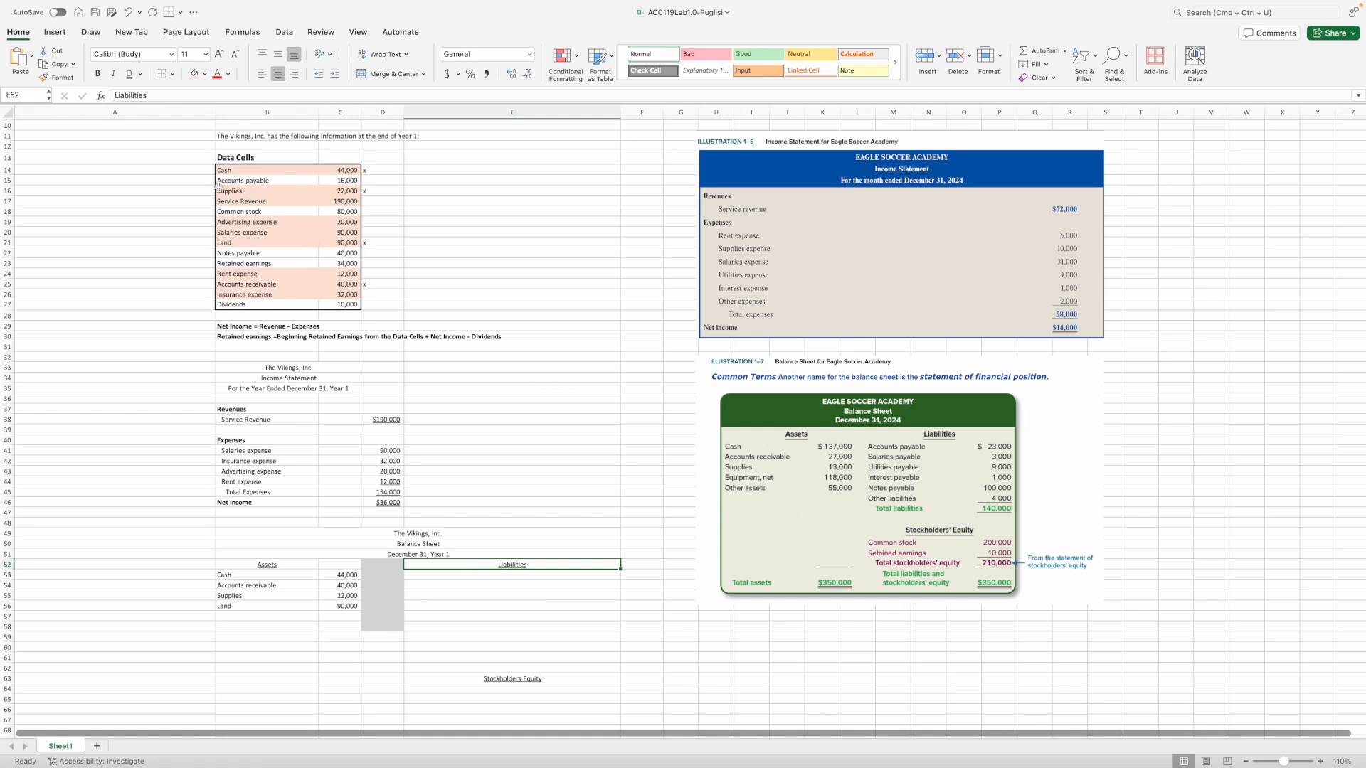
pyautogui.click(230, 252)
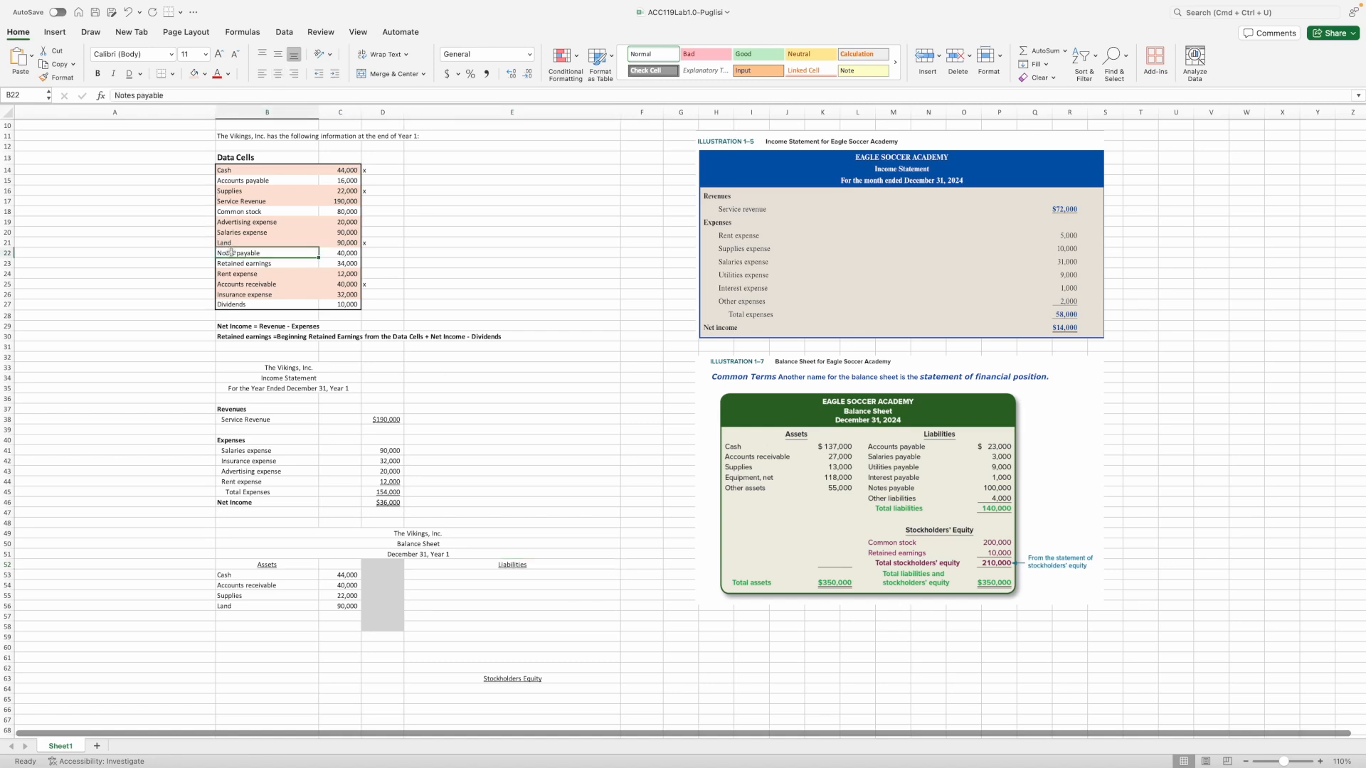
pyautogui.click(425, 575)
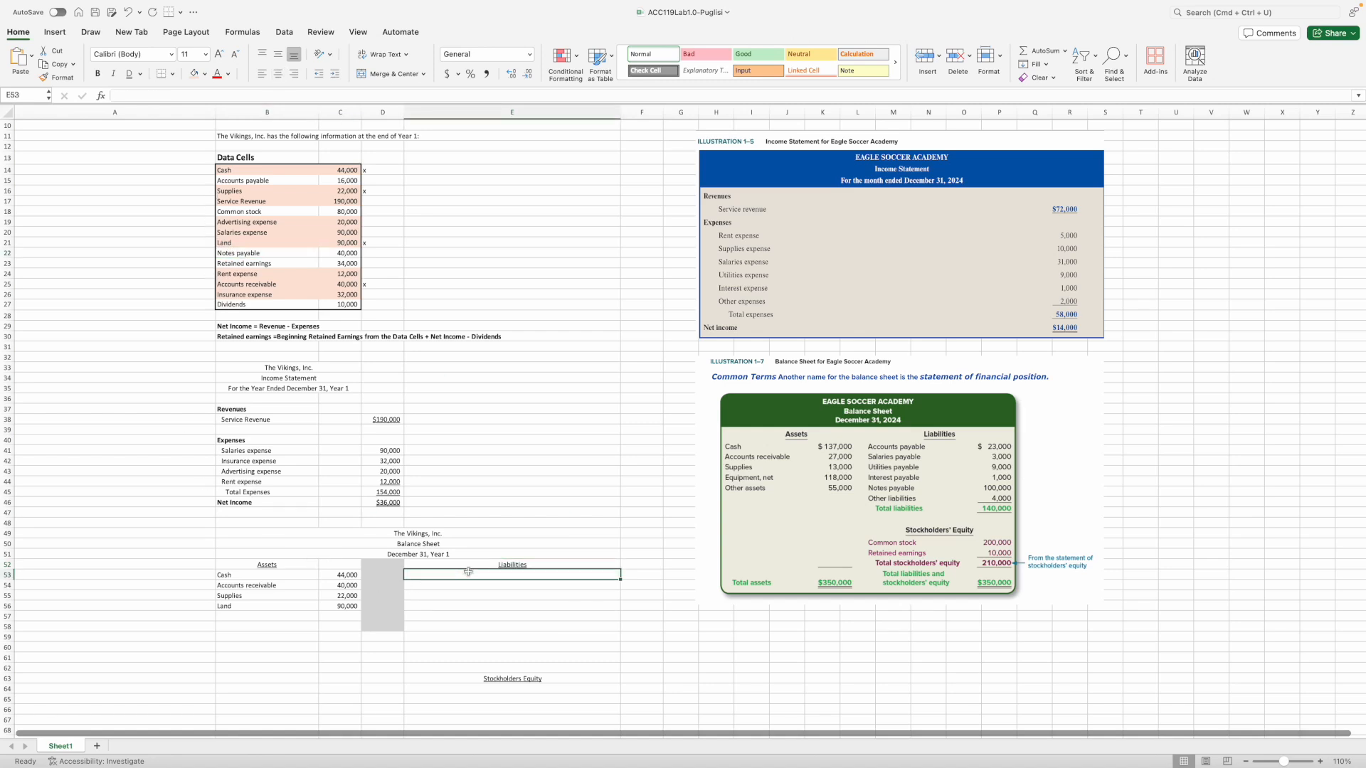
pyautogui.write('Accounts payable')
pyautogui.press('Tab')
pyautogui.write('=')
pyautogui.click(348, 181)
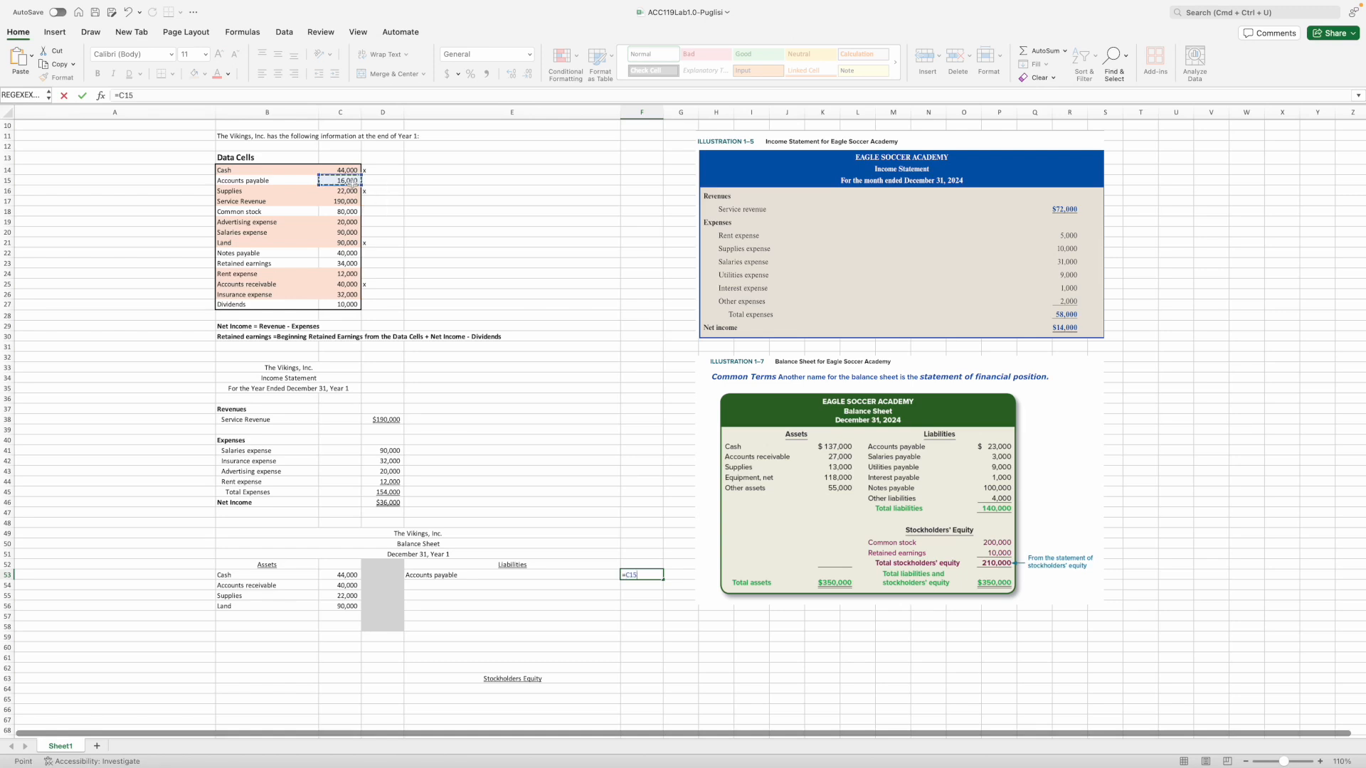
pyautogui.press('Return')
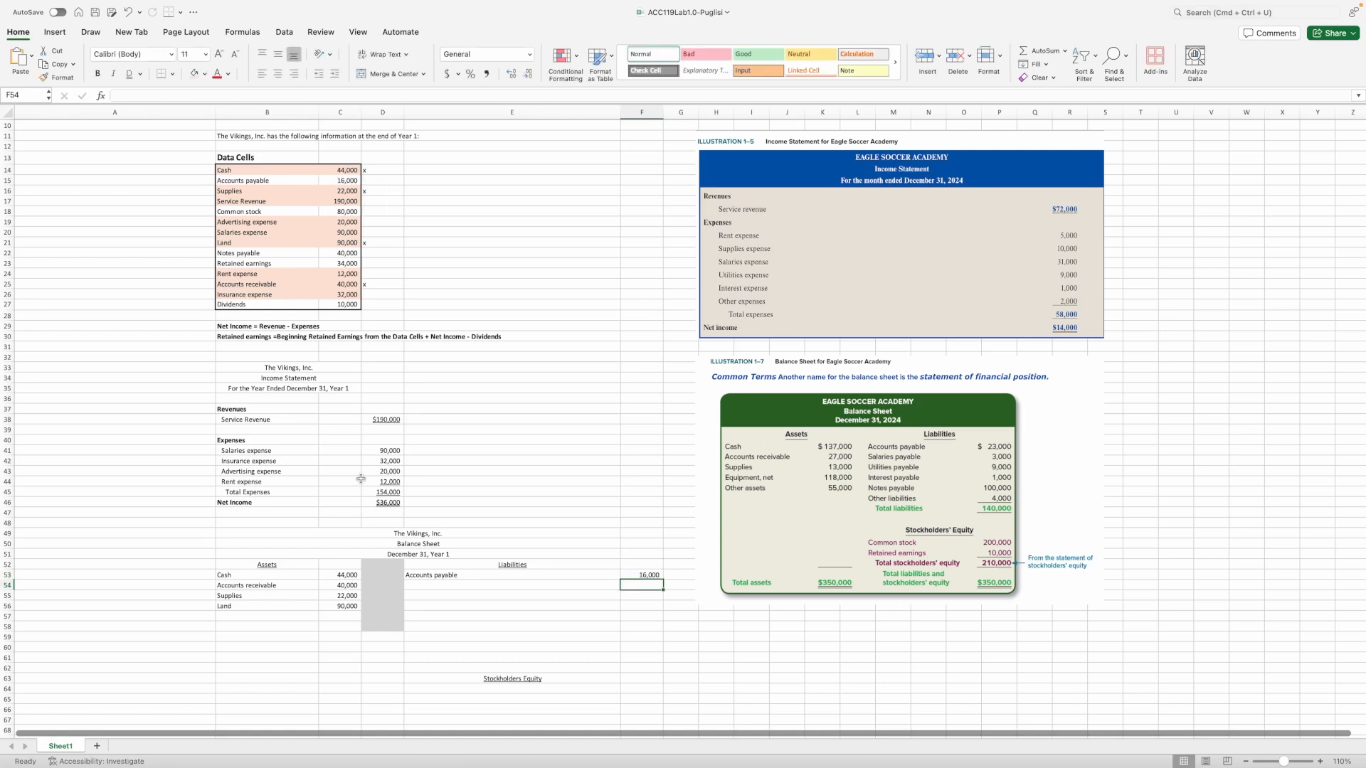
pyautogui.moveTo(234, 180); pyautogui.dragTo(393, 299)
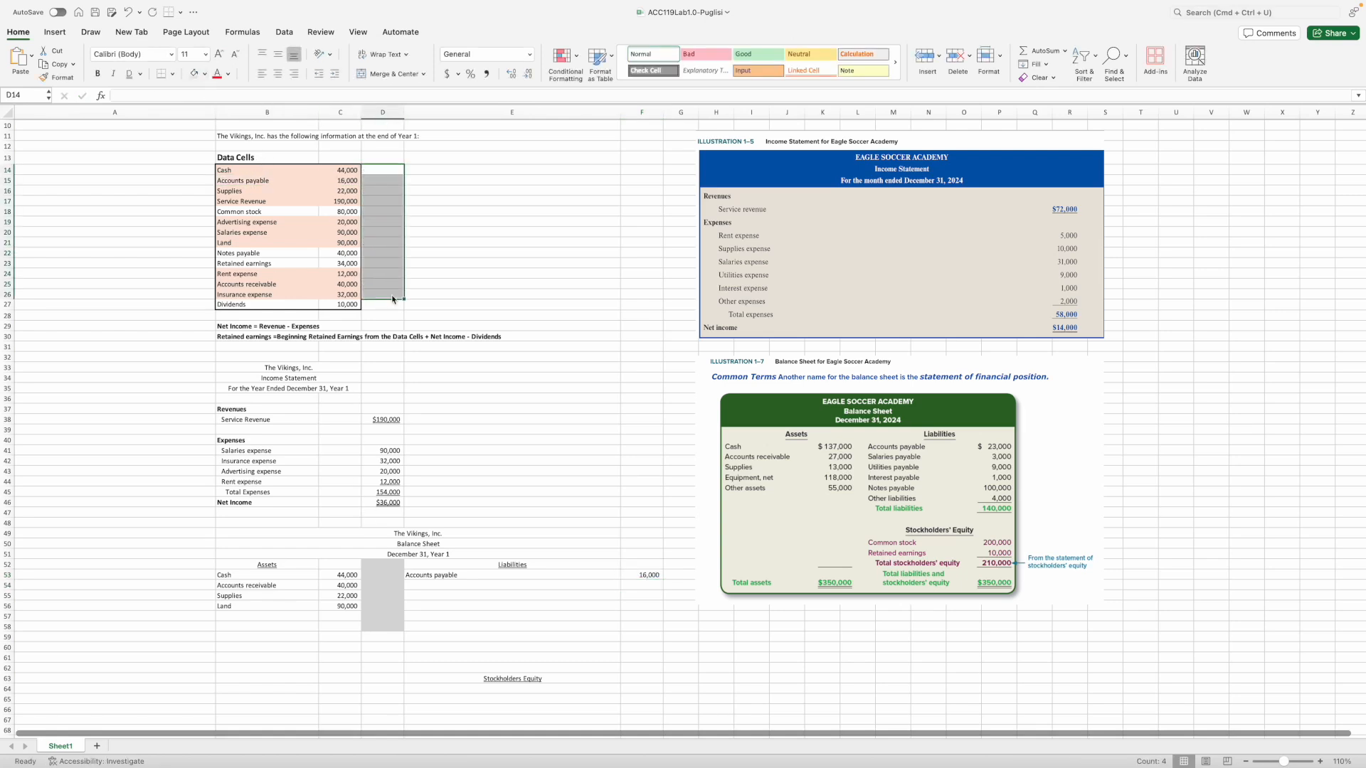
# - Reference the Notes payable label and amount from B22:C22 in E54:F54, and highlight the source cells in light orange
pyautogui.click(224, 254)
pyautogui.click(426, 587)
pyautogui.write('=')
pyautogui.click(262, 254)
pyautogui.press('Return')
pyautogui.click(635, 584)
pyautogui.write('=')
pyautogui.click(342, 253)
pyautogui.press('Return')
pyautogui.moveTo(242, 253); pyautogui.dragTo(320, 250)
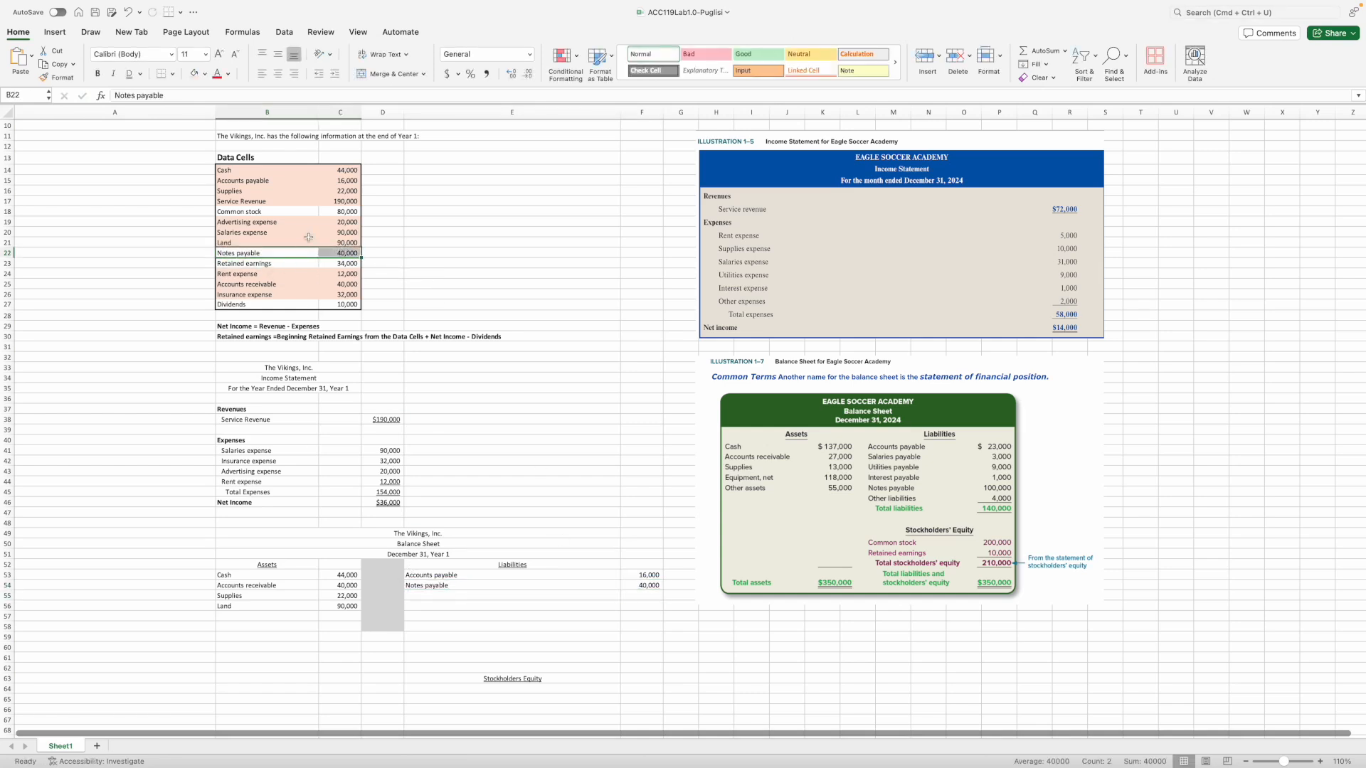
pyautogui.click(453, 385)
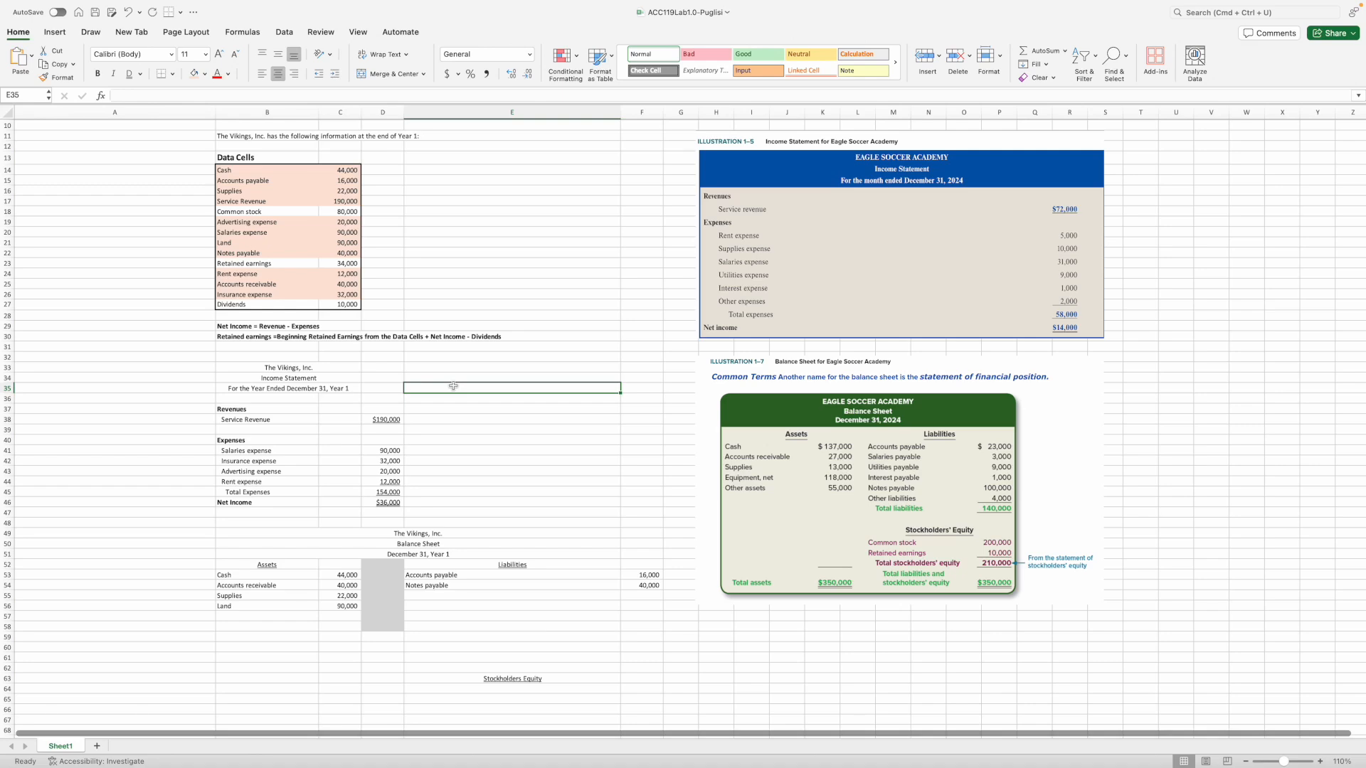
# - Reference the Common stock label and amount from B18:C18 in E64:F64, and highlight the source cells in light orange
pyautogui.scroll(-3, 475, 623)
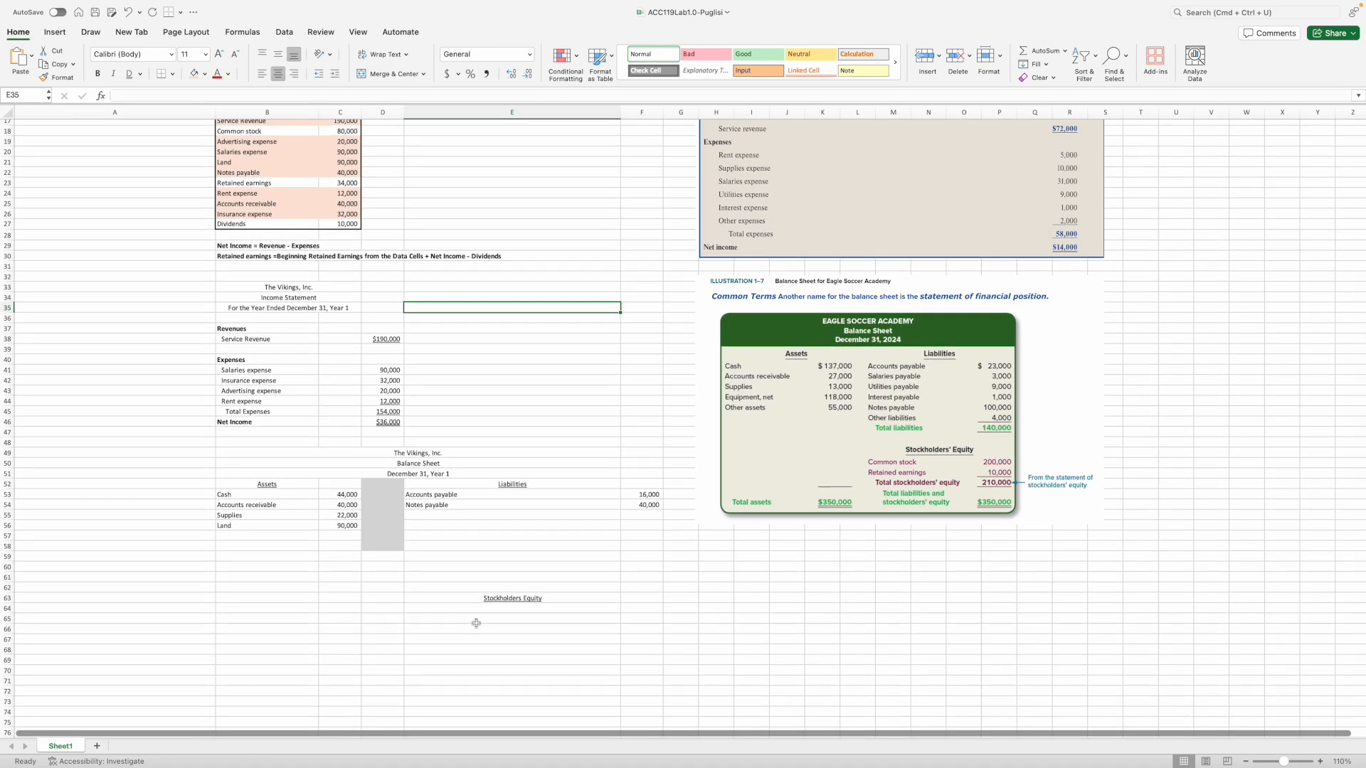
pyautogui.scroll(2, 476, 623)
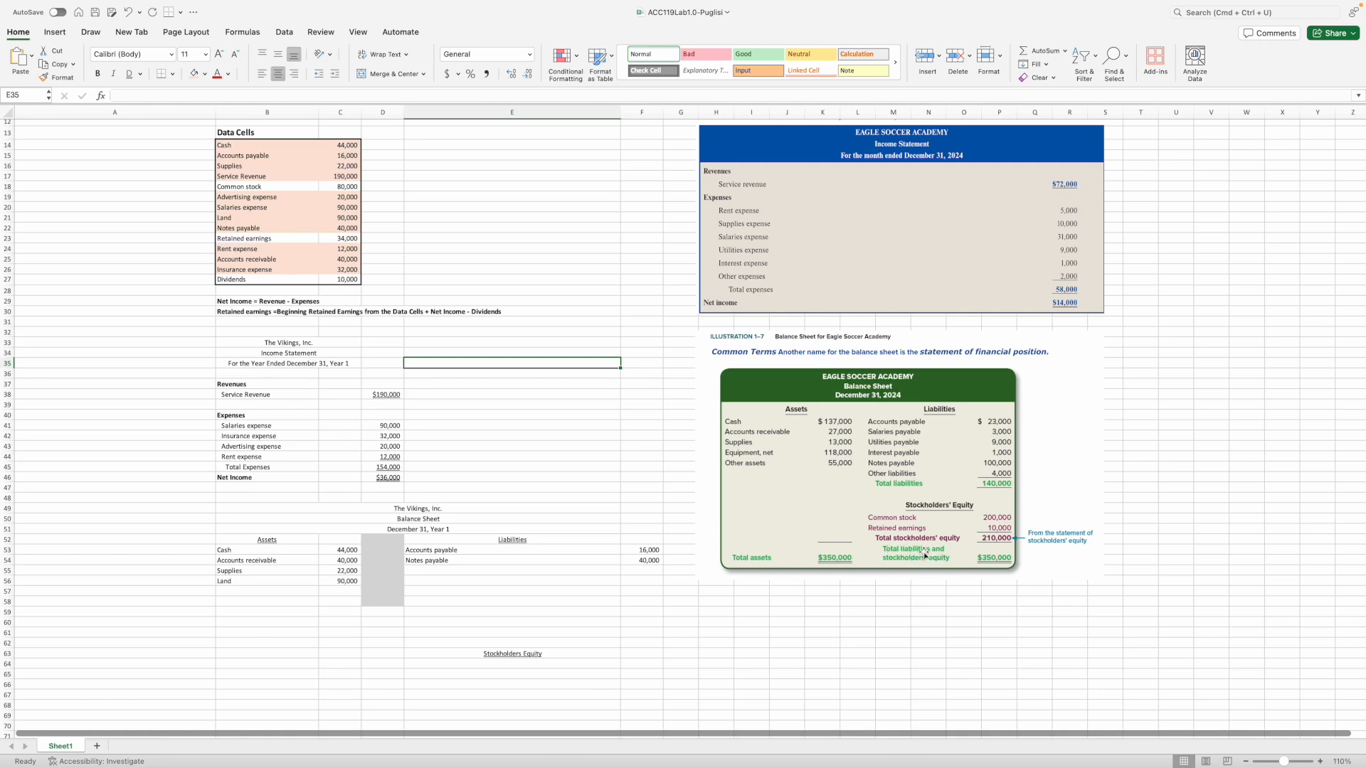
pyautogui.click(418, 665)
pyautogui.write('=')
pyautogui.click(242, 186)
pyautogui.press('Tab')
pyautogui.write('=')
pyautogui.click(343, 186)
pyautogui.press('Return')
pyautogui.moveTo(254, 186); pyautogui.dragTo(343, 186)
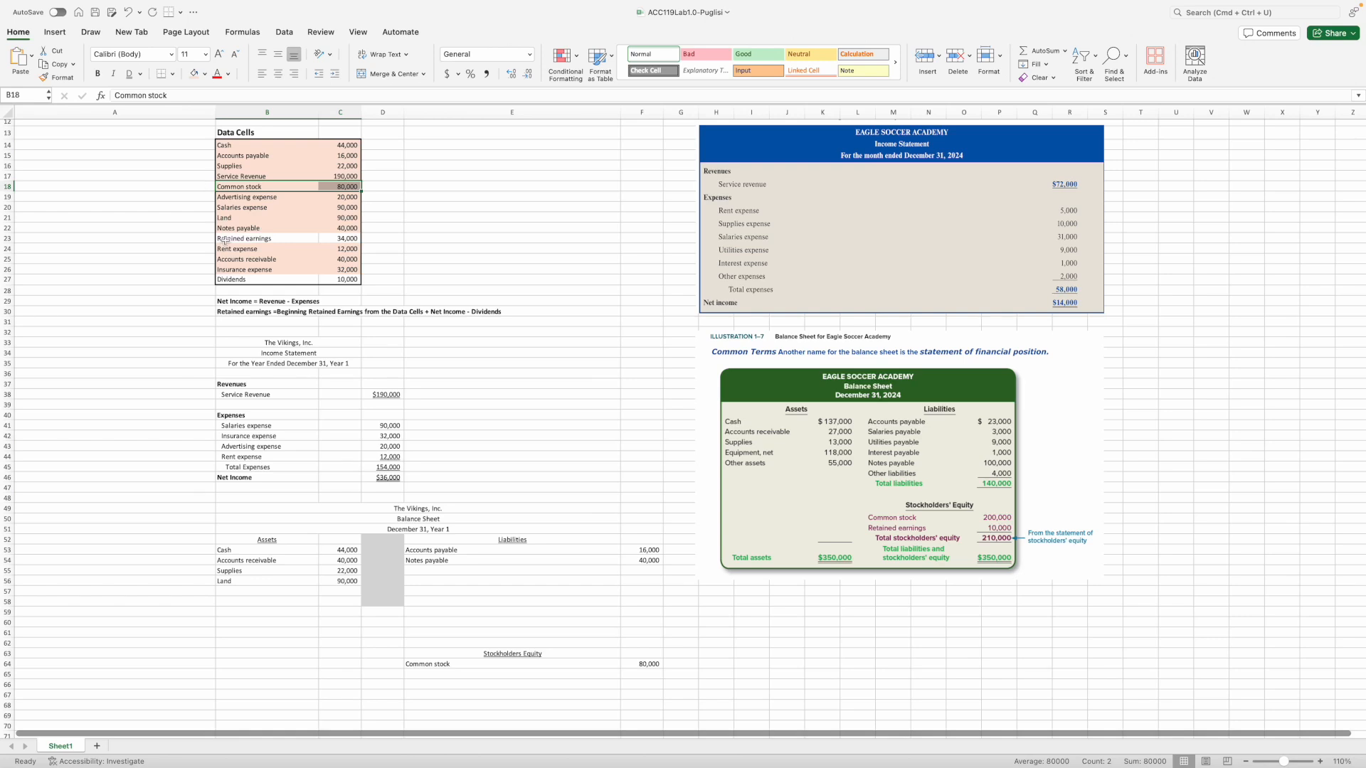
# - Enter the Retained earnings label in E65 as a reference to B23
pyautogui.click(221, 313)
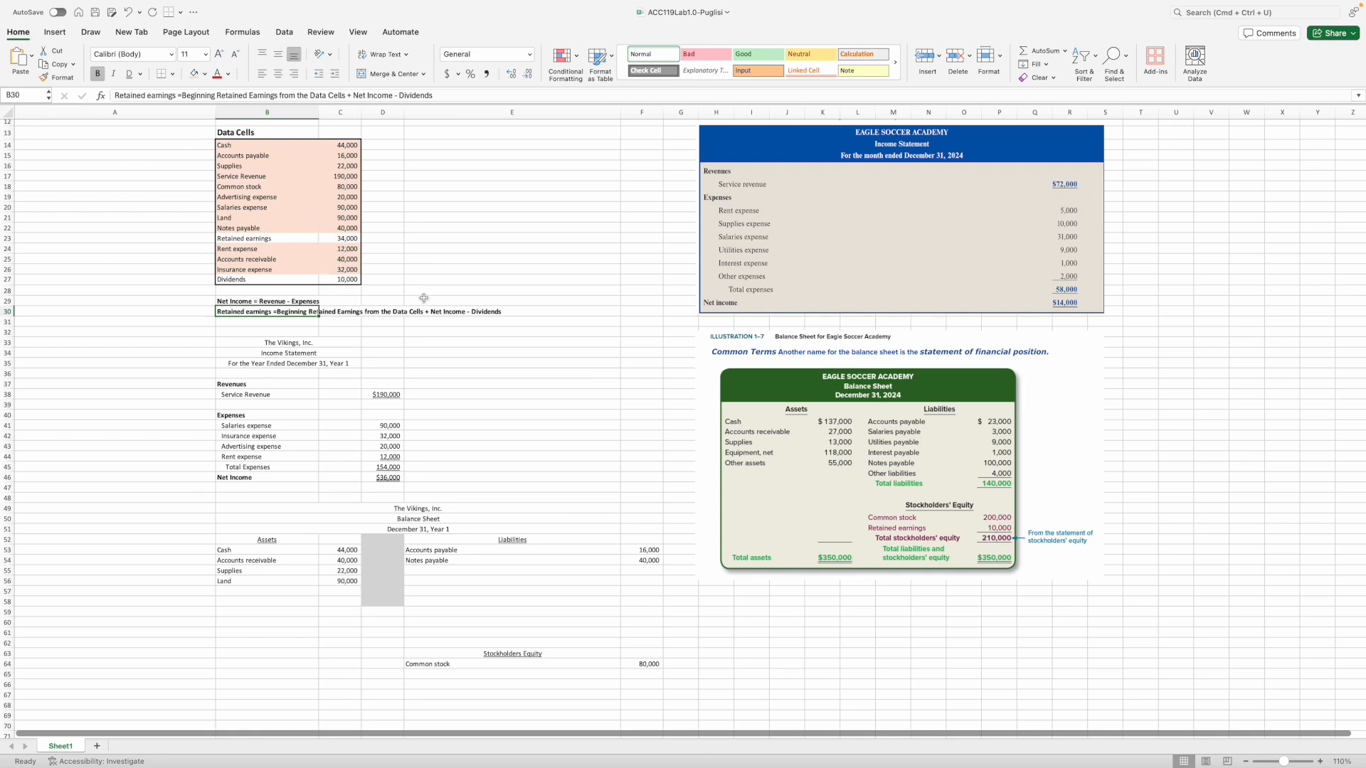
pyautogui.click(484, 674)
pyautogui.write('=')
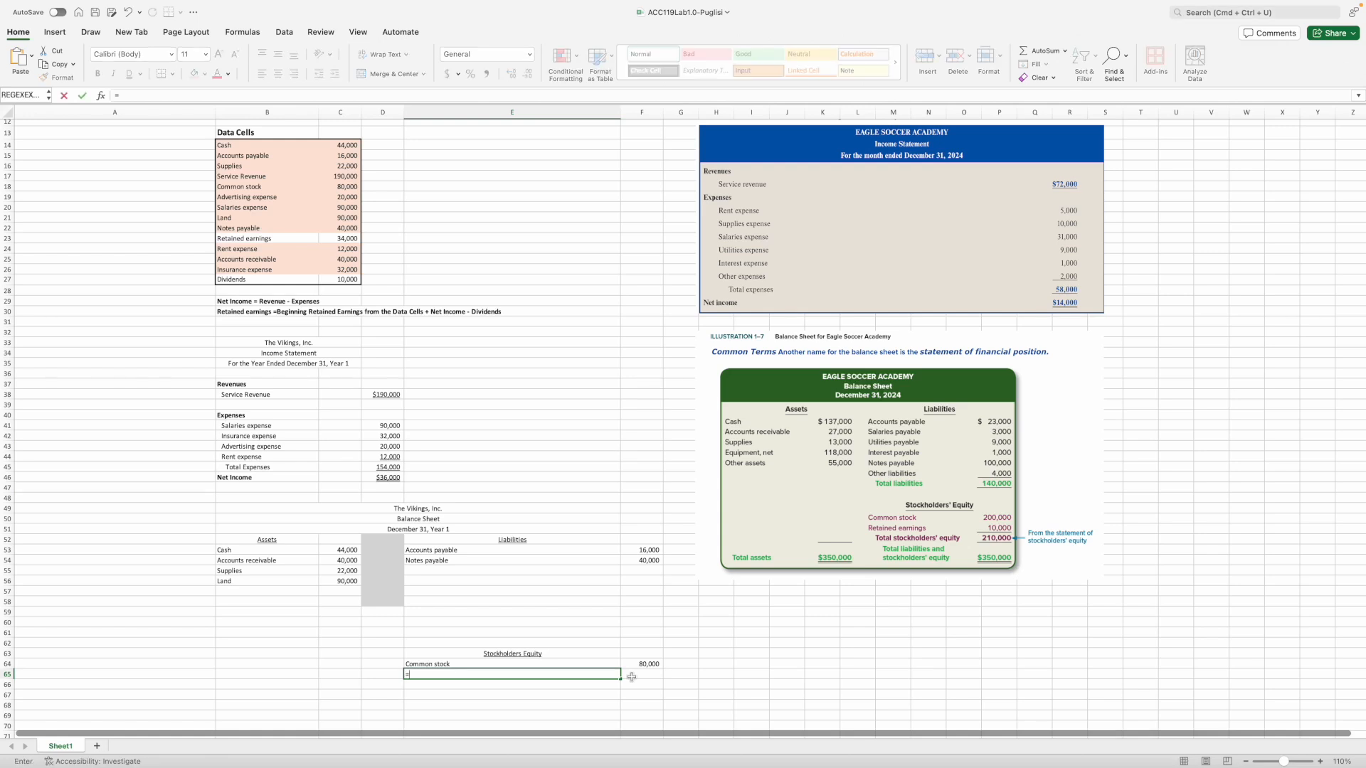
pyautogui.click(221, 239)
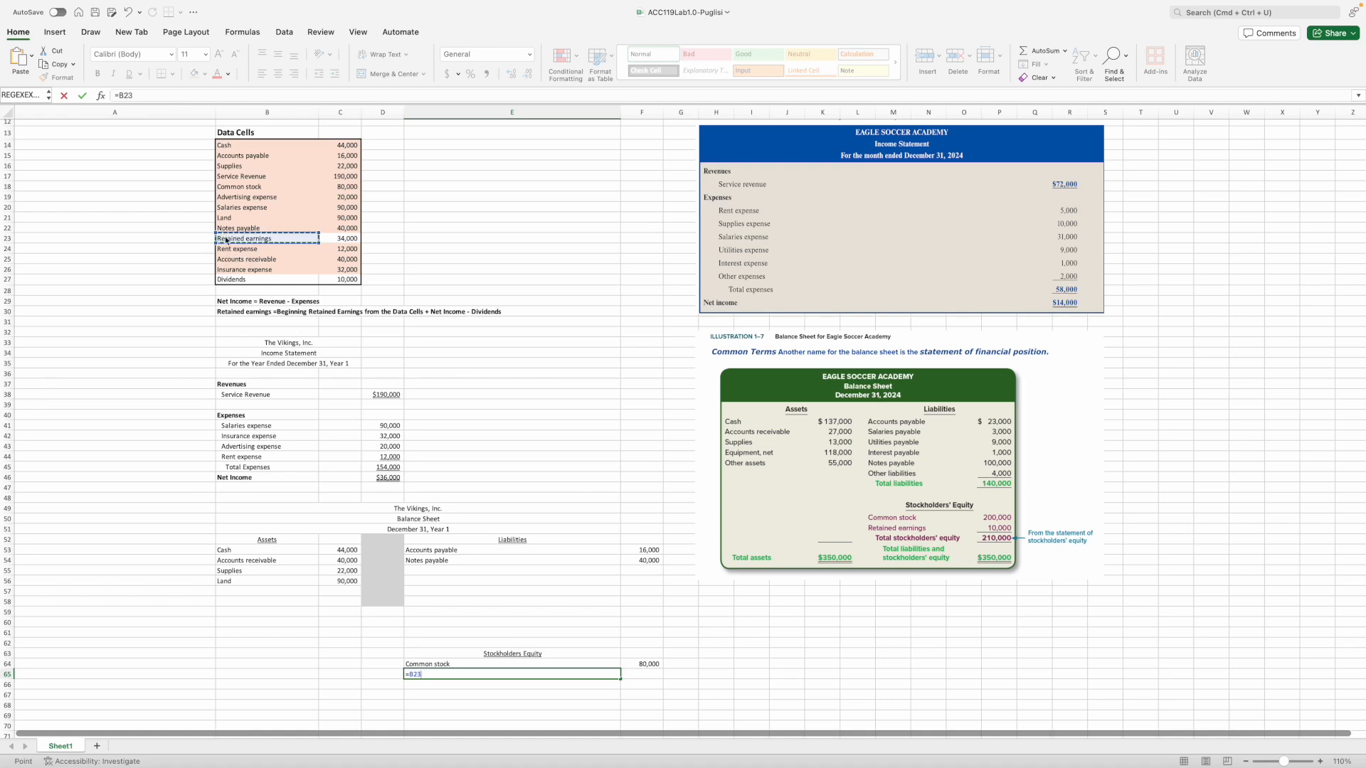
pyautogui.press('Tab')
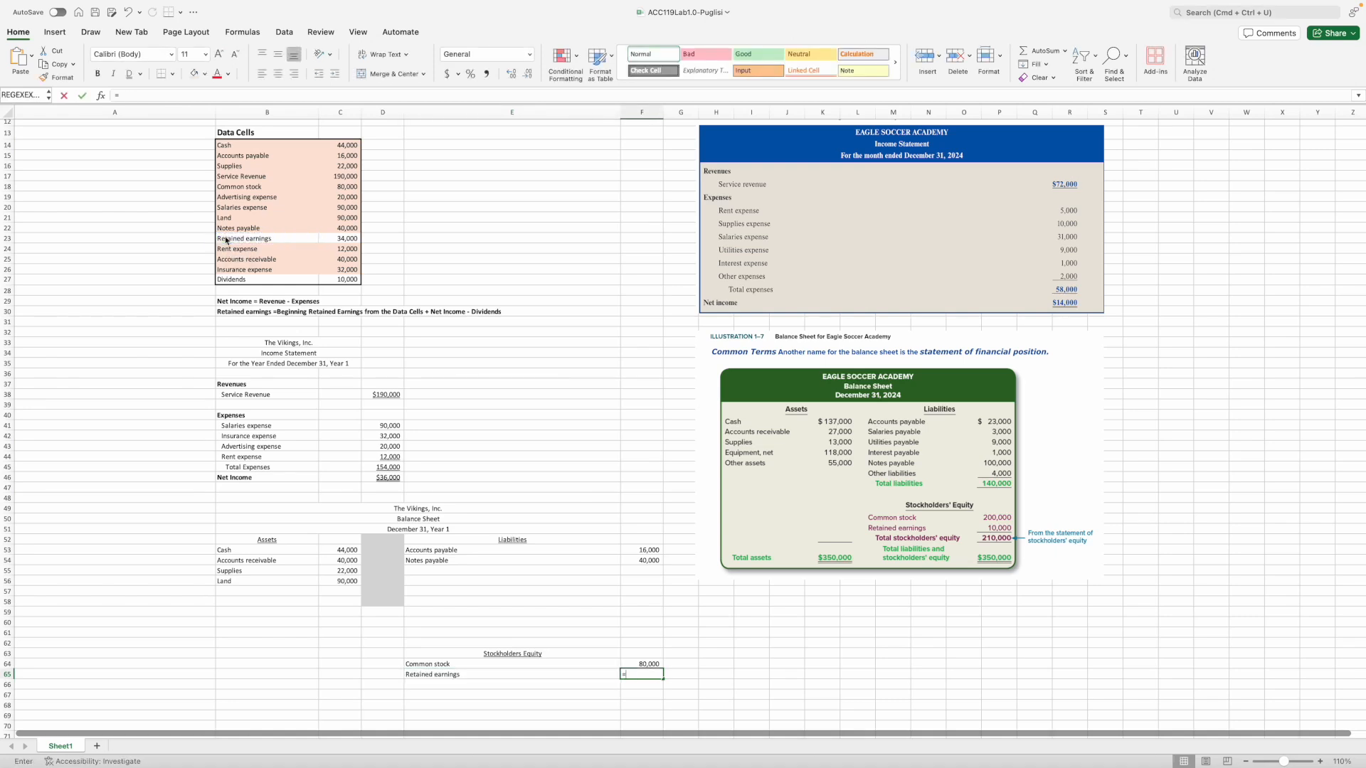
# - Calculate ending retained earnings in F65 with =C23+D46-C27, and fill the data cells B23:C27 with light orange
pyautogui.write('=')
pyautogui.click(335, 238)
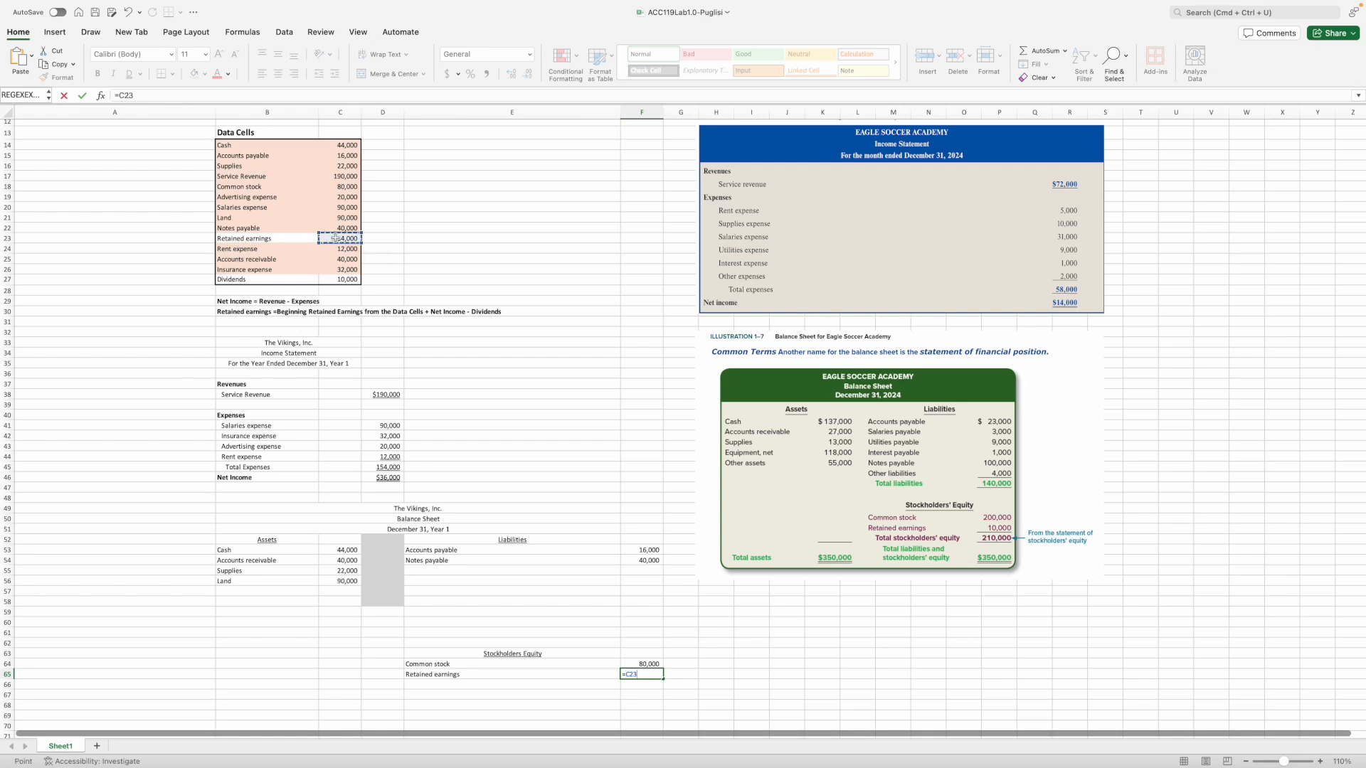
pyautogui.write('+')
pyautogui.click(382, 477)
pyautogui.write('-')
pyautogui.click(334, 280)
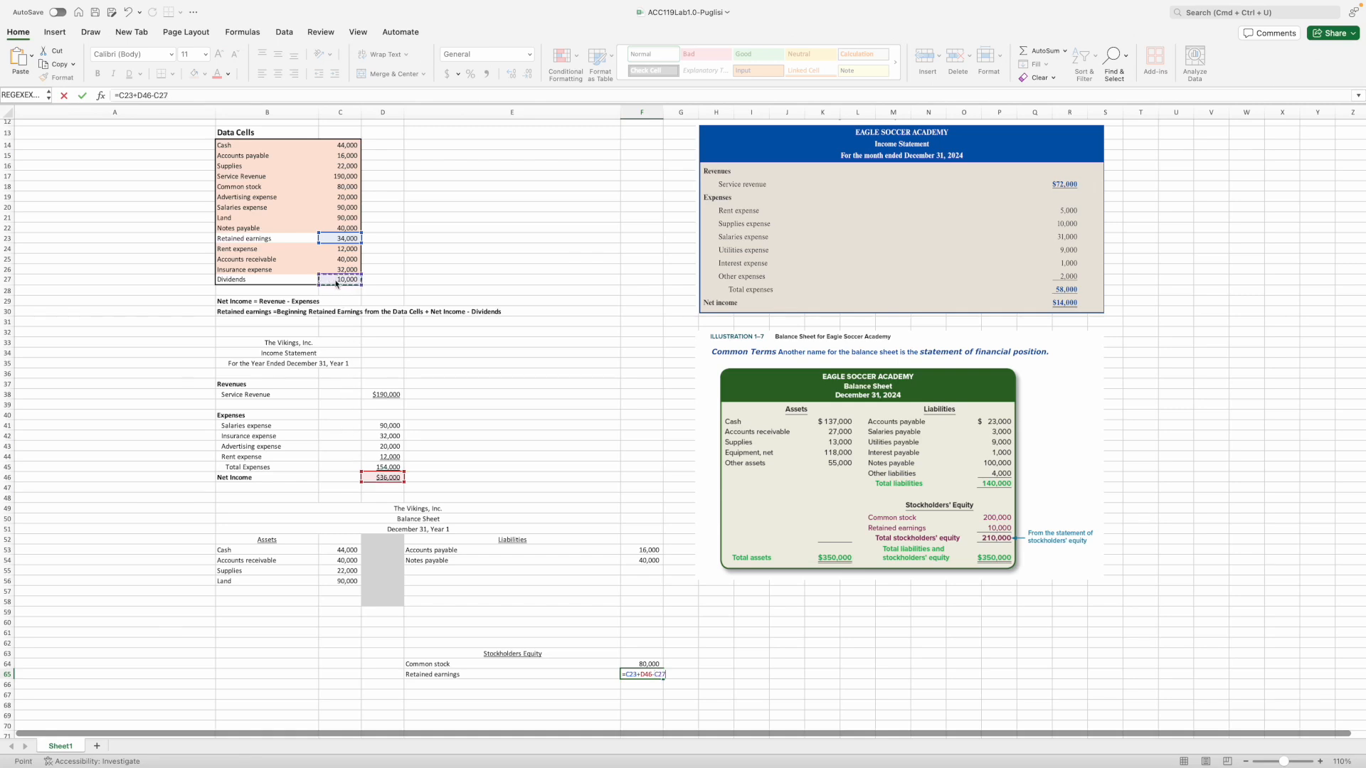
pyautogui.press('Return')
pyautogui.moveTo(226, 239); pyautogui.dragTo(335, 281)
pyautogui.click(196, 74)
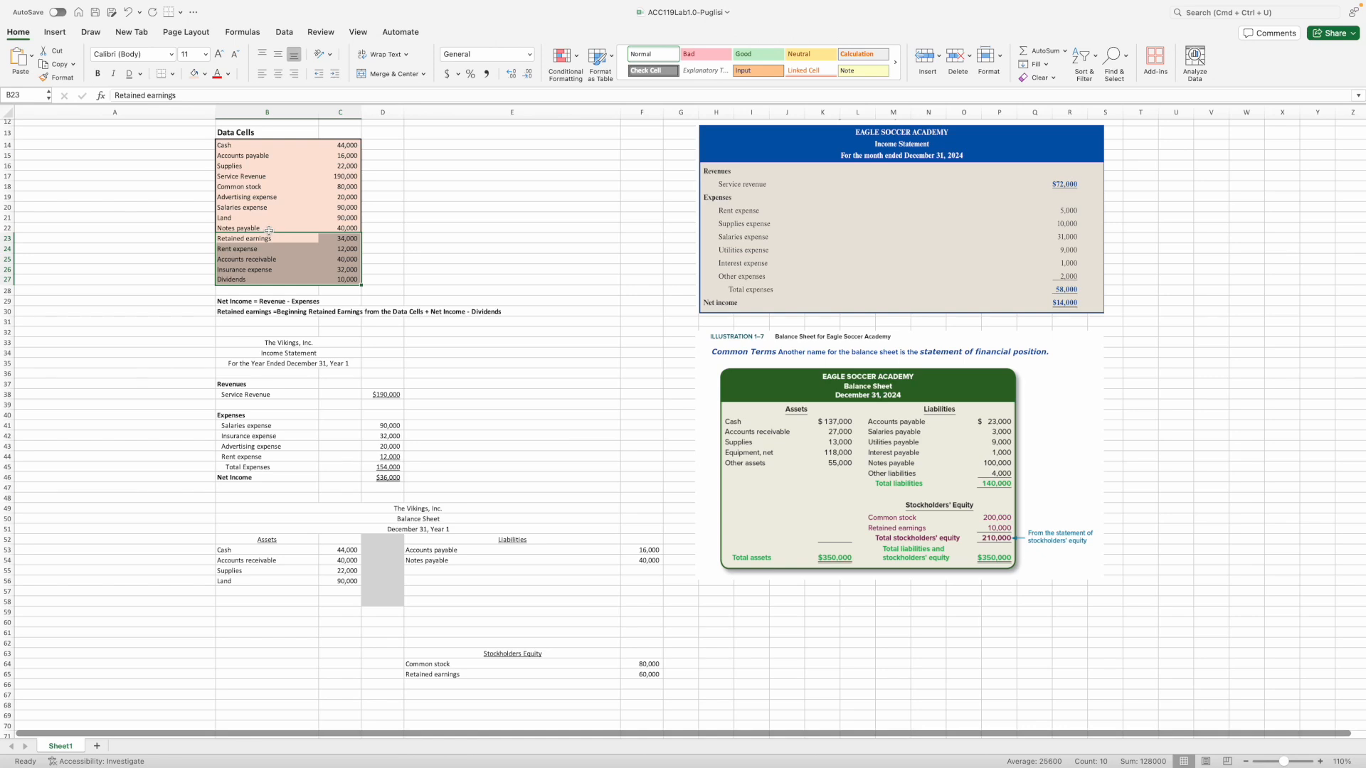
# - Delete the empty rows 59 to 61 above the Stockholders Equity heading
pyautogui.hscroll(1, 269, 249)
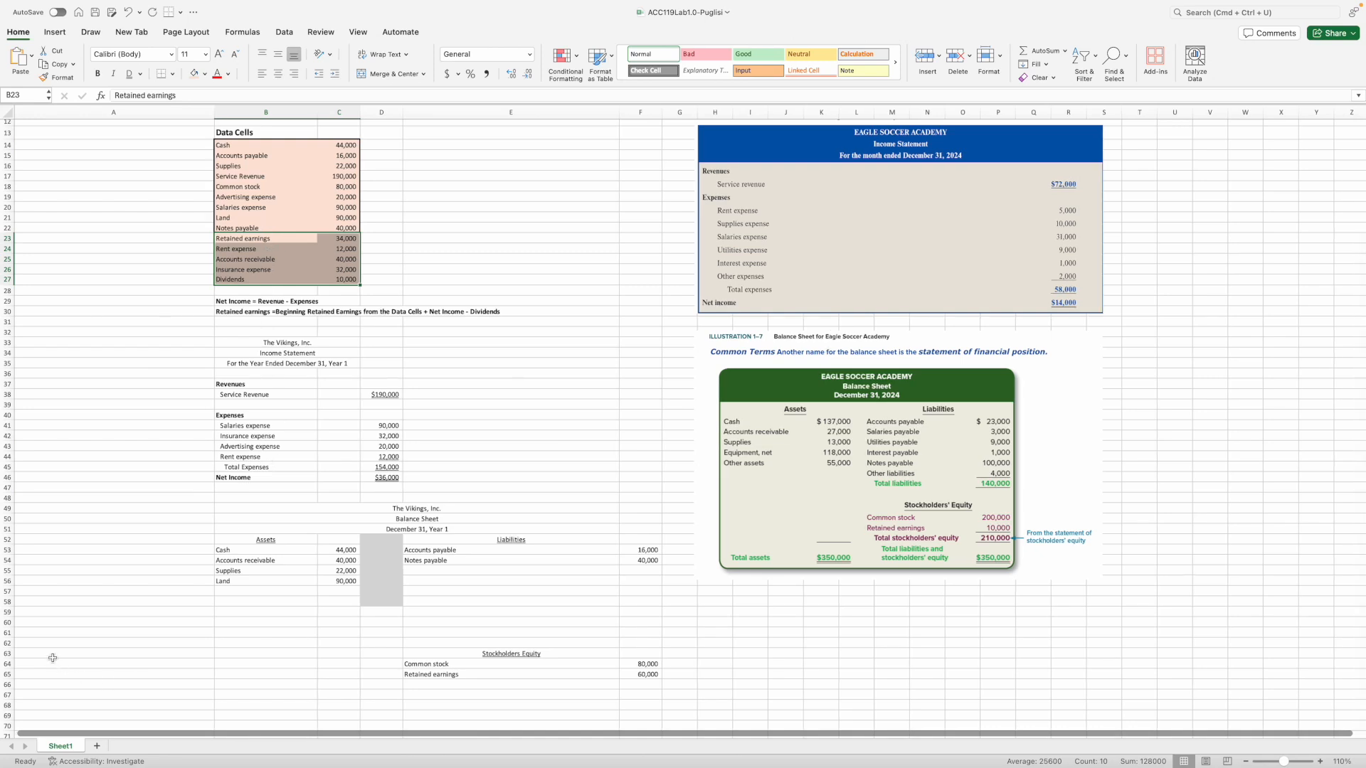
pyautogui.click(8, 612)
pyautogui.moveTo(7, 612); pyautogui.dragTo(7, 631)
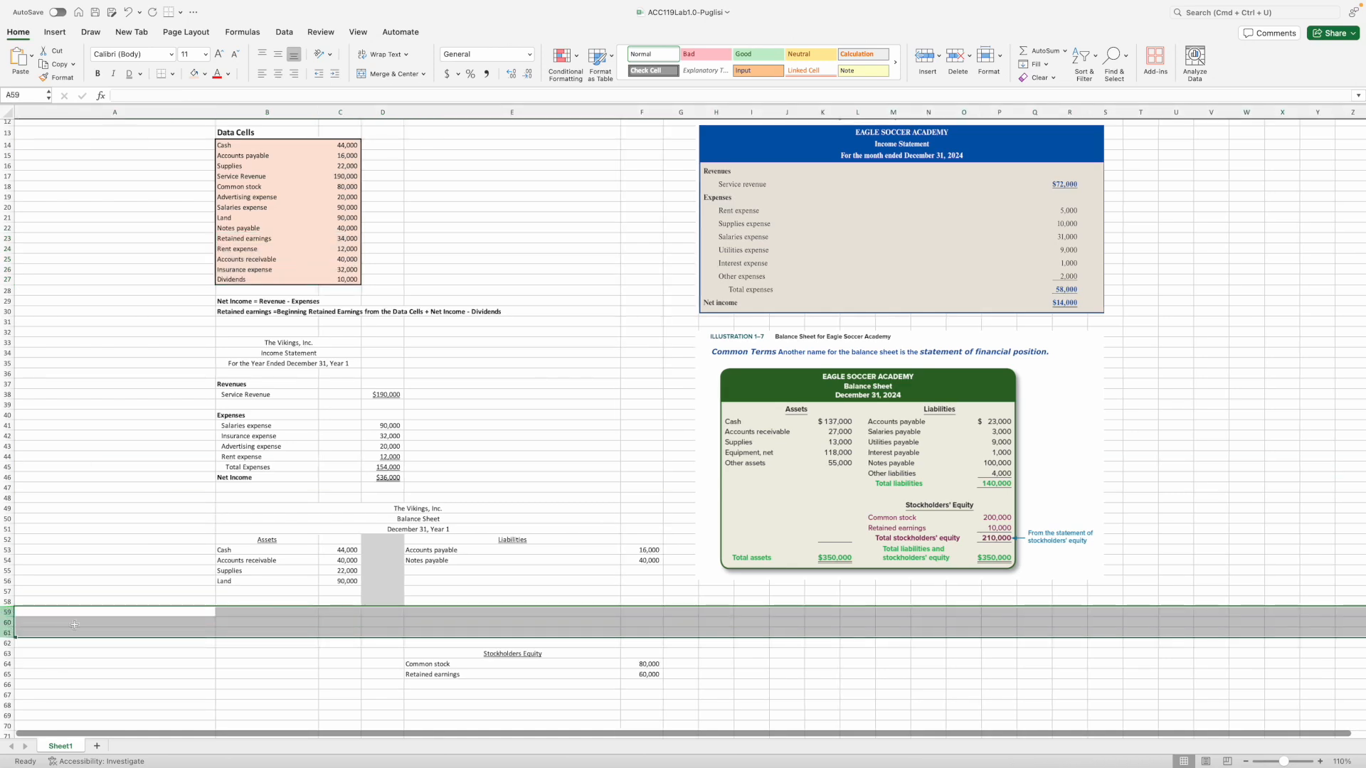
pyautogui.rightClick(99, 620)
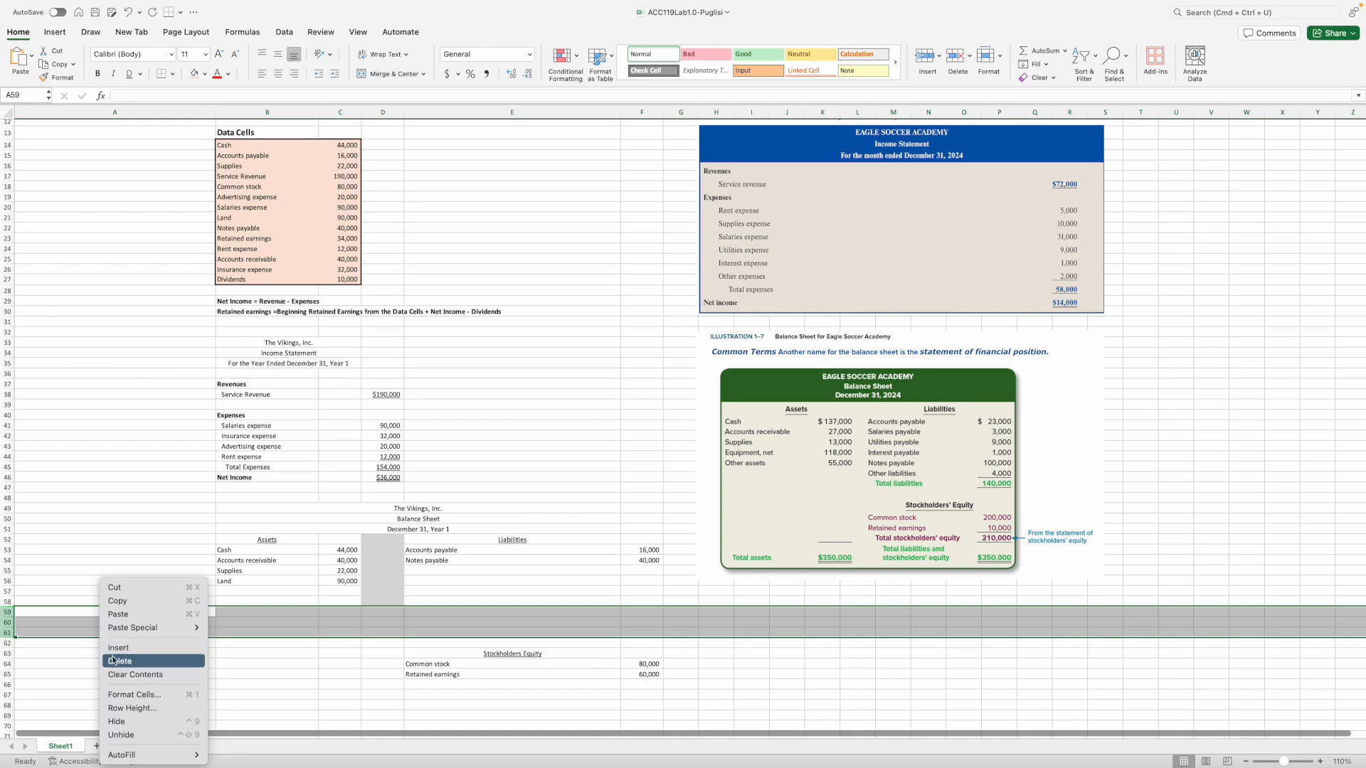
pyautogui.click(7, 611)
pyautogui.click(6, 610)
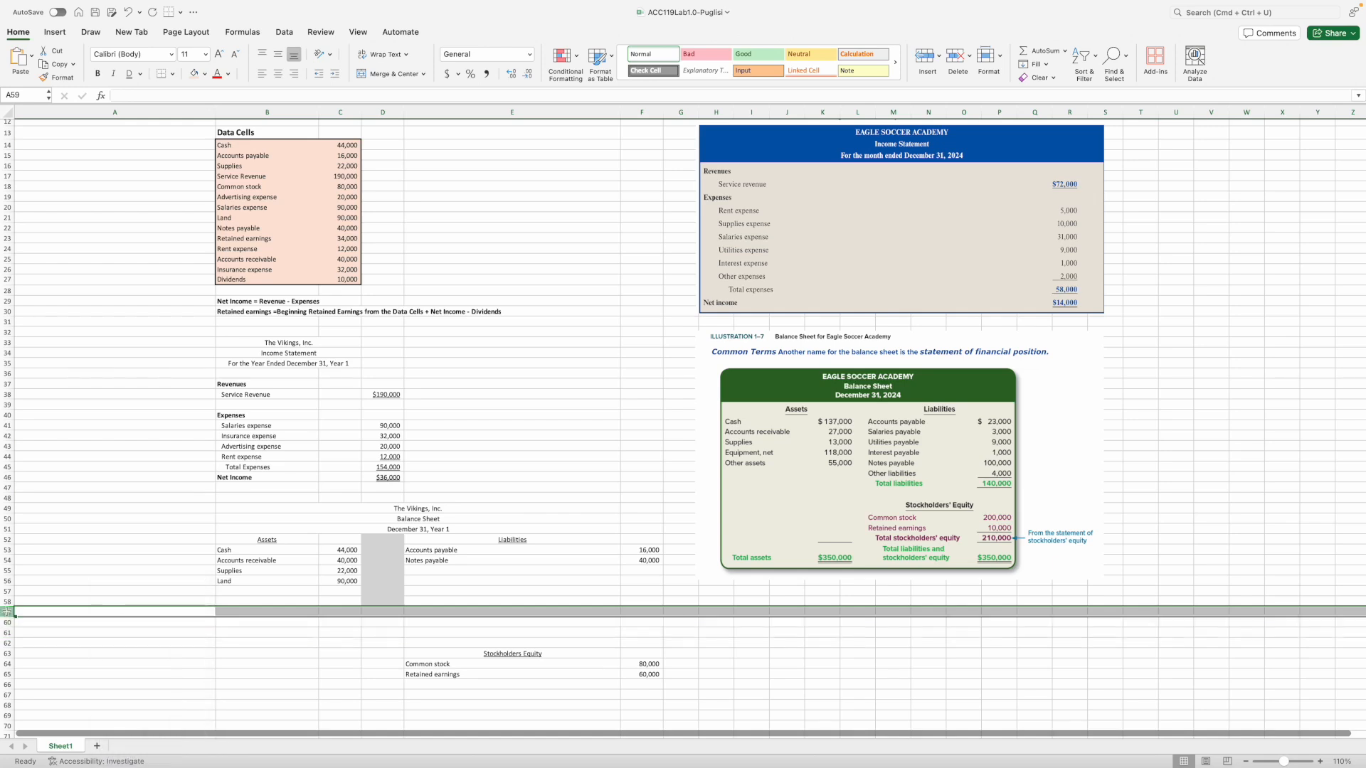
pyautogui.moveTo(6, 611); pyautogui.dragTo(7, 631)
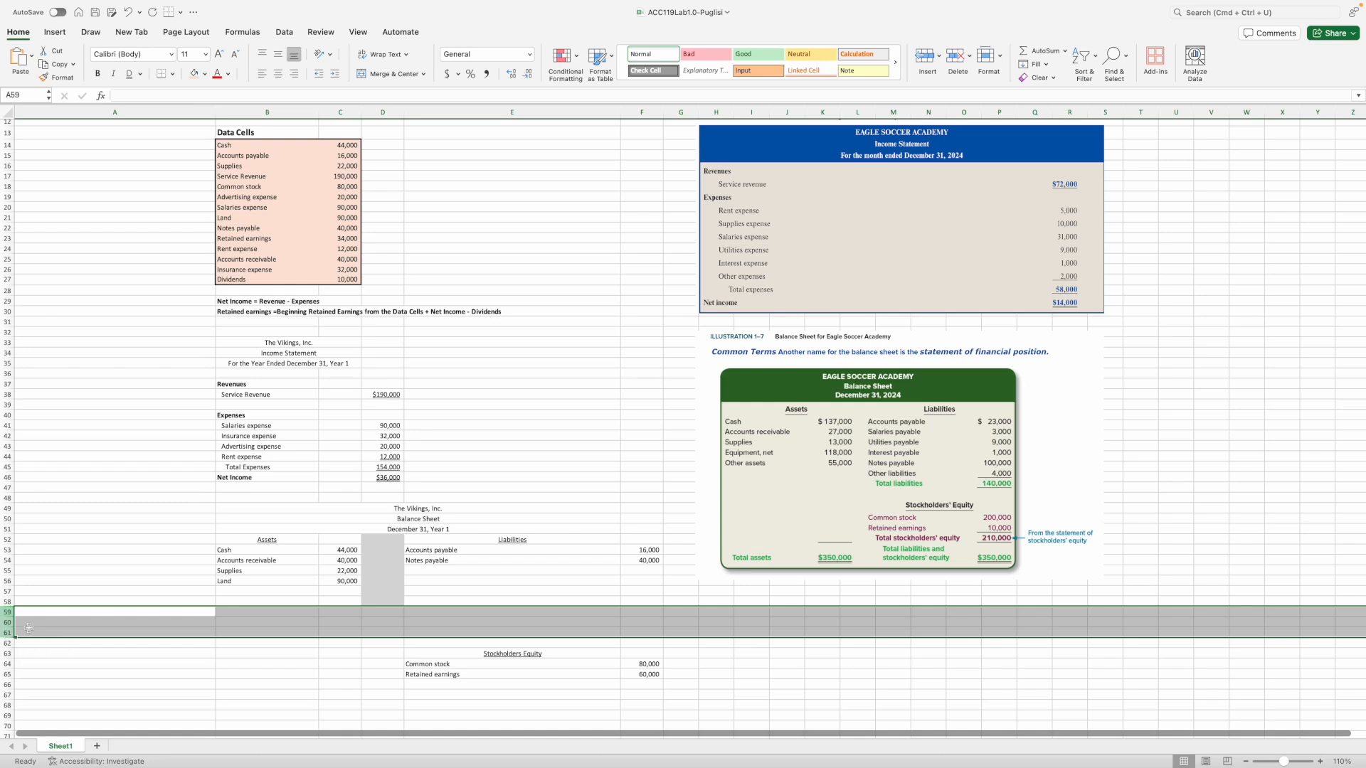
pyautogui.rightClick(35, 625)
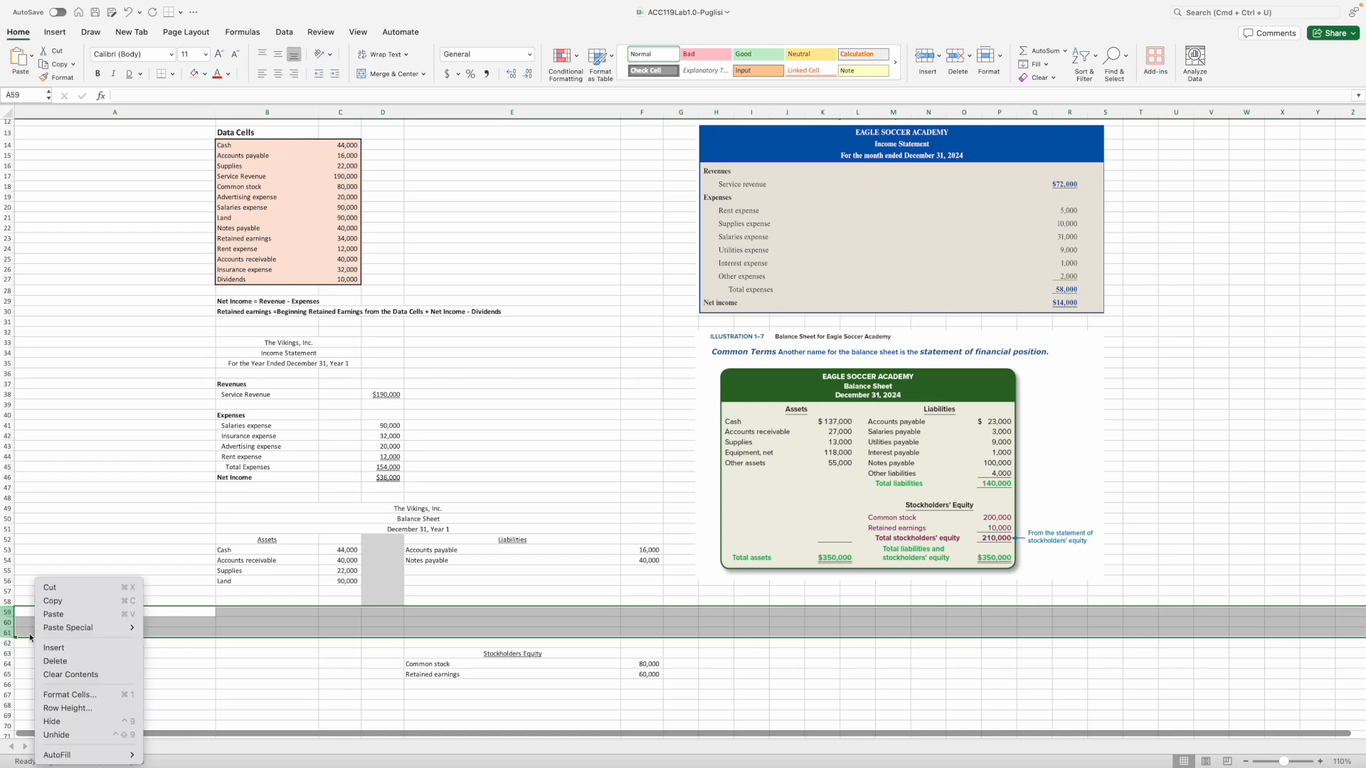
pyautogui.click(47, 661)
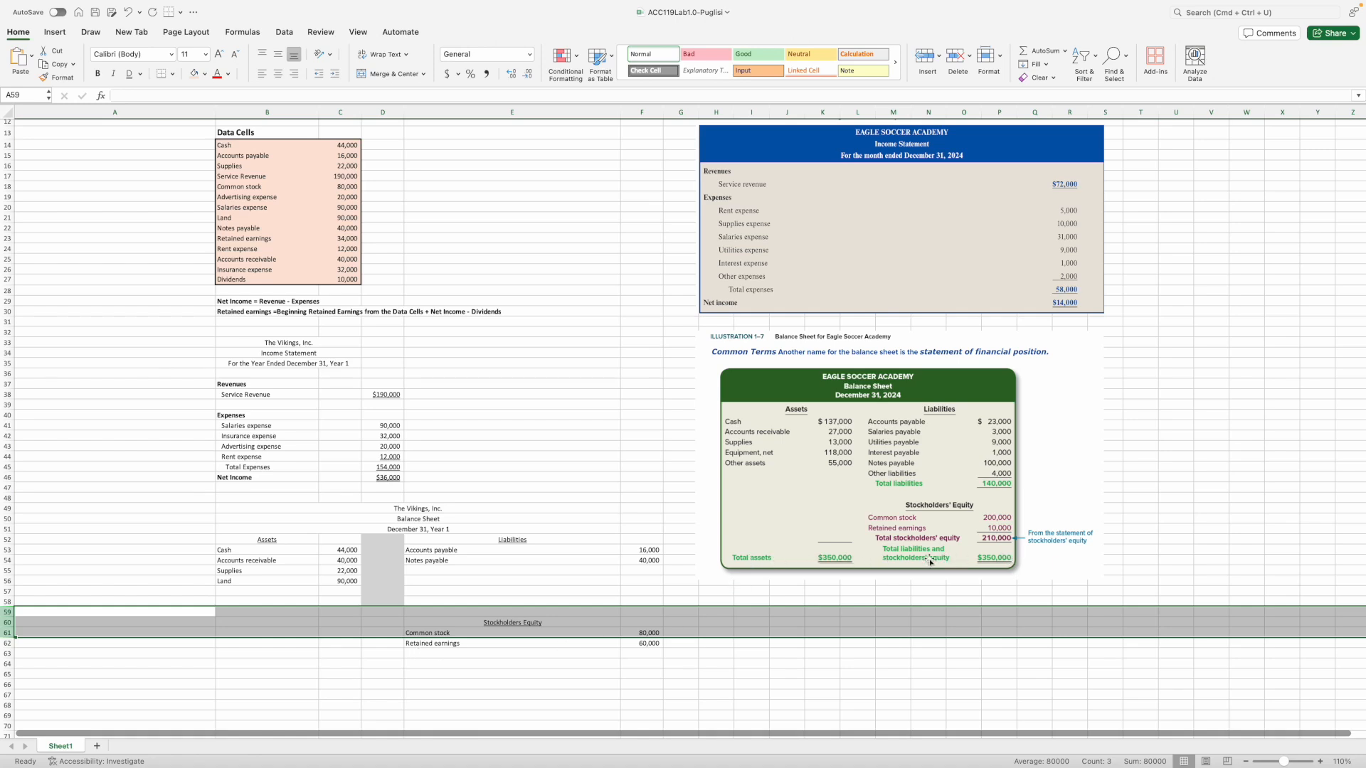
# - Add a Total stockholders' equity line in E63 with =SUM(F61:F62) in F63
pyautogui.click(416, 657)
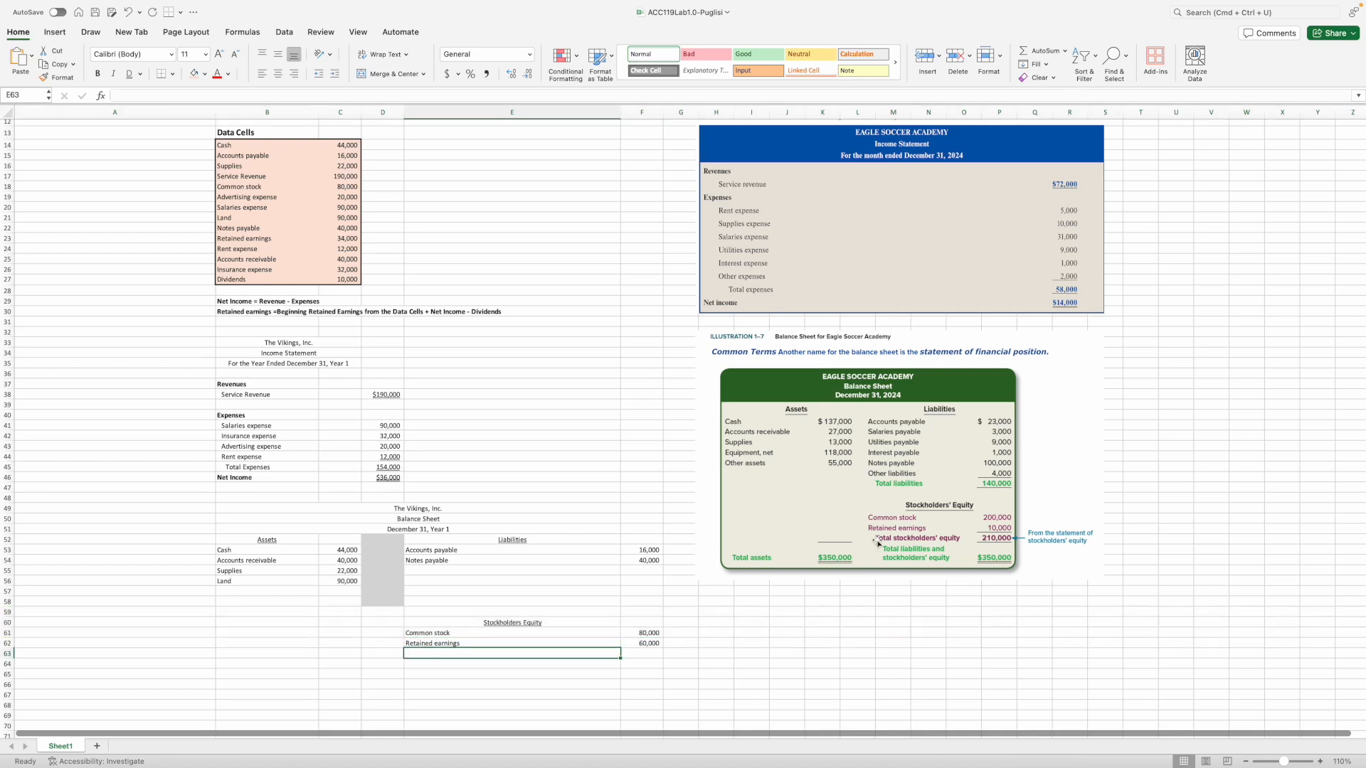
pyautogui.write("Total stockholders' equity")
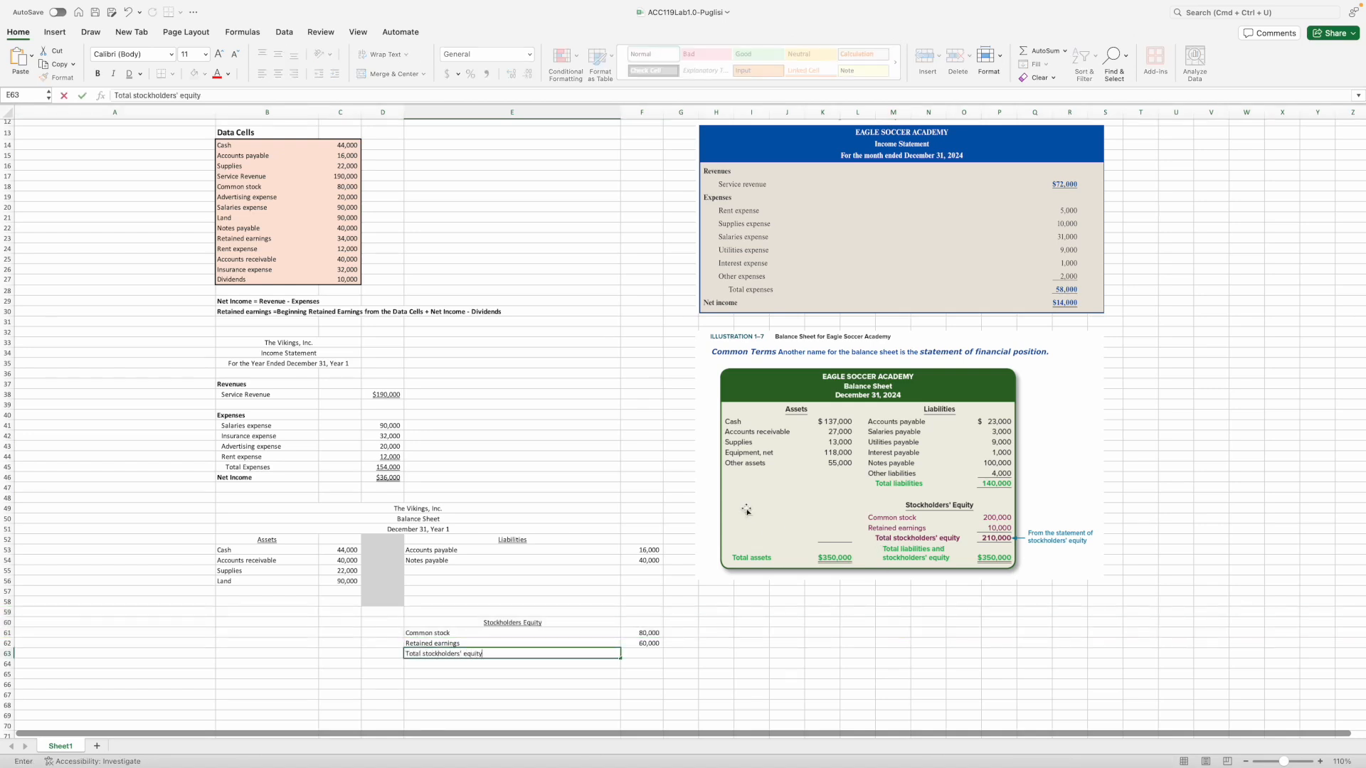
pyautogui.press('Tab')
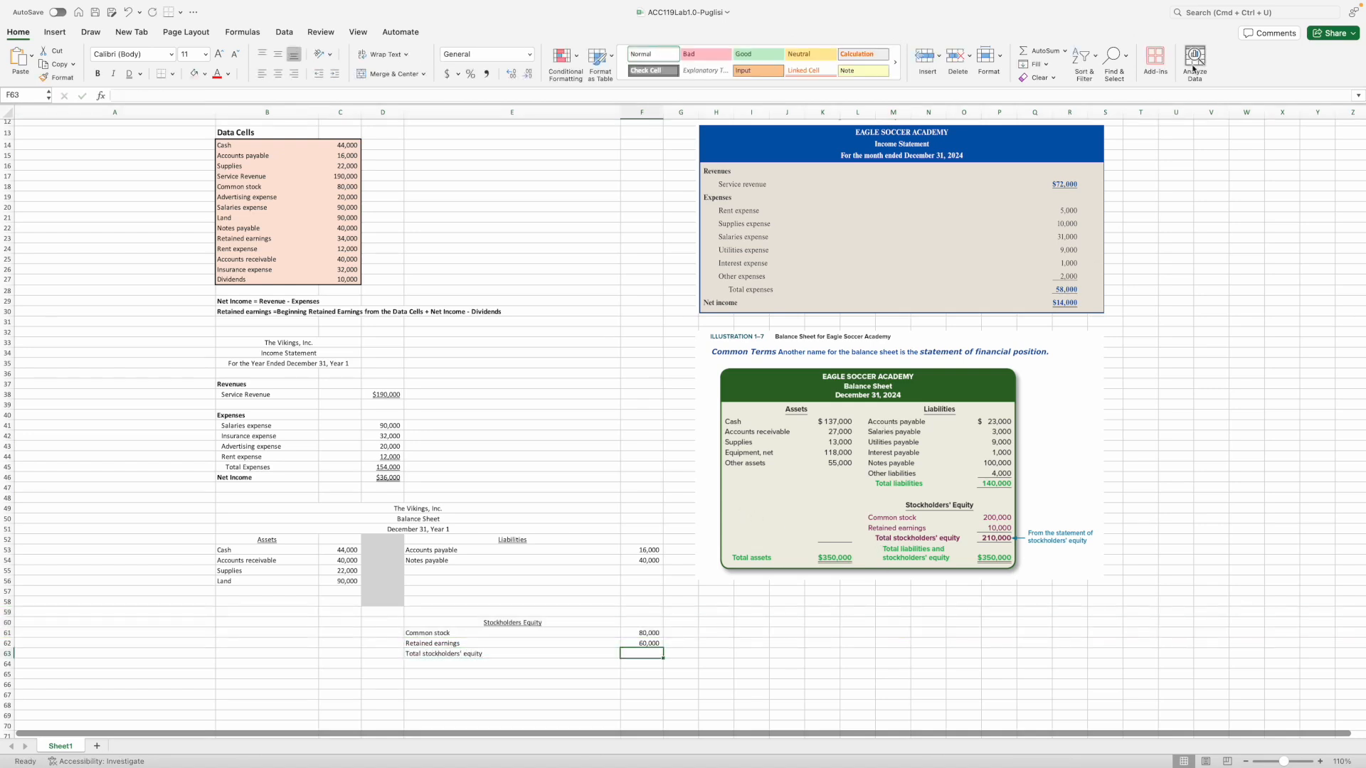
pyautogui.click(1029, 54)
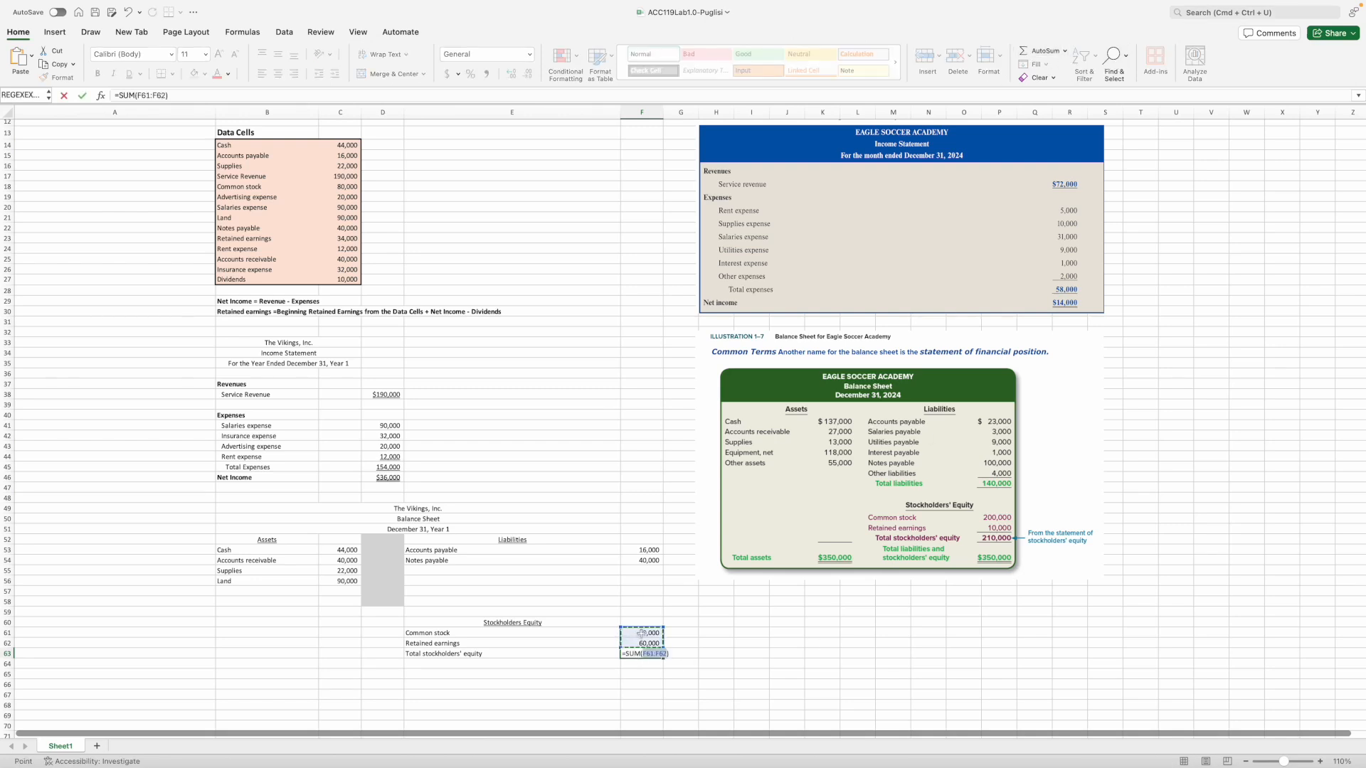
pyautogui.press('Return')
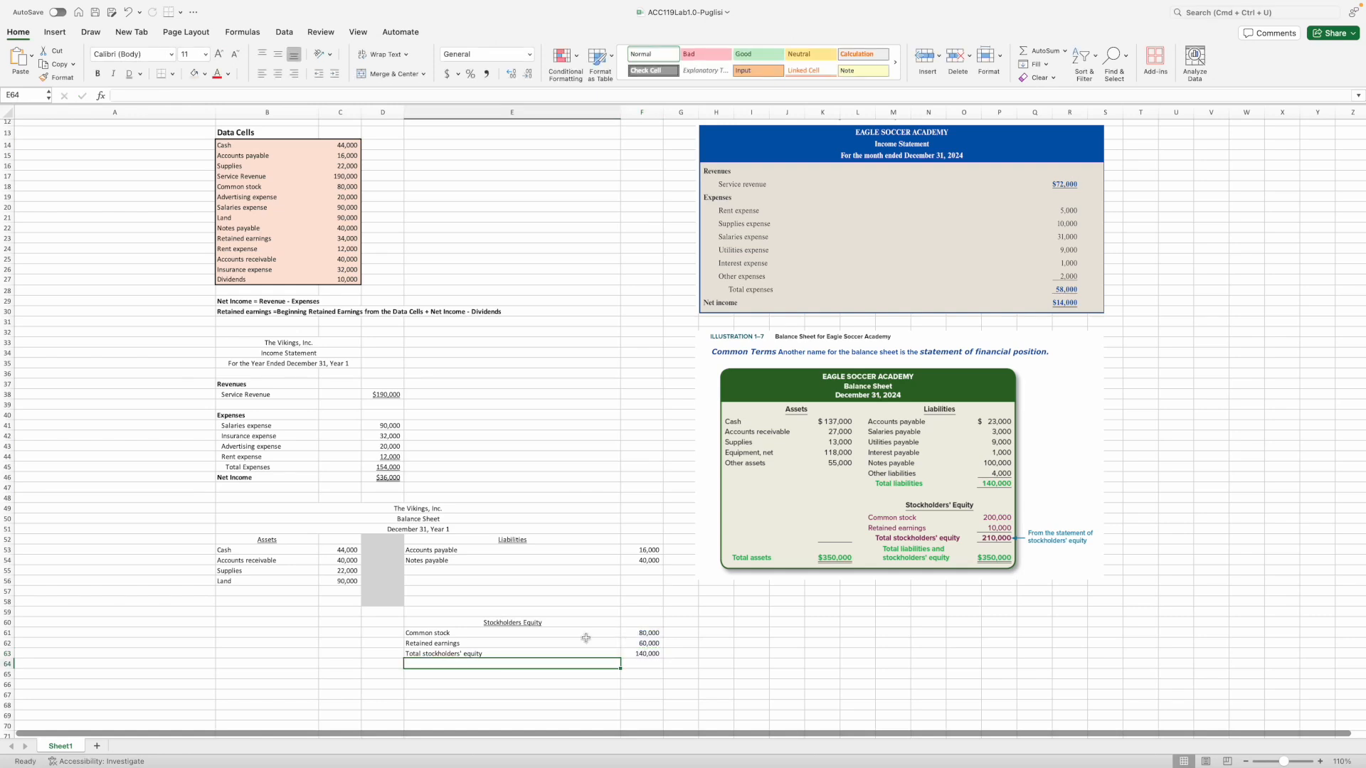
# - Add a Total Assets line in B64 with =SUM(C53:C63) in C64
pyautogui.click(243, 662)
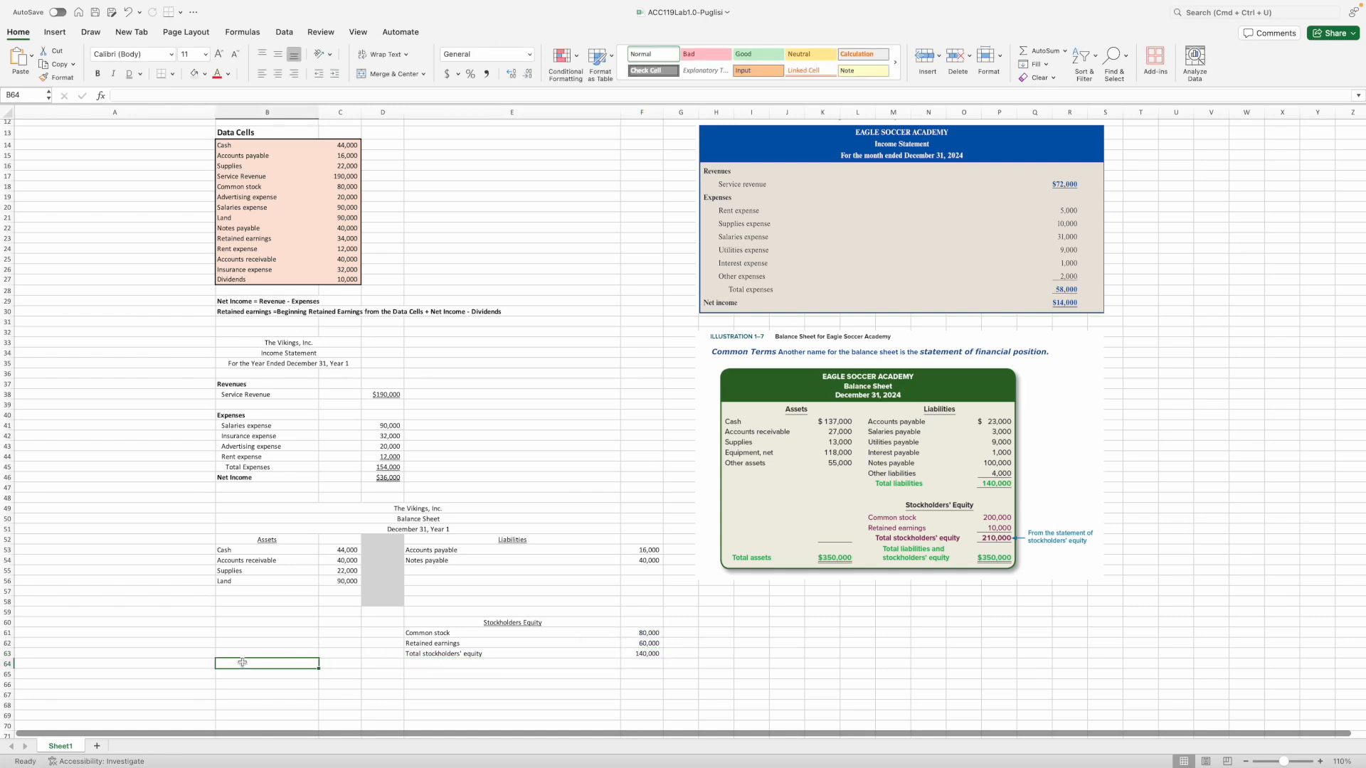
pyautogui.write('Total Assets')
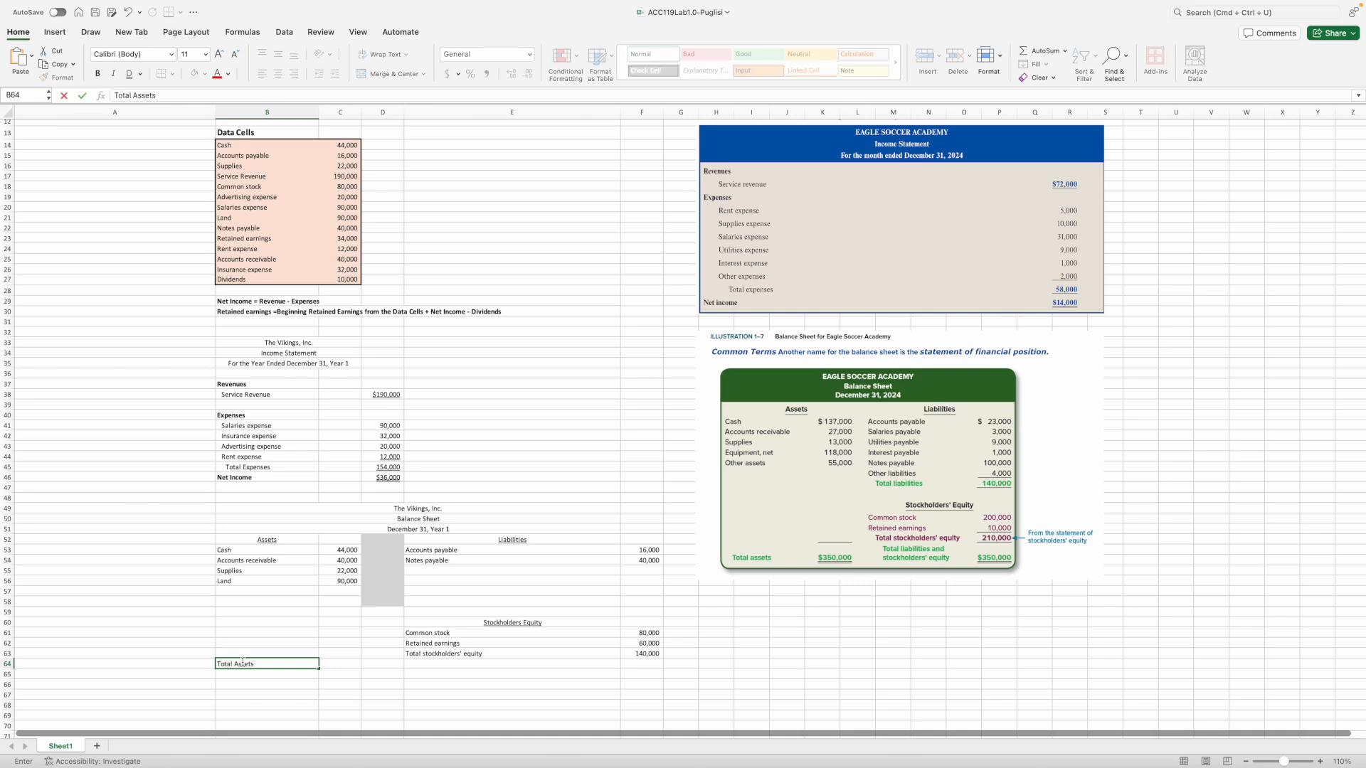
pyautogui.press('Tab')
pyautogui.click(1028, 52)
pyautogui.press('Return')
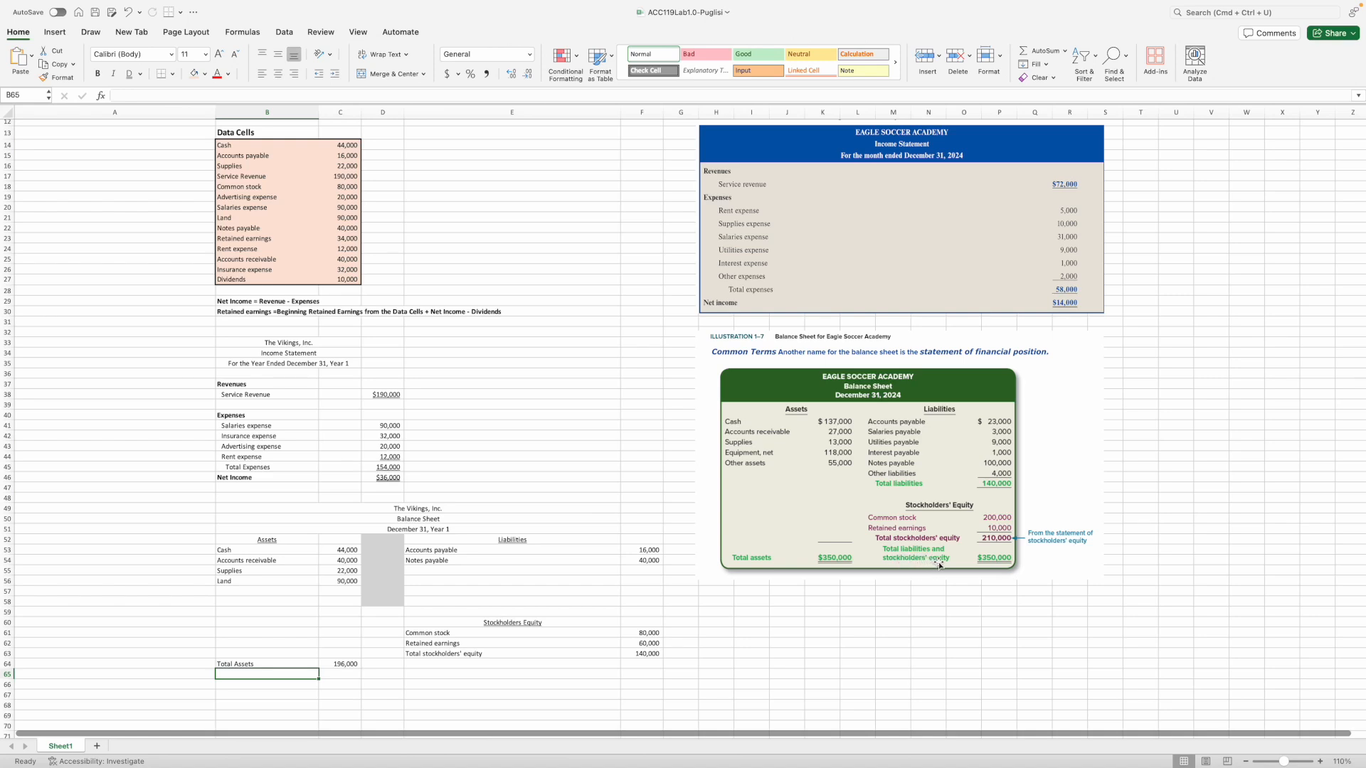
pyautogui.click(339, 665)
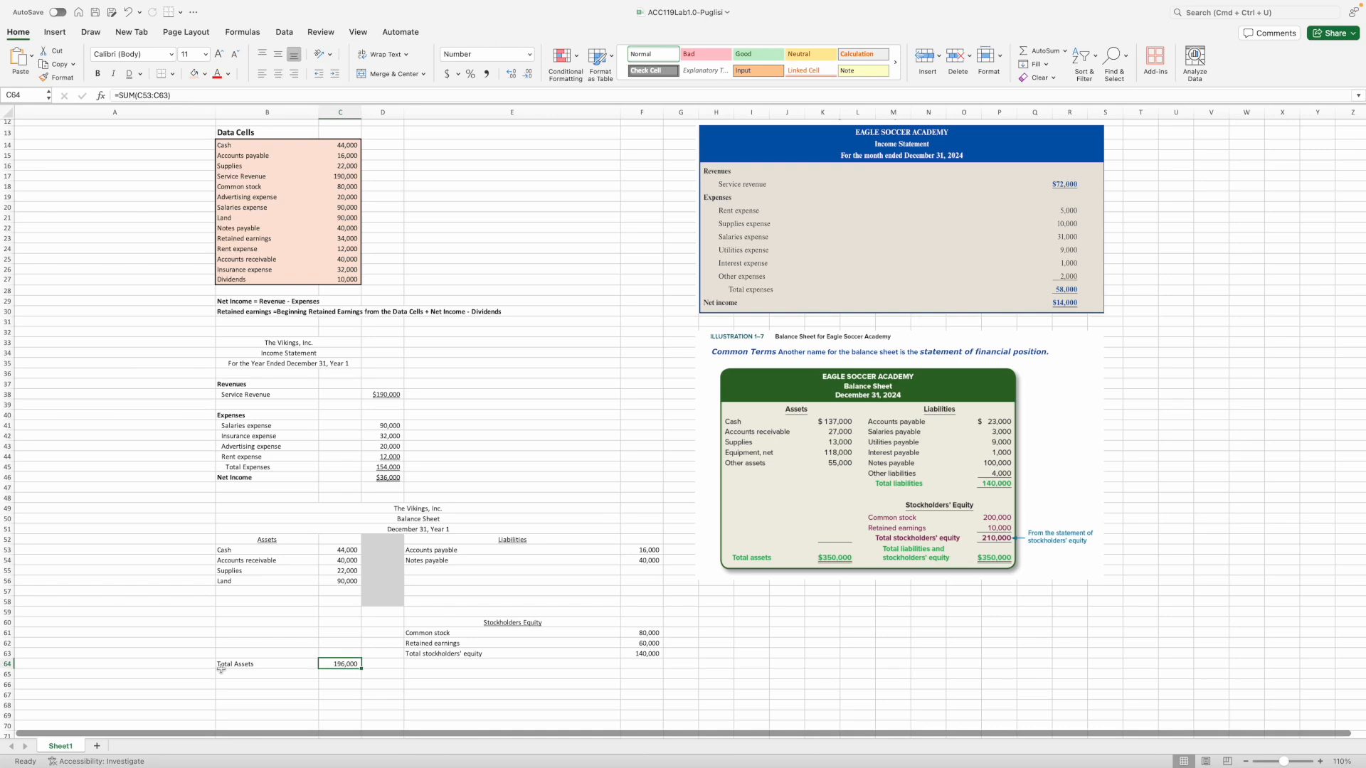
# - Add a Total liabilities line in E55 with =SUM(F53:F54) in F55
pyautogui.click(492, 575)
pyautogui.write('T')
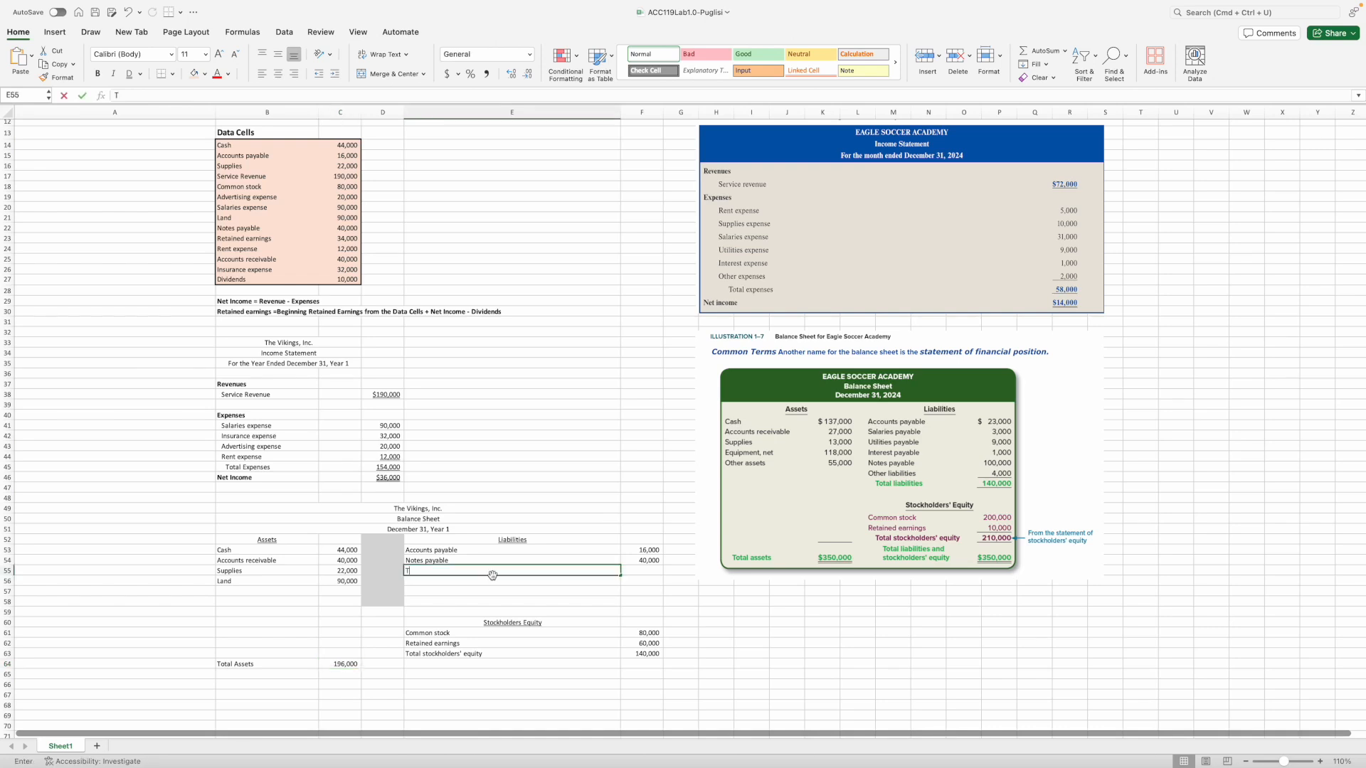
pyautogui.write('otal liabilities')
pyautogui.press('Tab')
pyautogui.click(1043, 51)
pyautogui.press('Return')
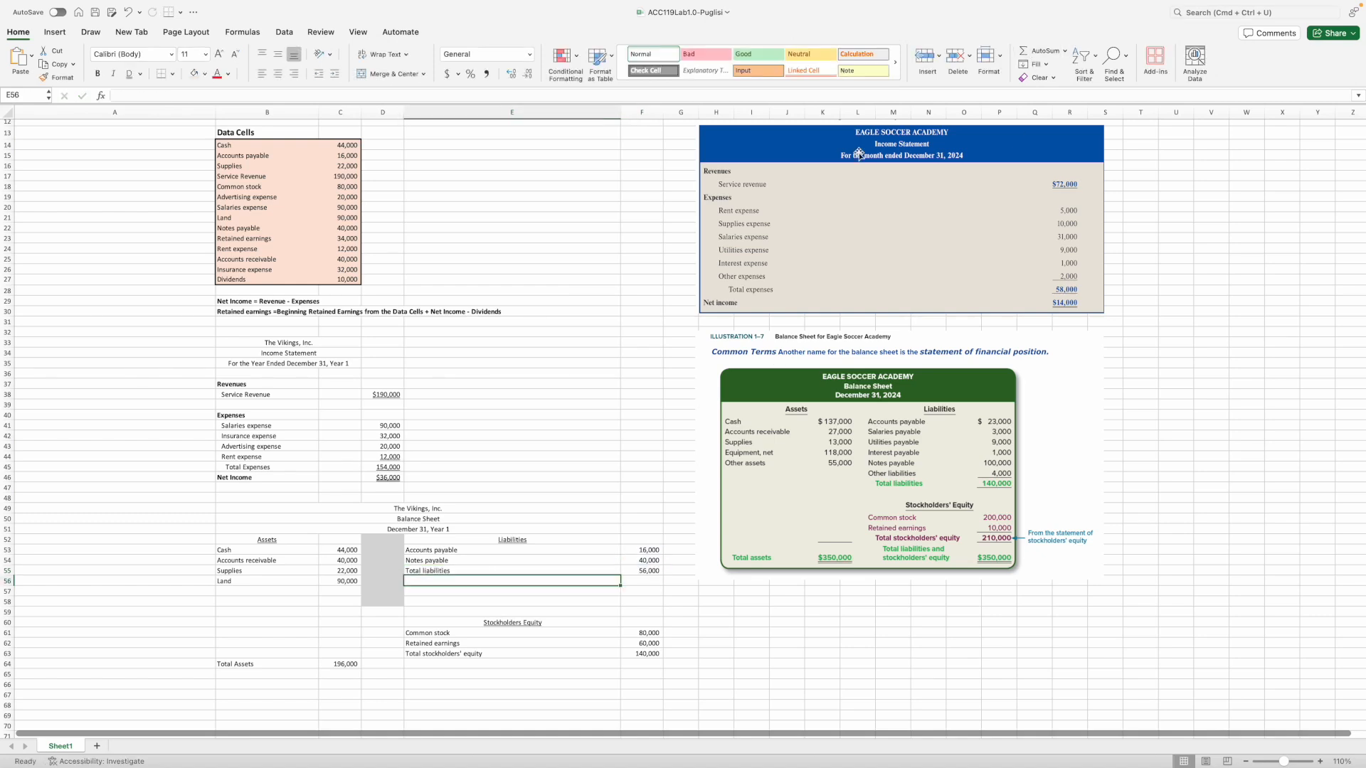
# - Add a Total liabilities and stockholders' equity line in E64 with =F55+F63 in F64
pyautogui.click(419, 663)
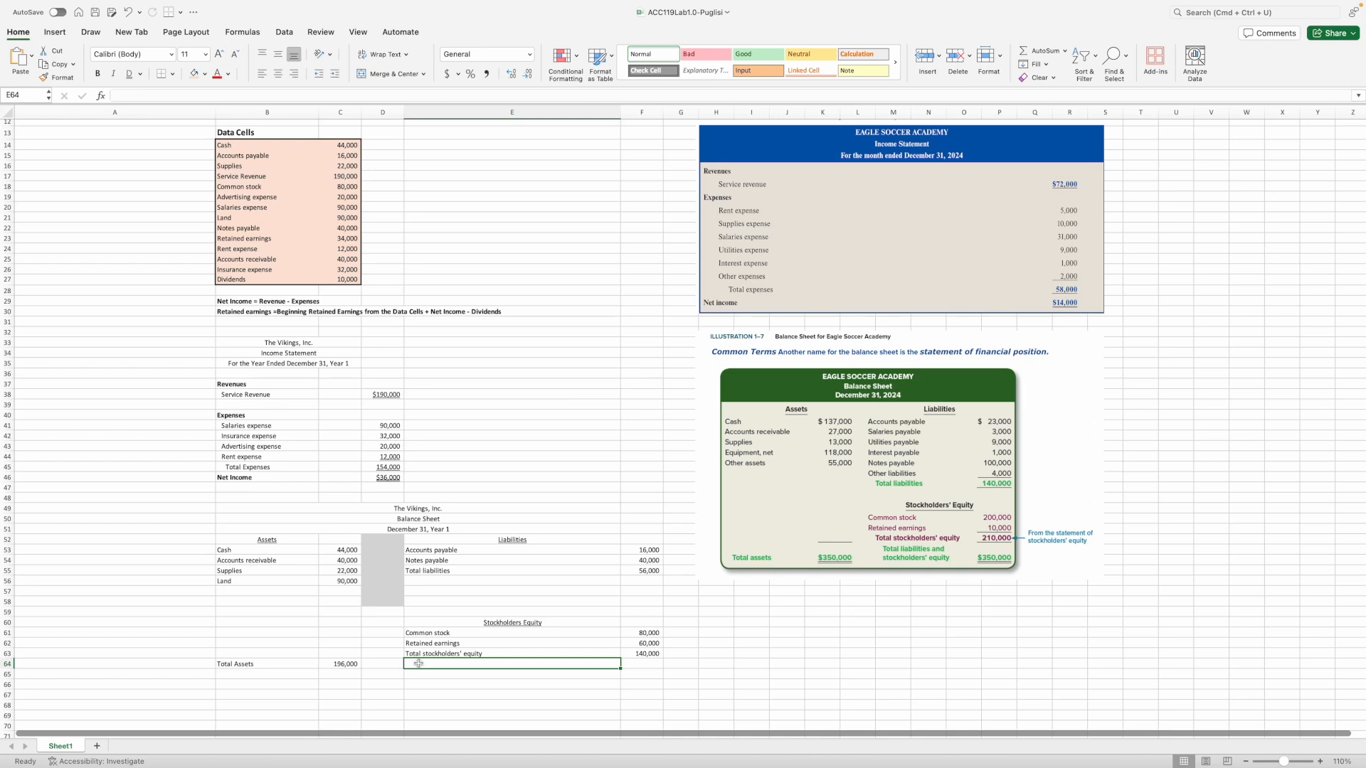
pyautogui.write('Total s')
pyautogui.write("iabilities and stockholders' equity")
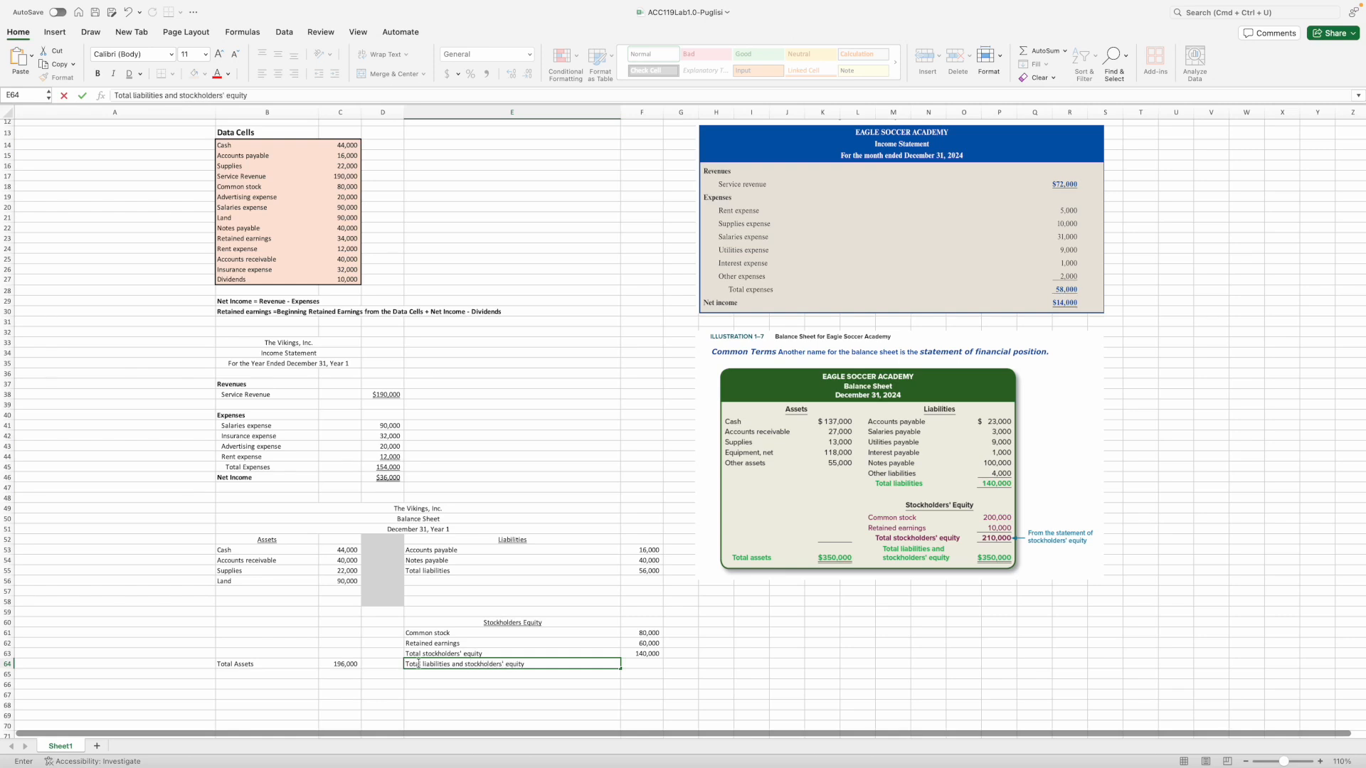
pyautogui.press('Return')
pyautogui.click(642, 664)
pyautogui.write('=')
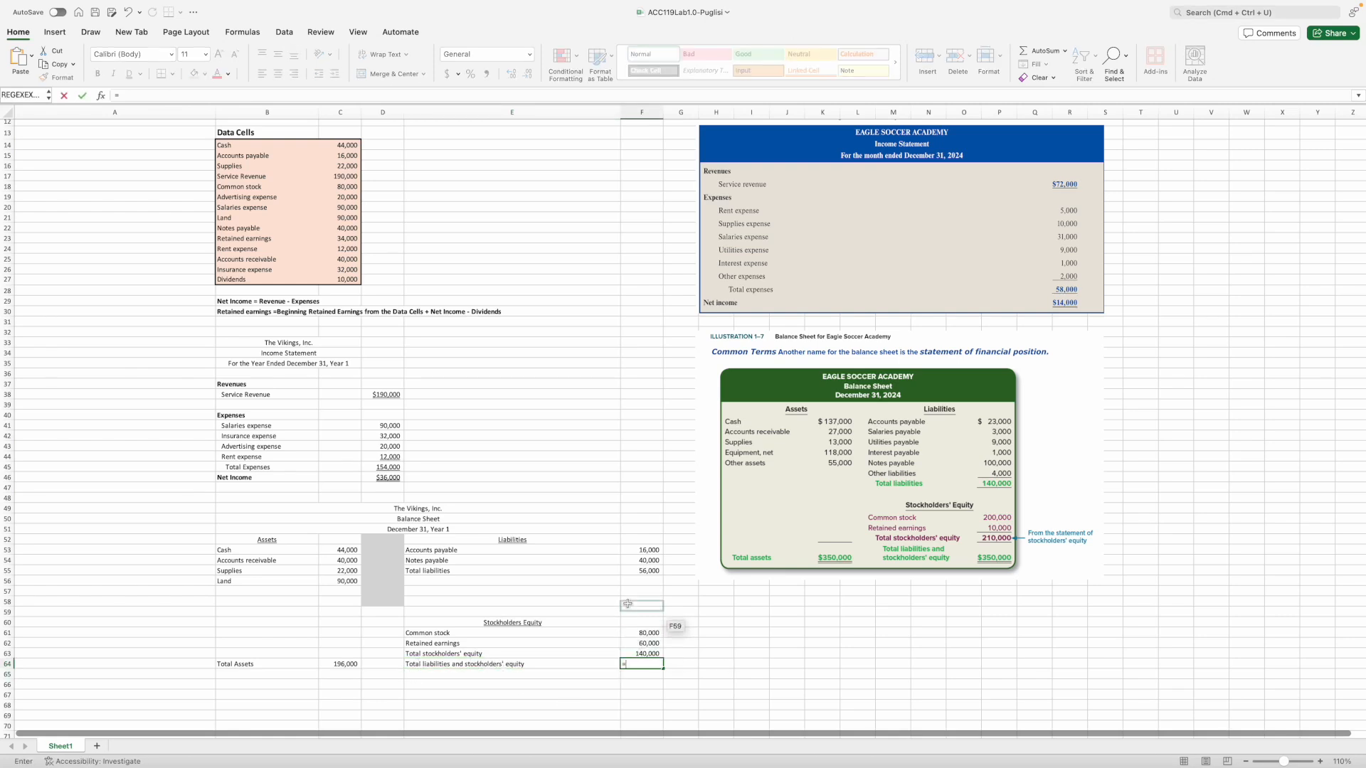
pyautogui.click(638, 569)
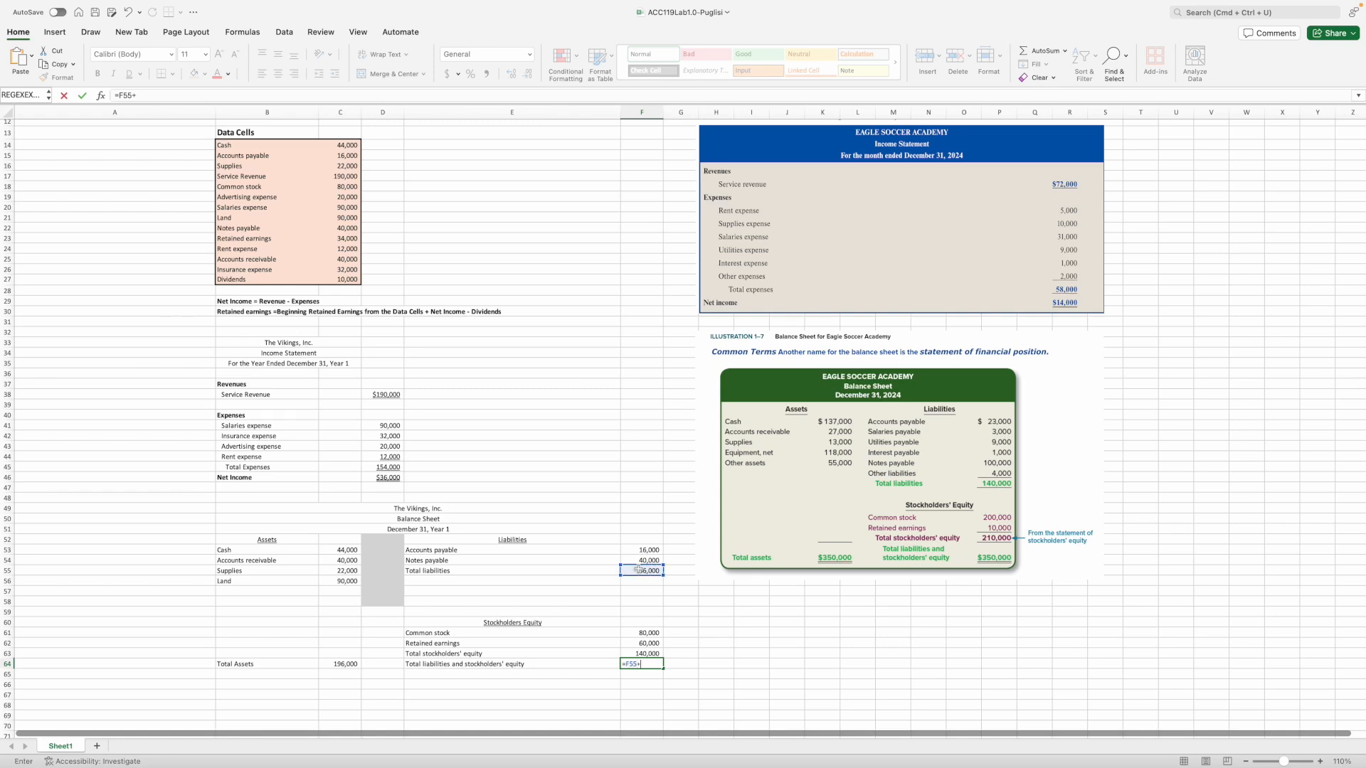
pyautogui.click(642, 652)
pyautogui.press('Return')
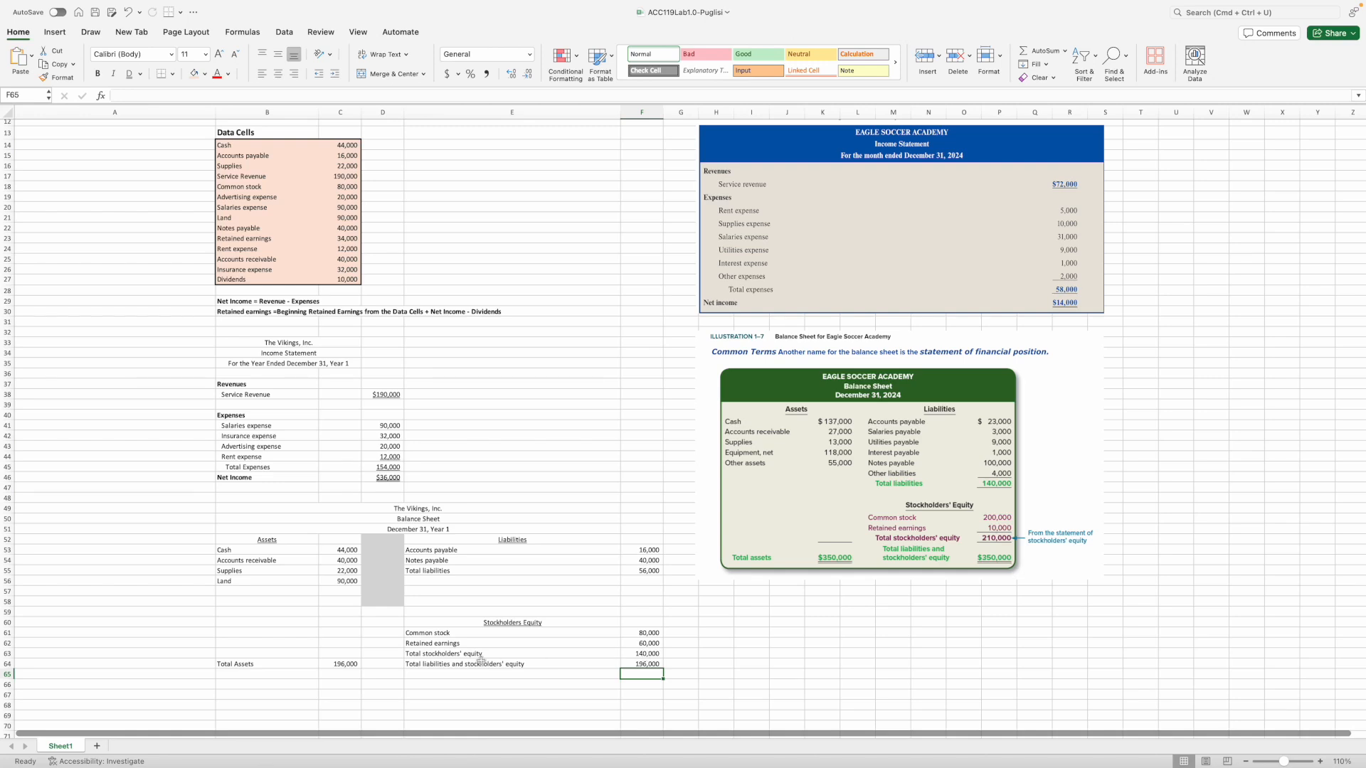
# - Bold the balance sheet headings Assets in B52, Liabilities in E52 and Stockholders Equity in E60
pyautogui.click(260, 539)
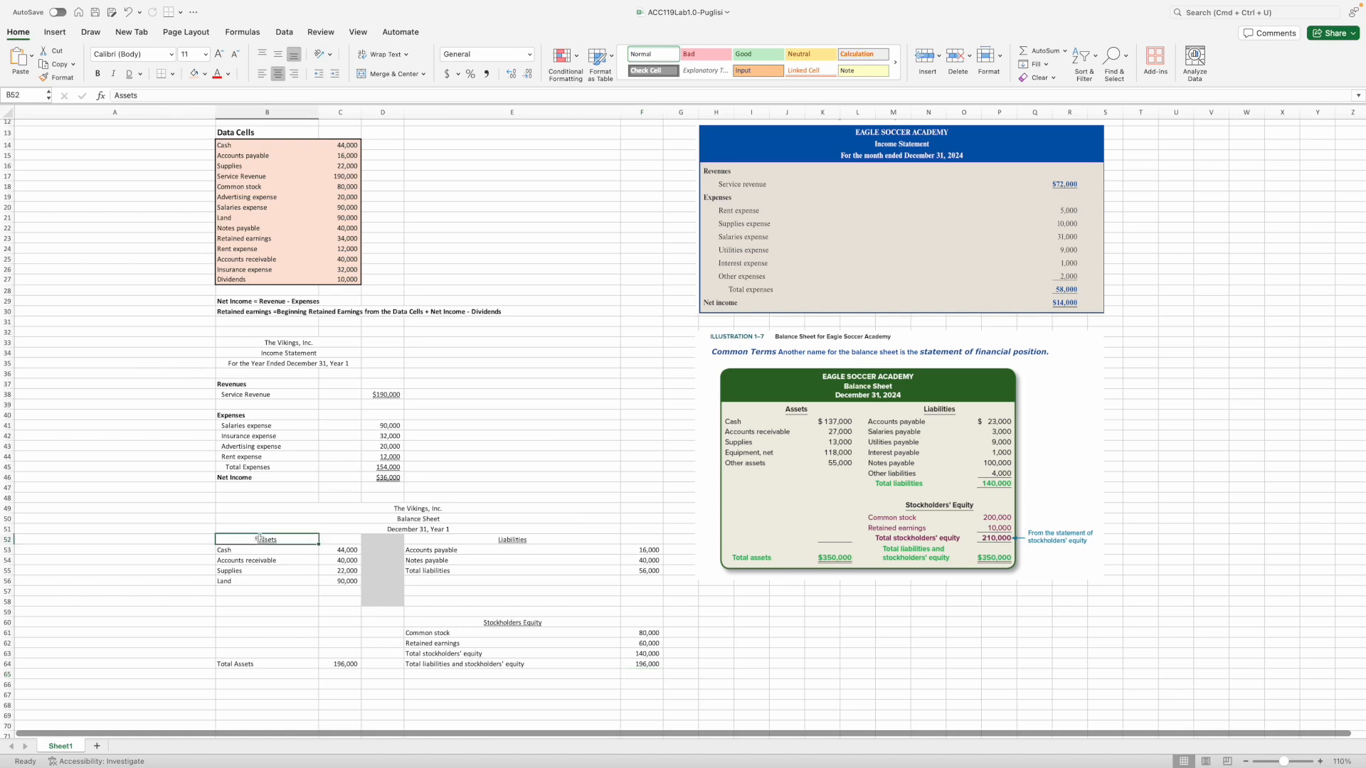
pyautogui.click(98, 74)
pyautogui.press('Right')
pyautogui.press('Right')
pyautogui.press('Right')
pyautogui.click(98, 74)
pyautogui.press('Down')
pyautogui.press('Down')
pyautogui.press('Down')
pyautogui.press('Down')
pyautogui.press('Down')
pyautogui.press('Down')
pyautogui.press('Down')
pyautogui.press('Down')
pyautogui.click(98, 74)
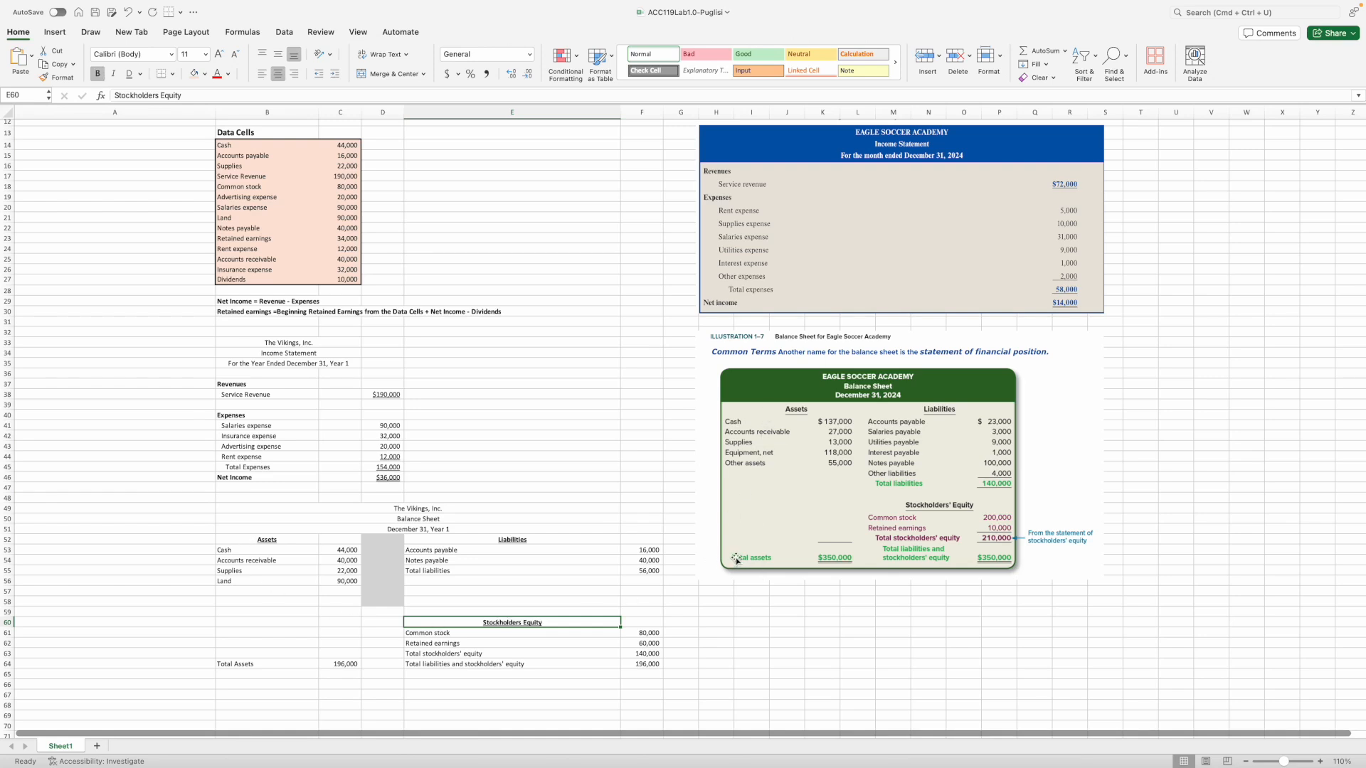
# - Underline the Total Assets amount in C64 and the Land amount in C56
pyautogui.click(340, 665)
pyautogui.click(128, 75)
pyautogui.click(352, 582)
pyautogui.click(141, 74)
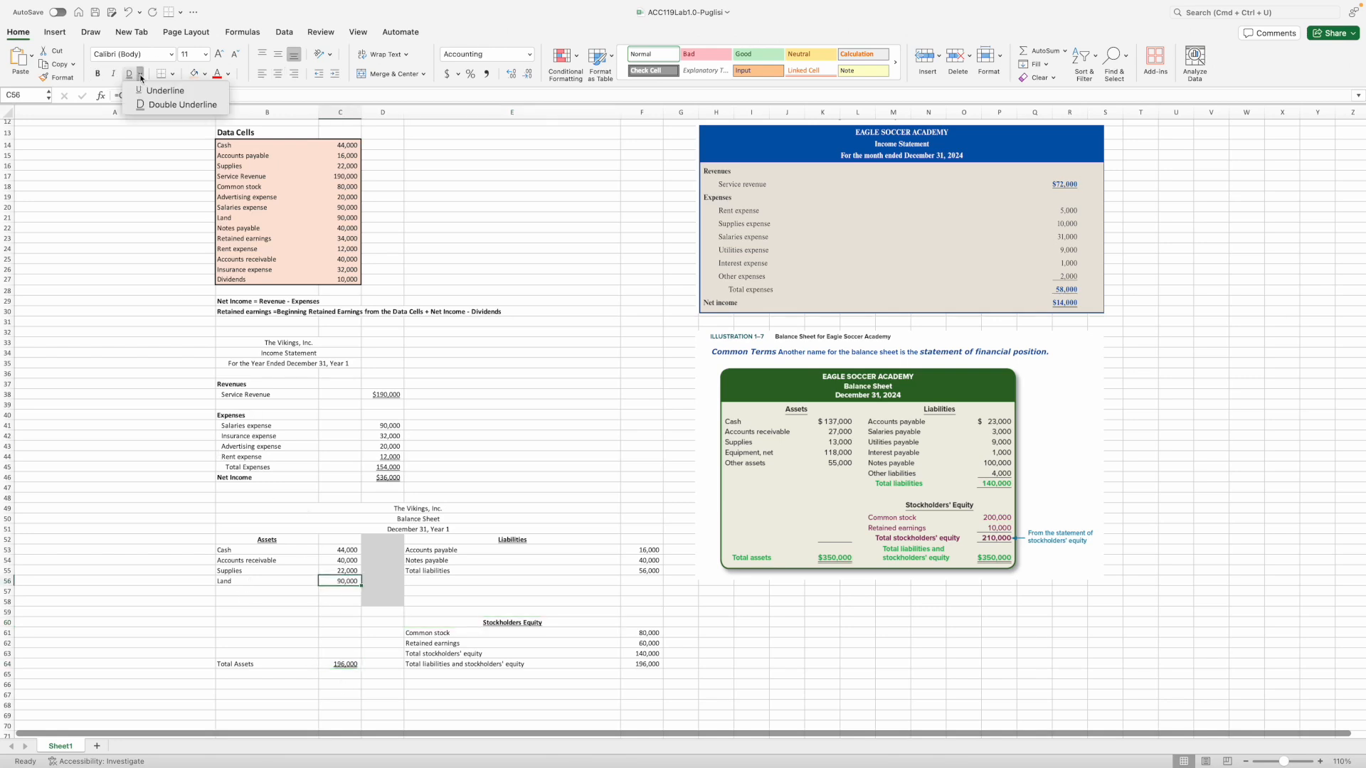
pyautogui.click(183, 105)
pyautogui.click(253, 610)
# - Bold and indent the Total Assets label in B64
pyautogui.click(224, 665)
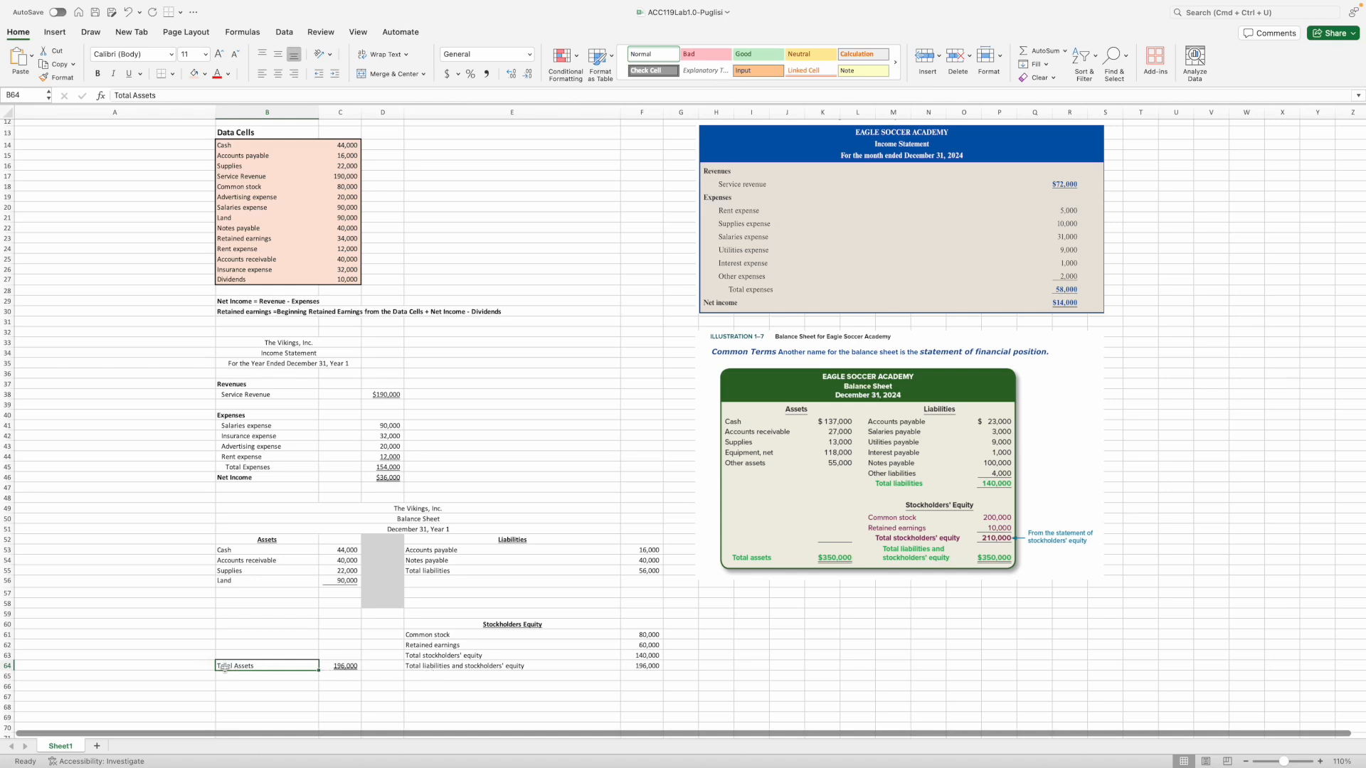
pyautogui.click(97, 73)
pyautogui.click(334, 74)
# - Bold and indent the total labels in E55, E63 and E64, indenting E64 one level further
pyautogui.click(428, 572)
pyautogui.keyDown('super'); pyautogui.click(441, 655); pyautogui.keyUp('super')
pyautogui.keyDown('shift'); pyautogui.keyDown('super'); pyautogui.click(441, 666); pyautogui.keyUp('super'); pyautogui.keyUp('shift')
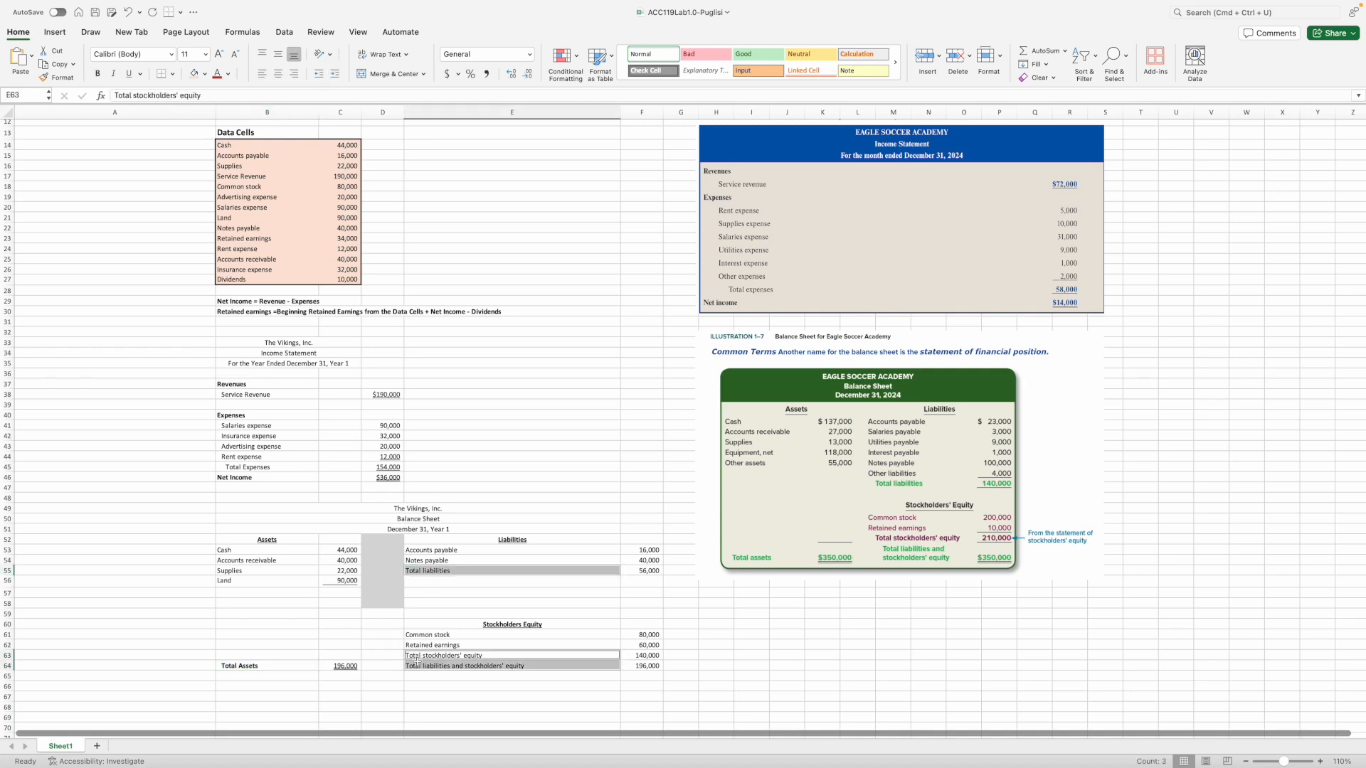
pyautogui.click(98, 73)
pyautogui.click(335, 74)
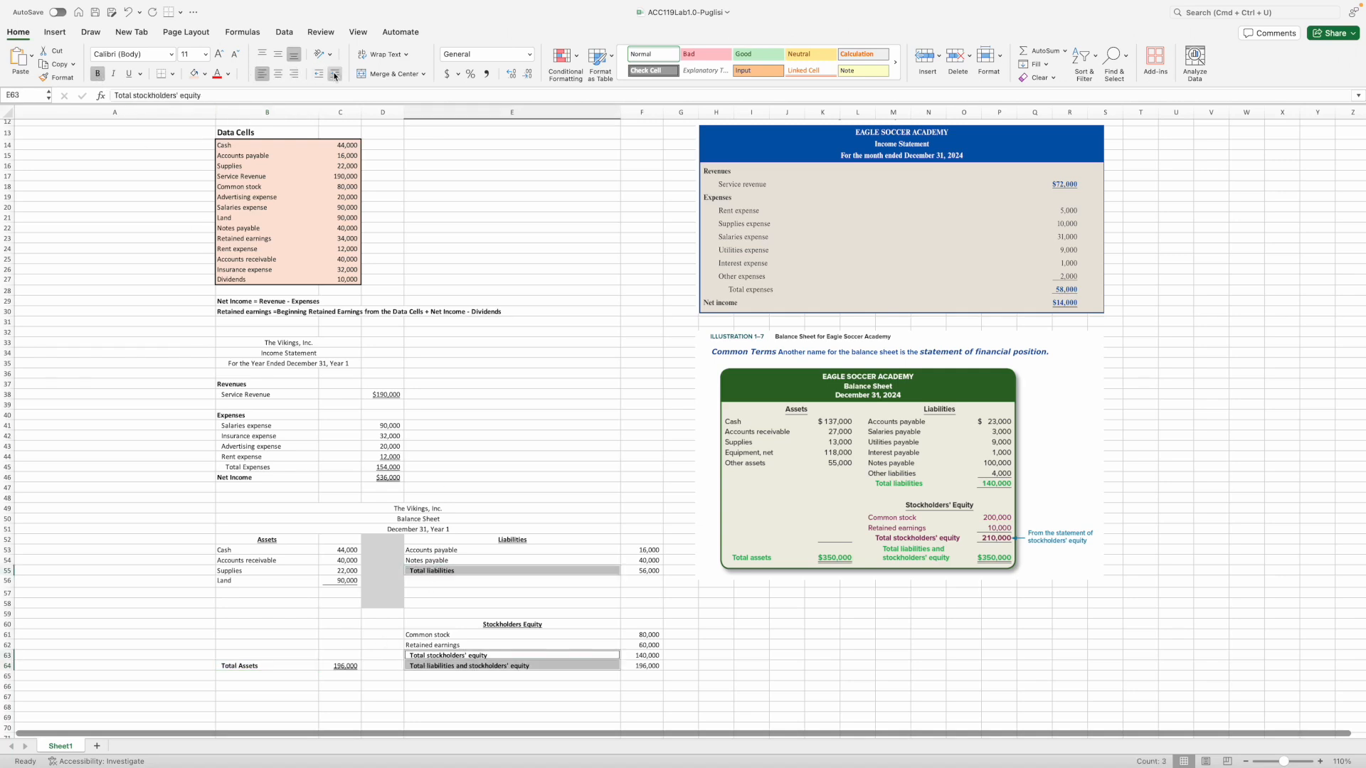
pyautogui.press('Down')
pyautogui.click(335, 73)
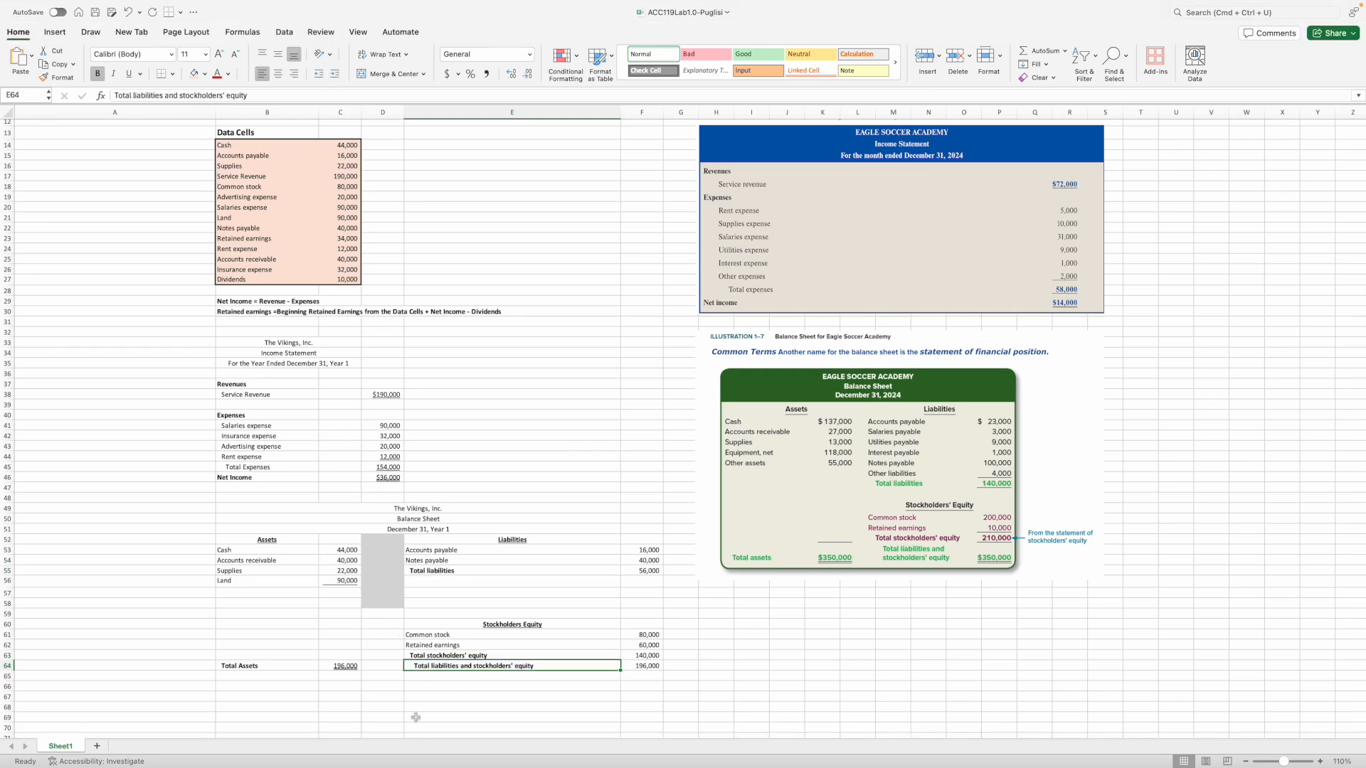
# - Underline the amounts in F54, F62, F63, F55 and F64 of the balance sheet
pyautogui.click(641, 560)
pyautogui.click(129, 74)
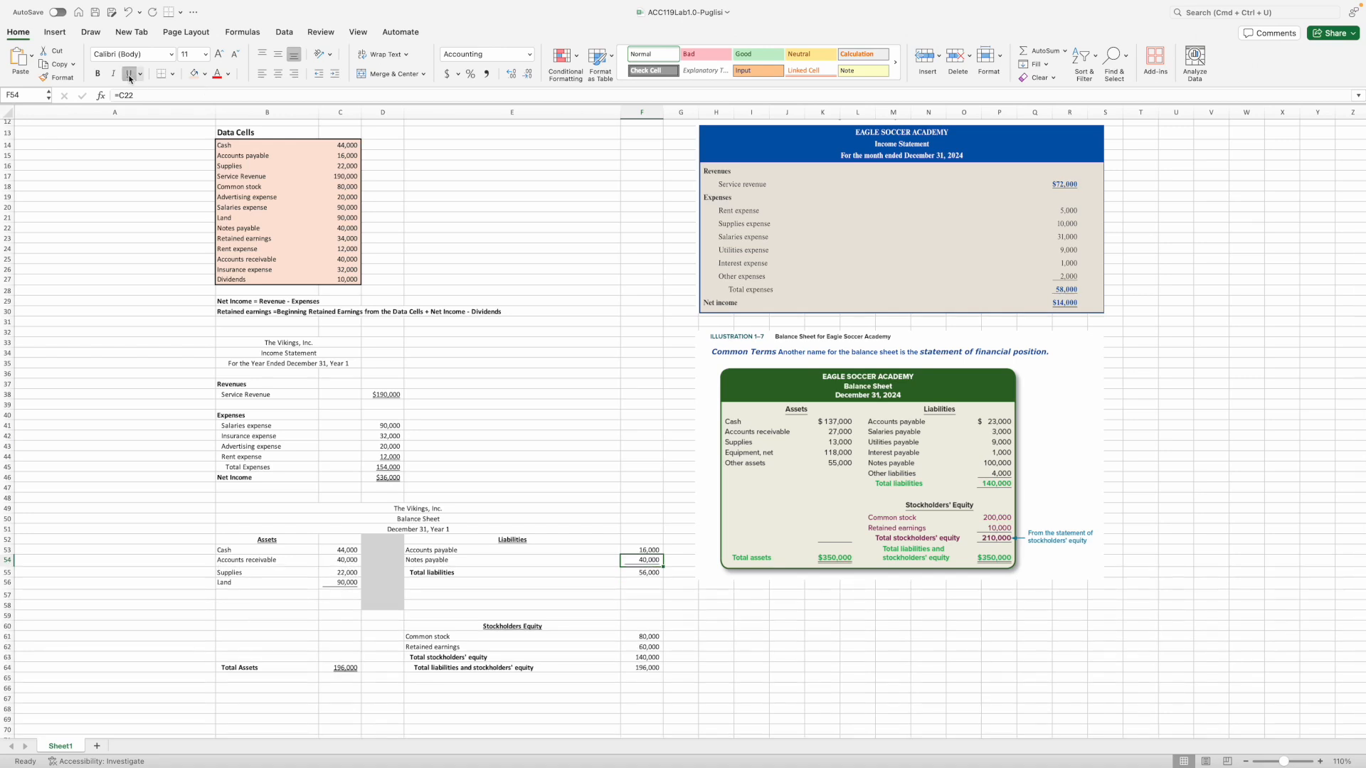
pyautogui.click(639, 646)
pyautogui.press('super+u')
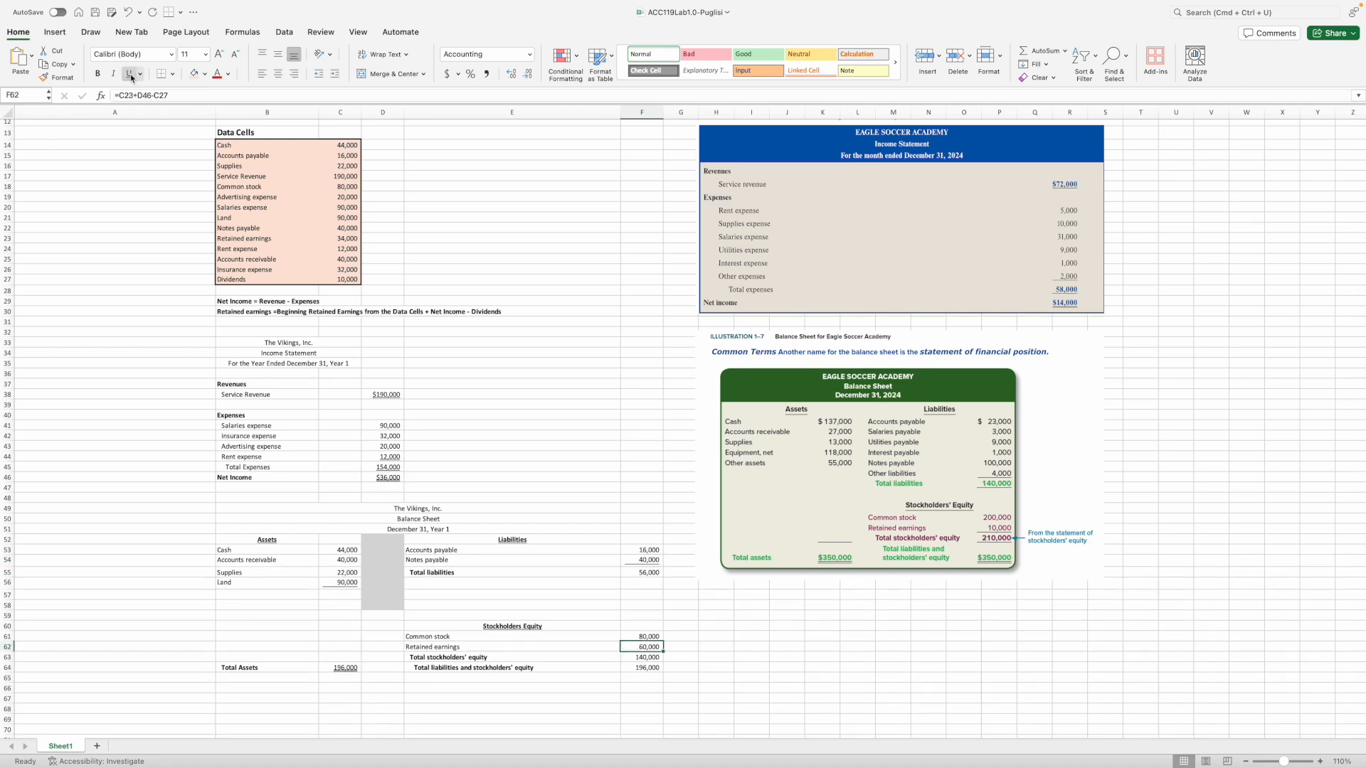
pyautogui.click(635, 659)
pyautogui.click(128, 74)
pyautogui.click(636, 573)
pyautogui.click(141, 74)
pyautogui.click(147, 109)
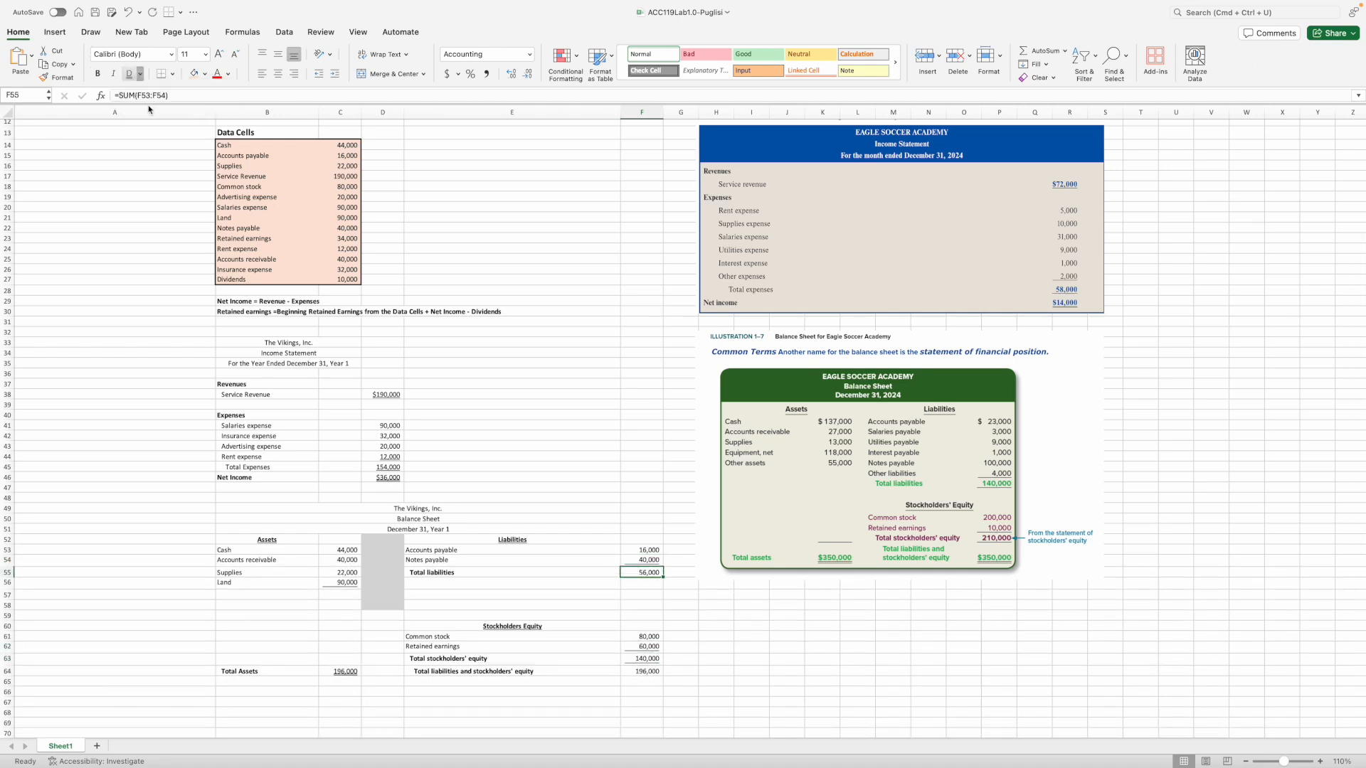
pyautogui.click(638, 671)
pyautogui.press('super+u')
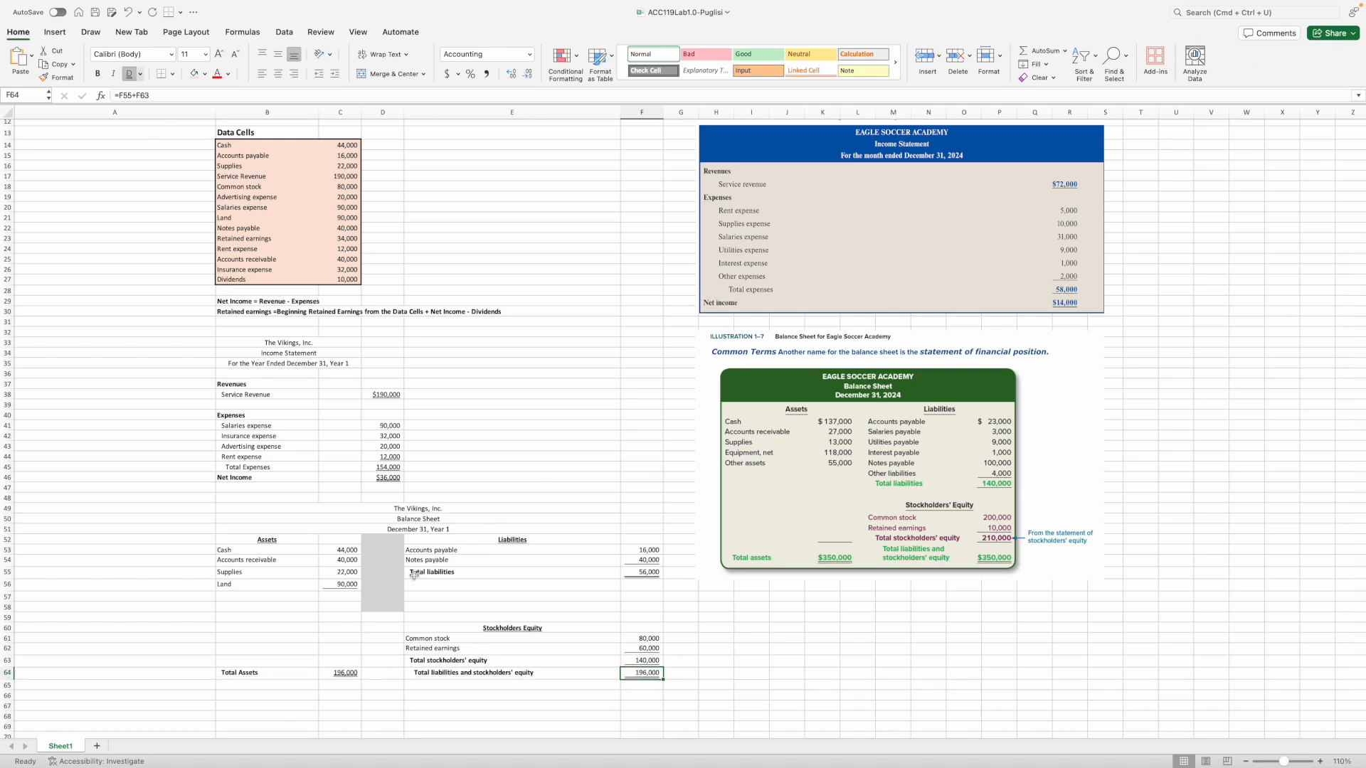
# - Bold the total amounts in C64, F55, F63 and F64
pyautogui.moveTo(246, 672); pyautogui.dragTo(342, 673)
pyautogui.moveTo(420, 572); pyautogui.dragTo(636, 572)
pyautogui.press('super+b')
pyautogui.moveTo(425, 672); pyautogui.dragTo(635, 661)
pyautogui.press('super+b')
pyautogui.click(819, 663)
# - Format Total Assets in C64 as Currency with $ symbol and 0 decimal places, and copy its formatting to F64
pyautogui.click(345, 674)
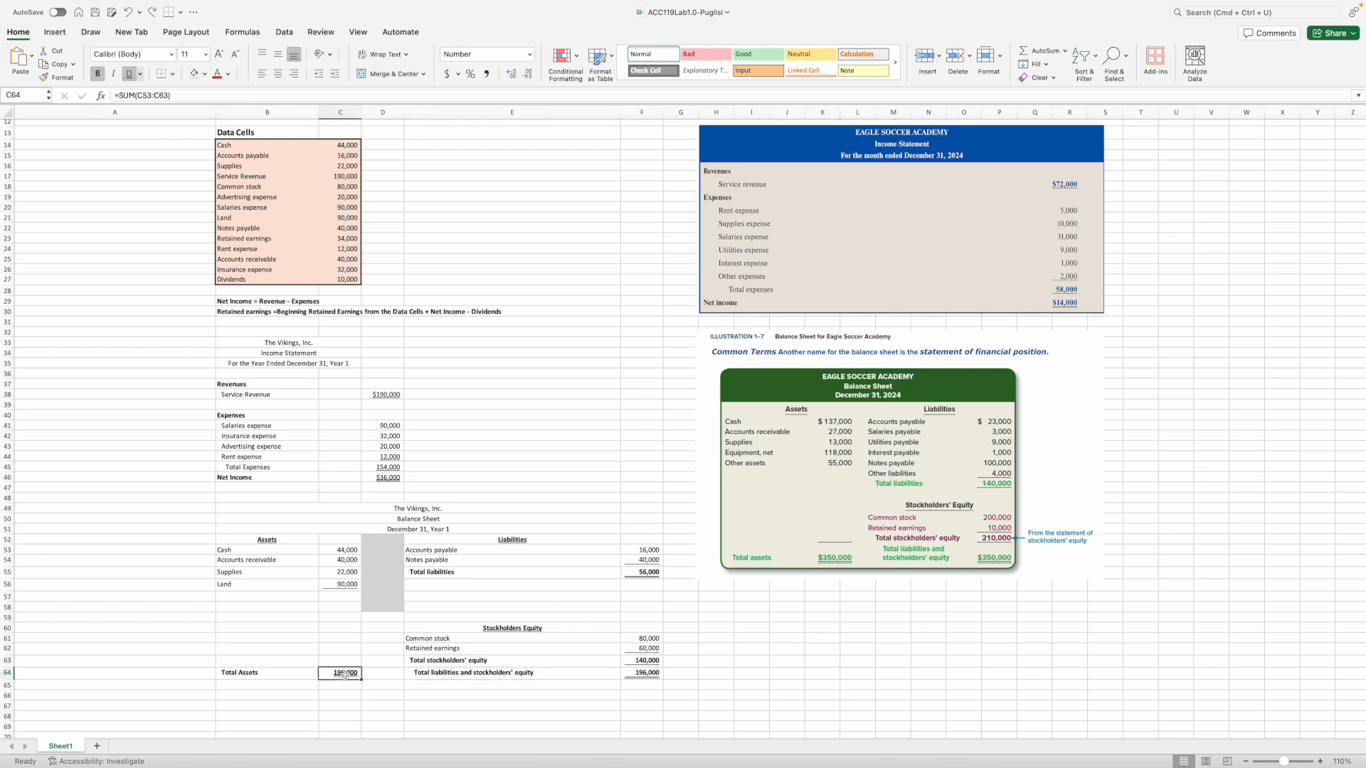
pyautogui.click(529, 54)
pyautogui.click(465, 330)
pyautogui.click(542, 188)
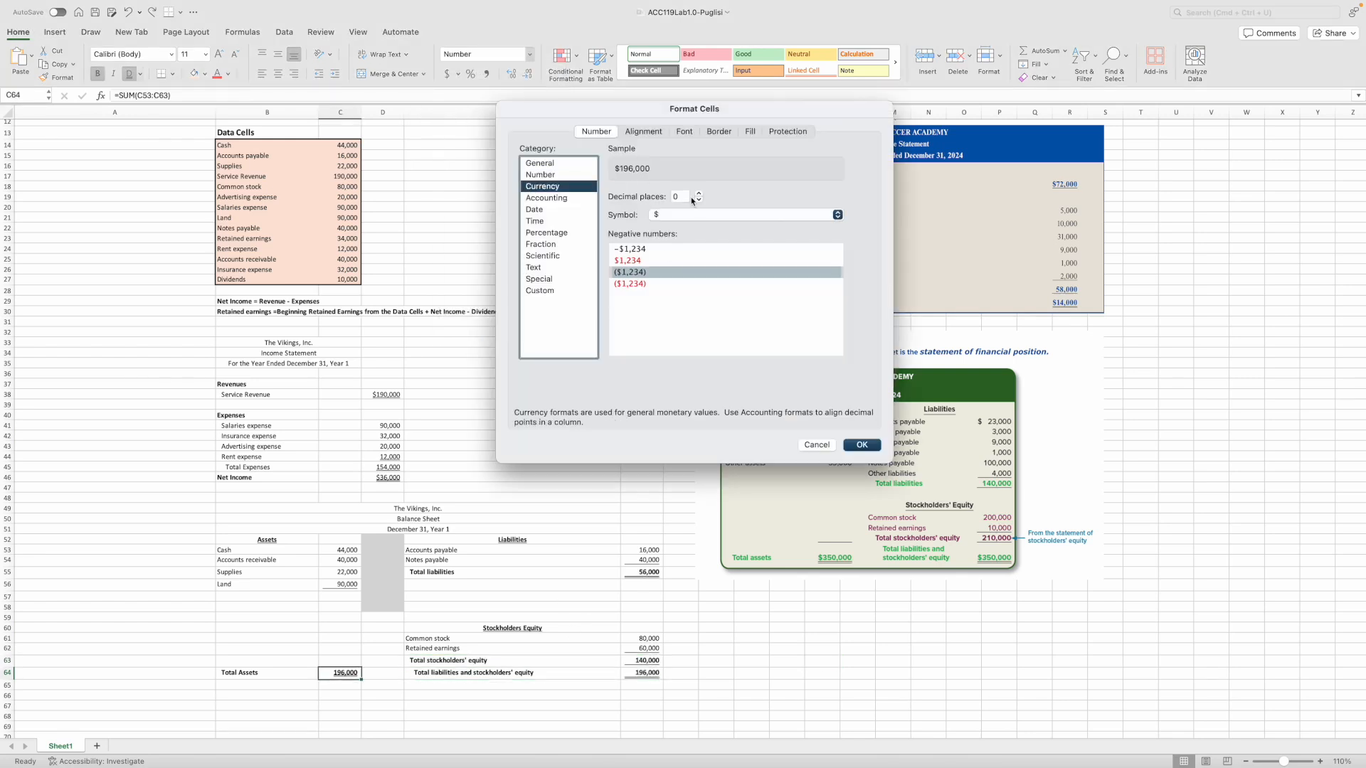
pyautogui.click(864, 446)
pyautogui.click(57, 77)
pyautogui.click(642, 674)
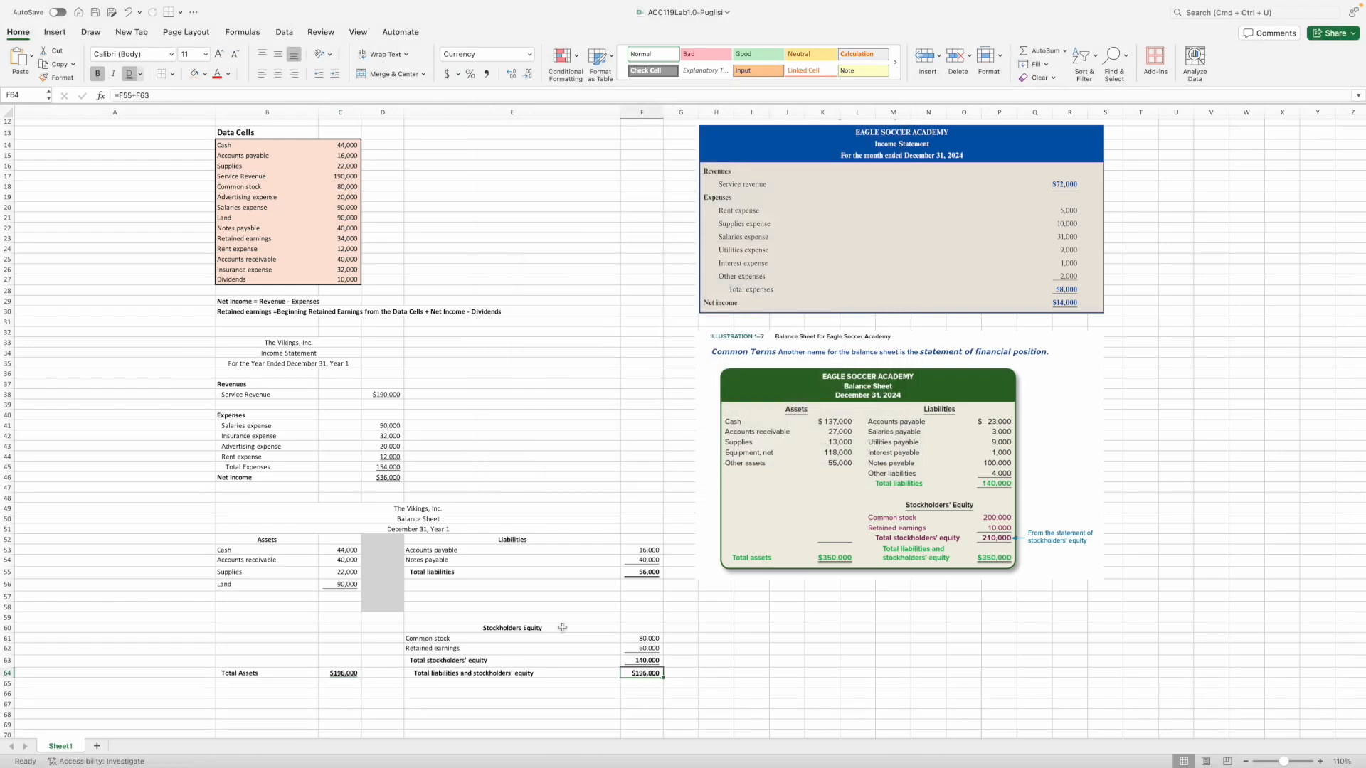
# - Copy the formatting of F64 to the Cash amount in C53 and the Accounts payable amount in F53
pyautogui.doubleClick(57, 77)
pyautogui.click(342, 550)
pyautogui.click(643, 549)
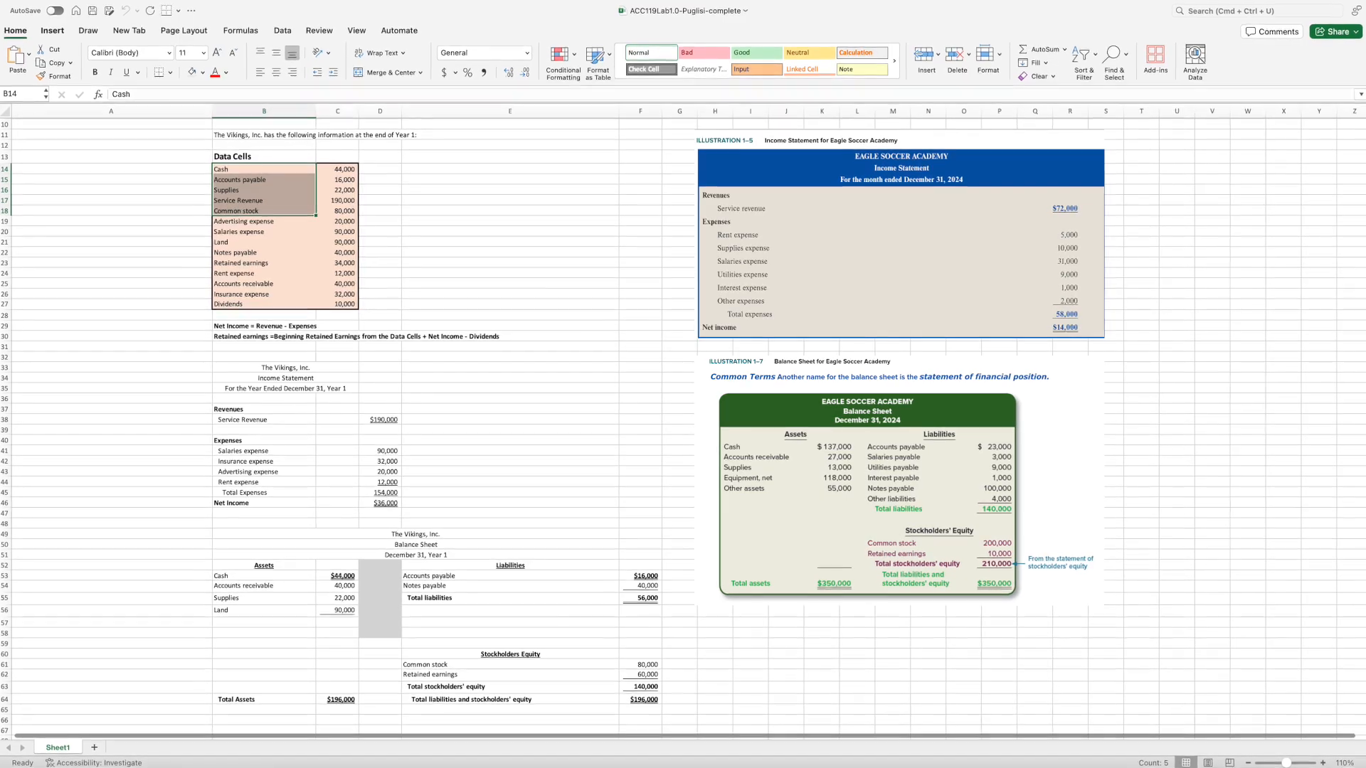